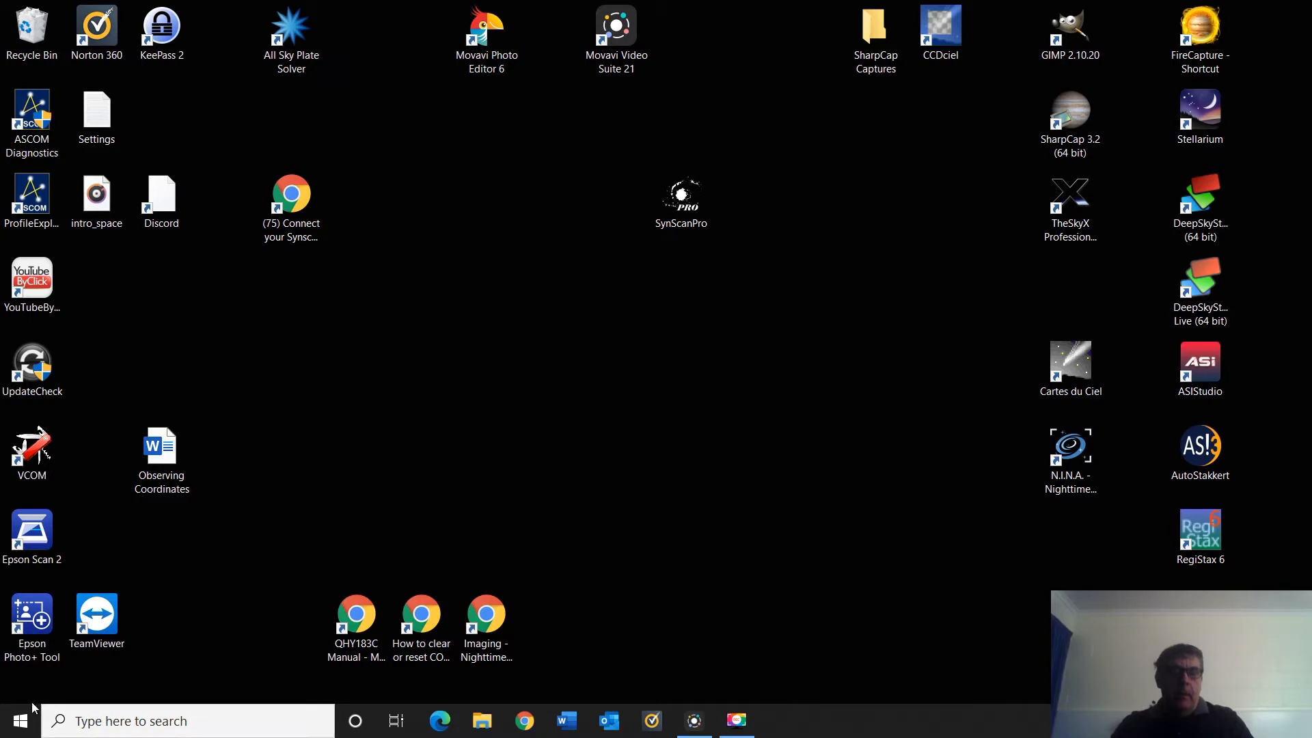
Launch the EQMOD Toolbox with administrator rights.
click(21, 723)
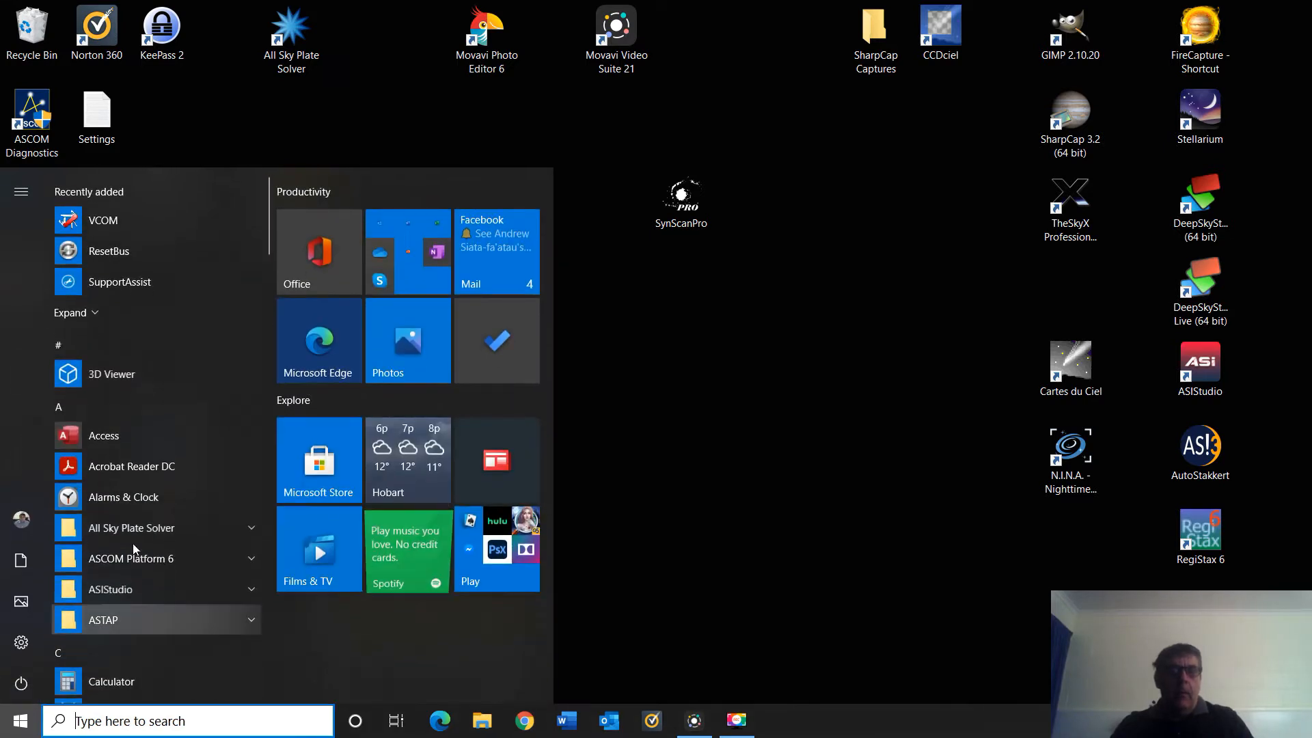
scroll(181, 467, down, 5)
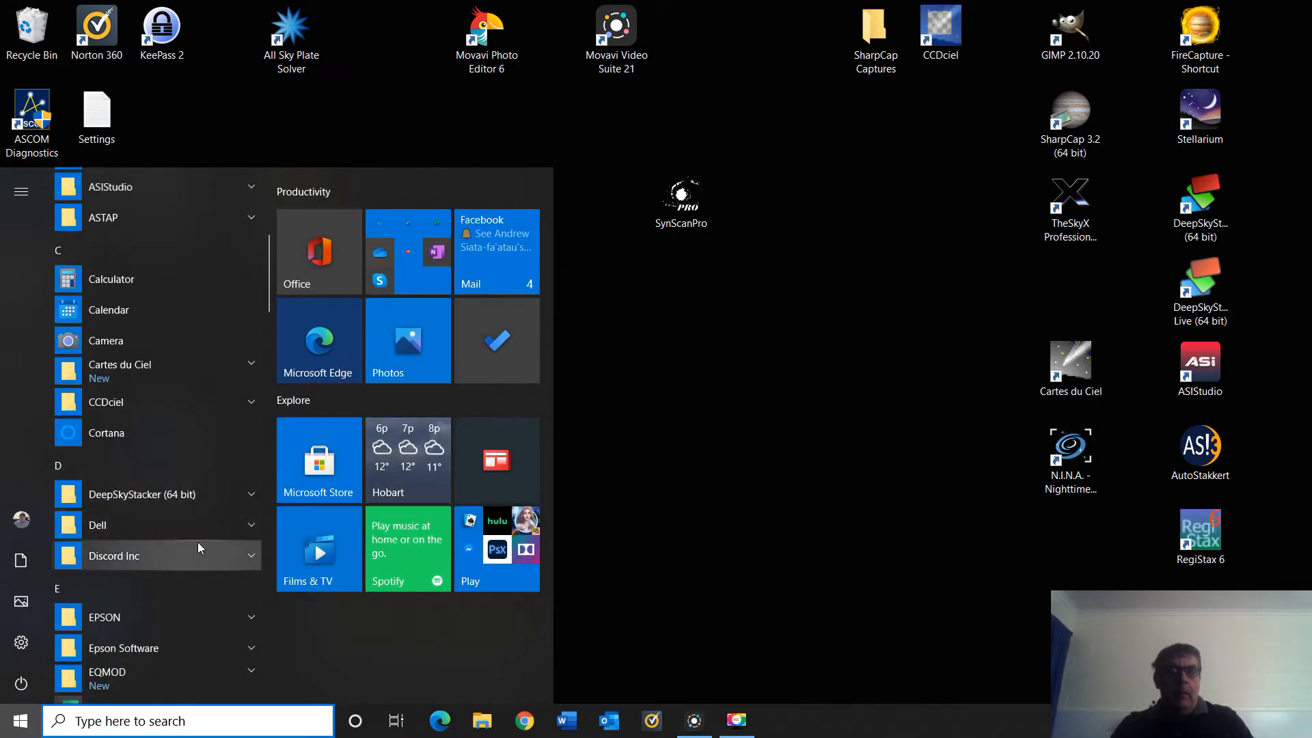
scroll(195, 547, down, 2)
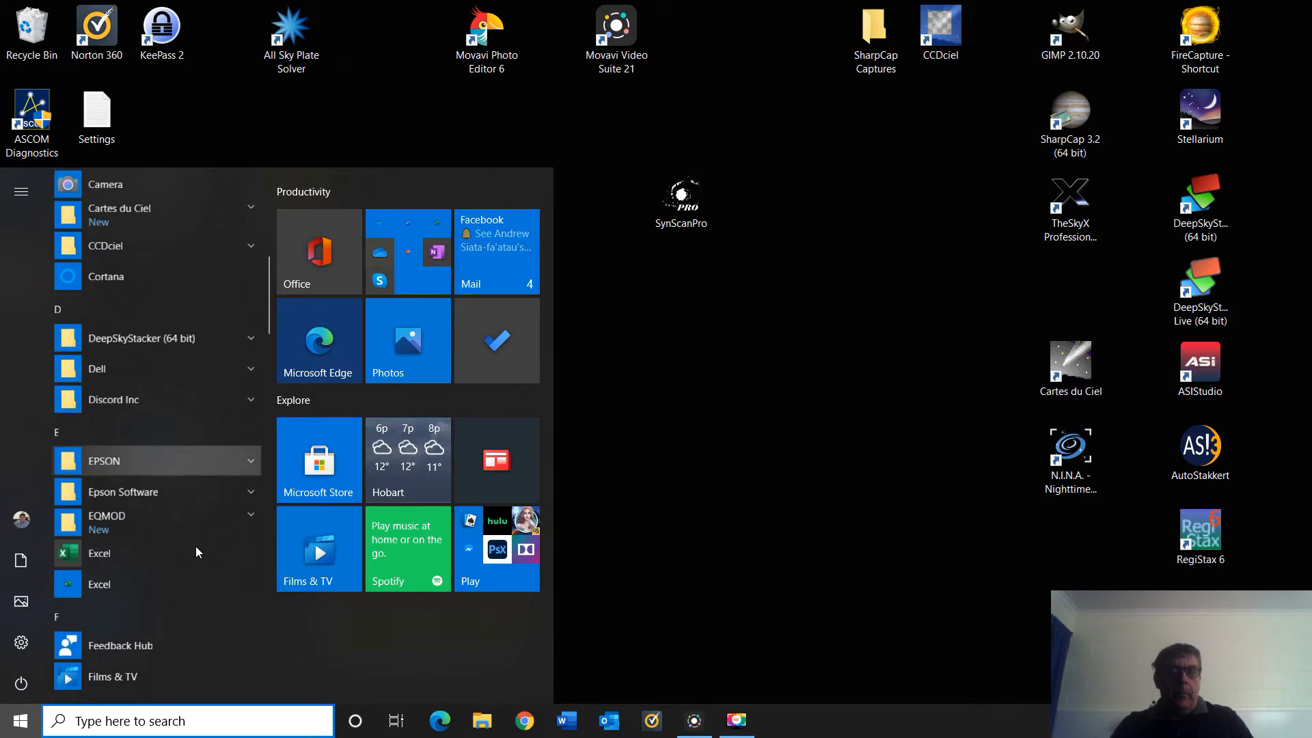
click(236, 514)
scroll(164, 512, down, 5)
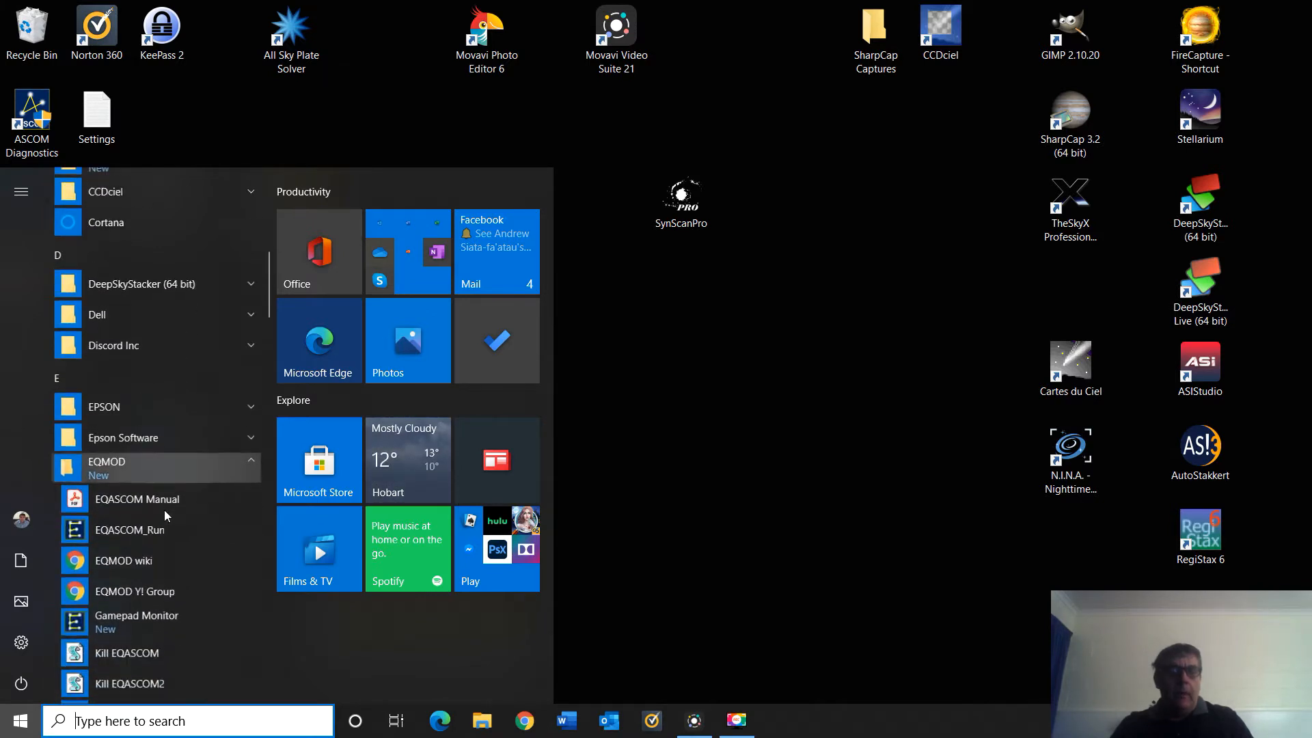
scroll(178, 520, down, 5)
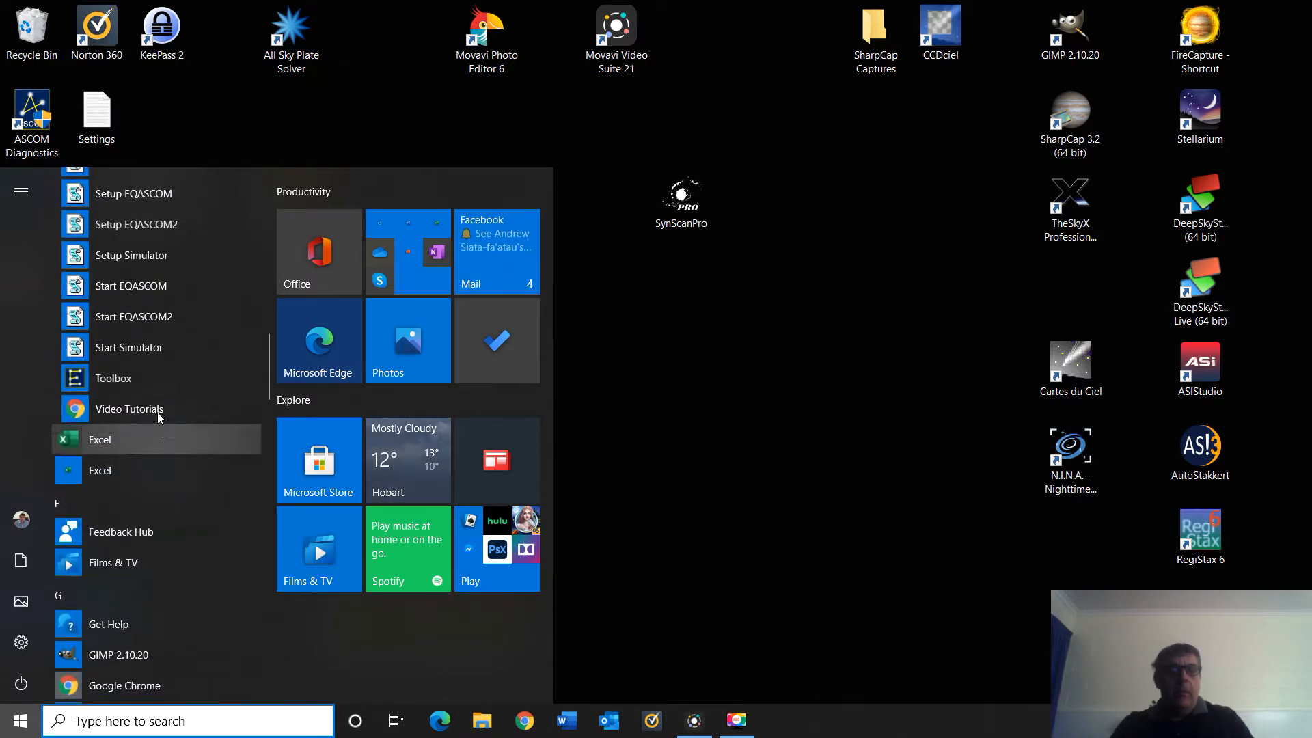
right_click(159, 377)
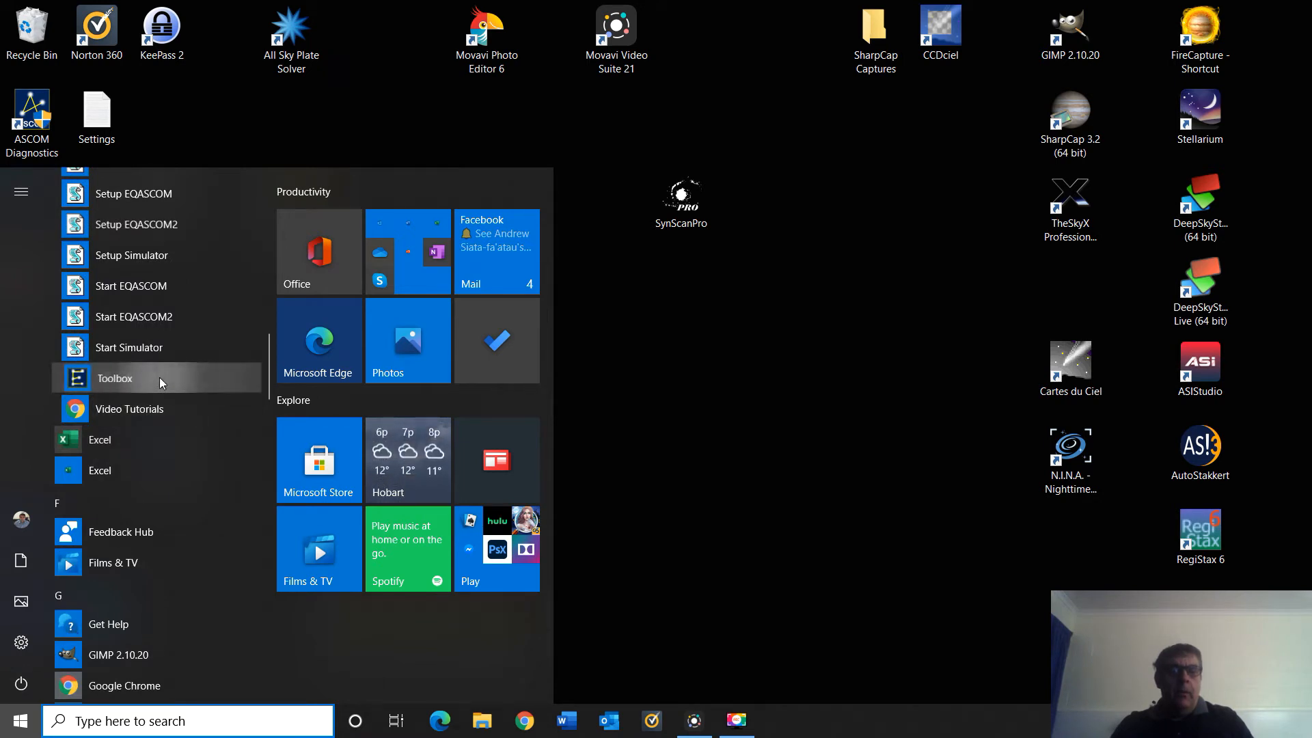
mouse_move(228, 418)
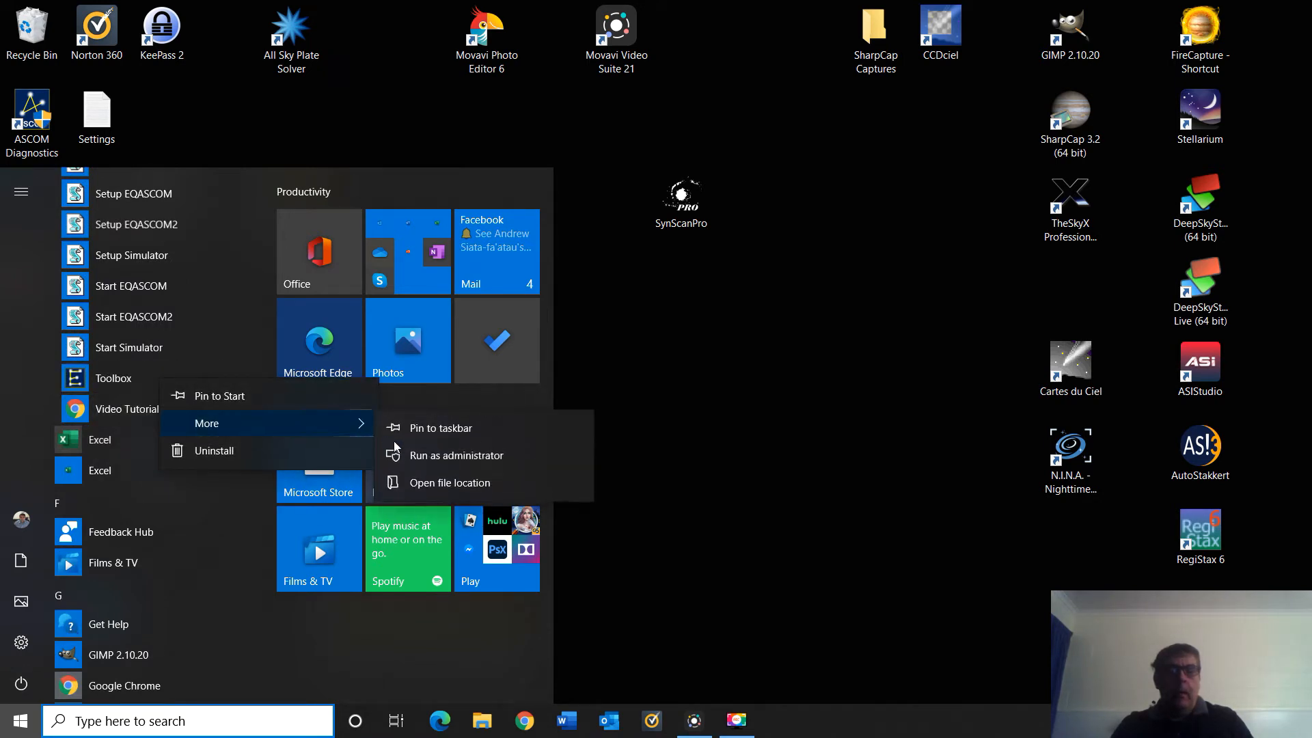
click(439, 455)
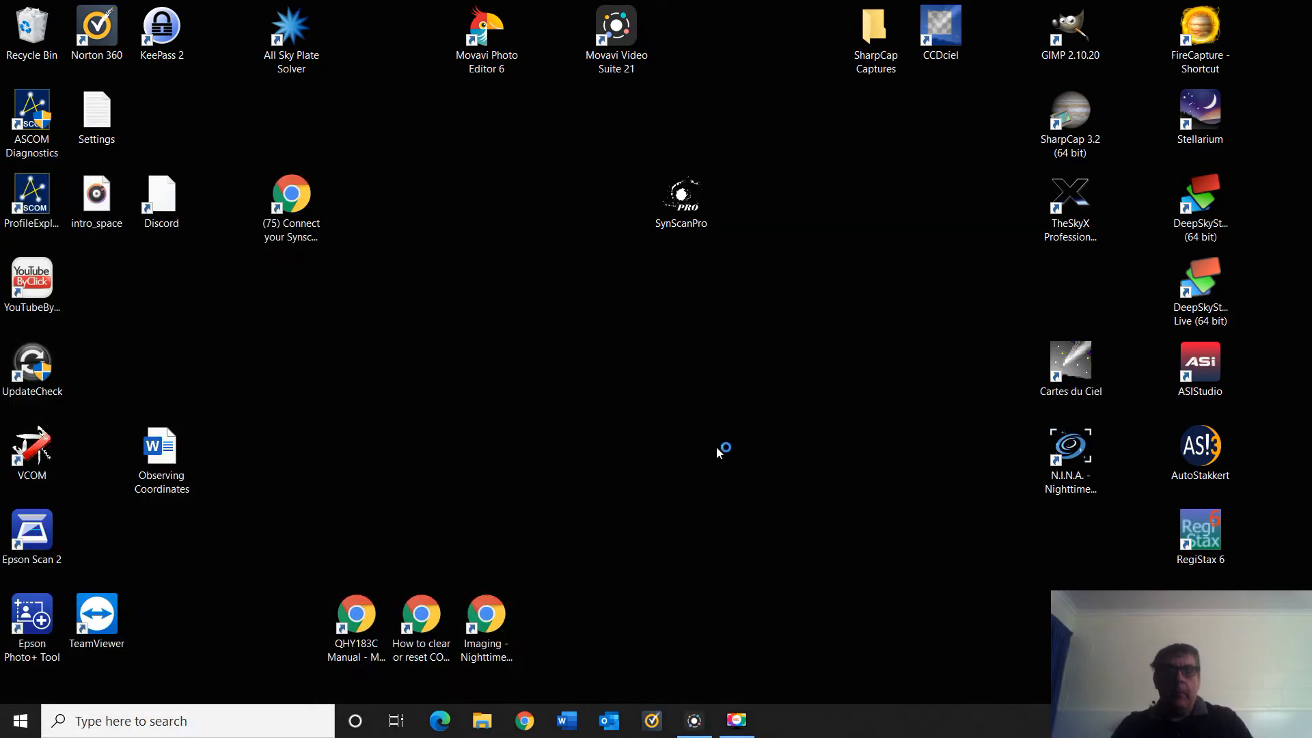
click(573, 476)
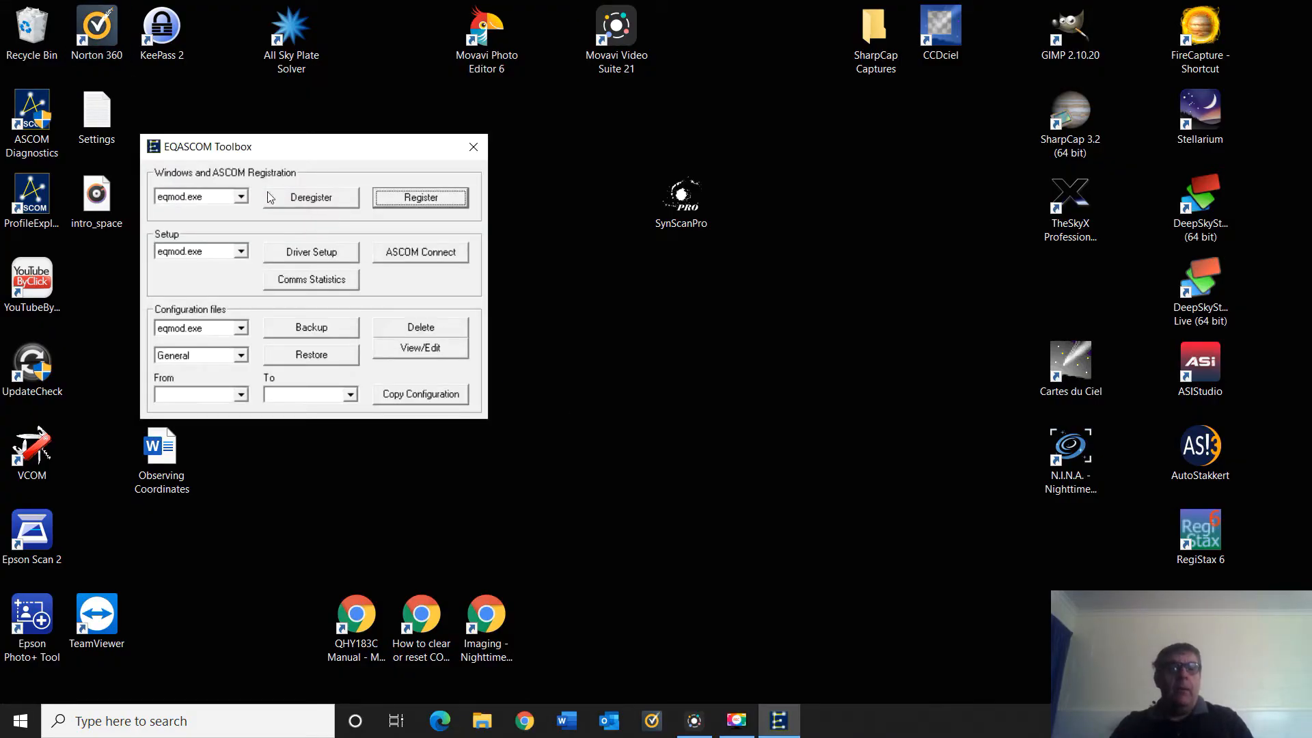
Register eqmod.exe with Windows and ASCOM and dismiss the resulting message.
click(412, 199)
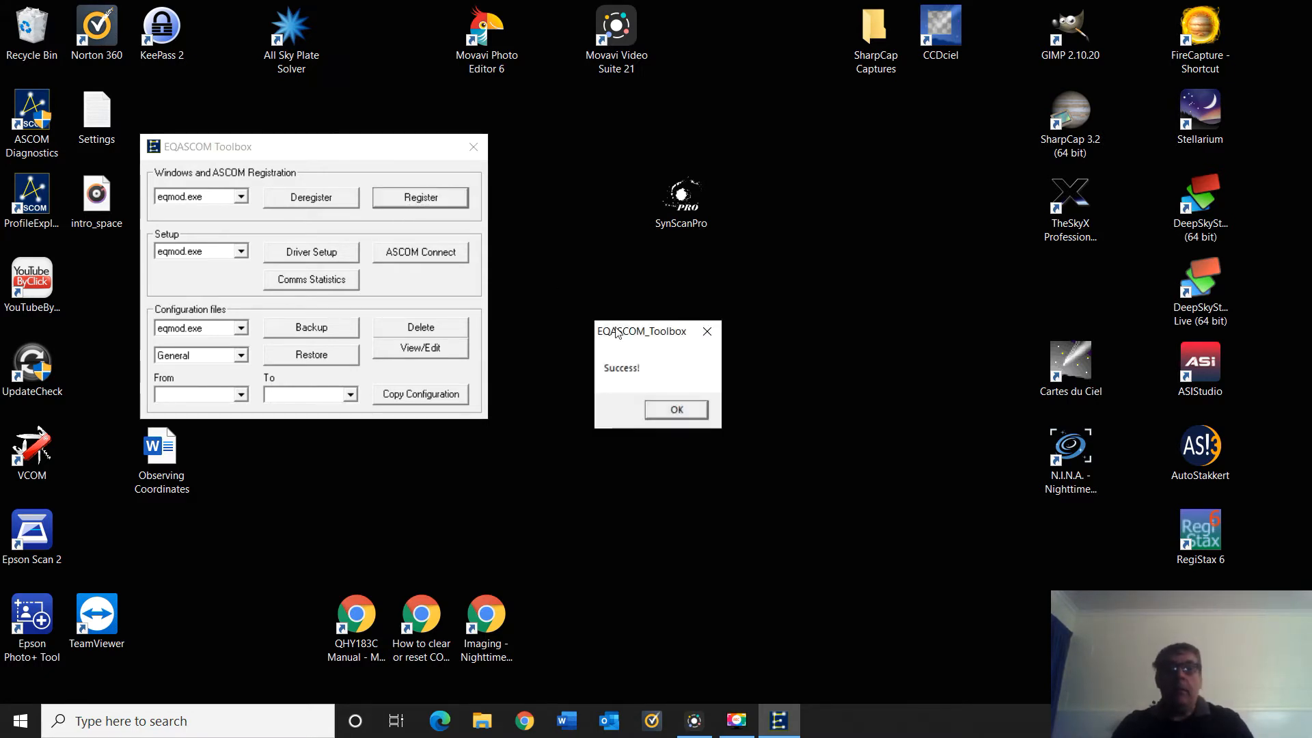
click(673, 412)
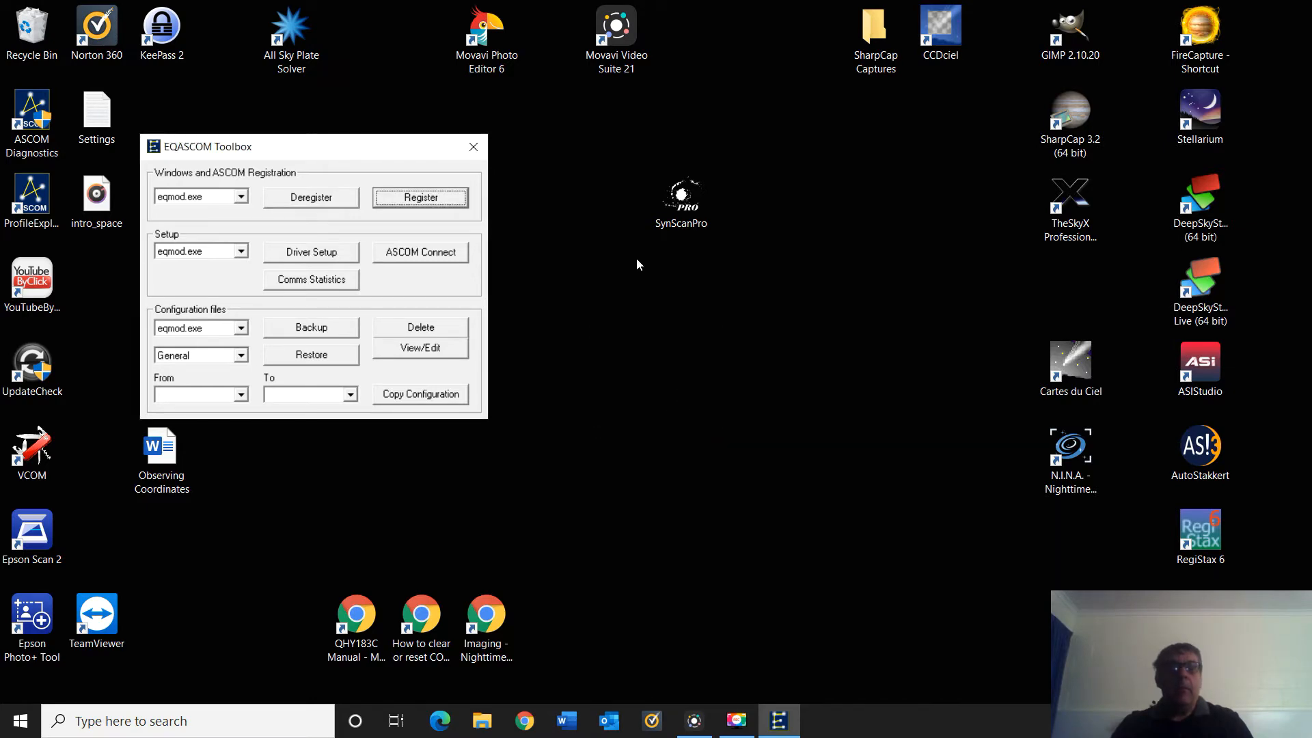
Open the EQMOD driver setup and set the port's baud rate to 115200.
click(315, 254)
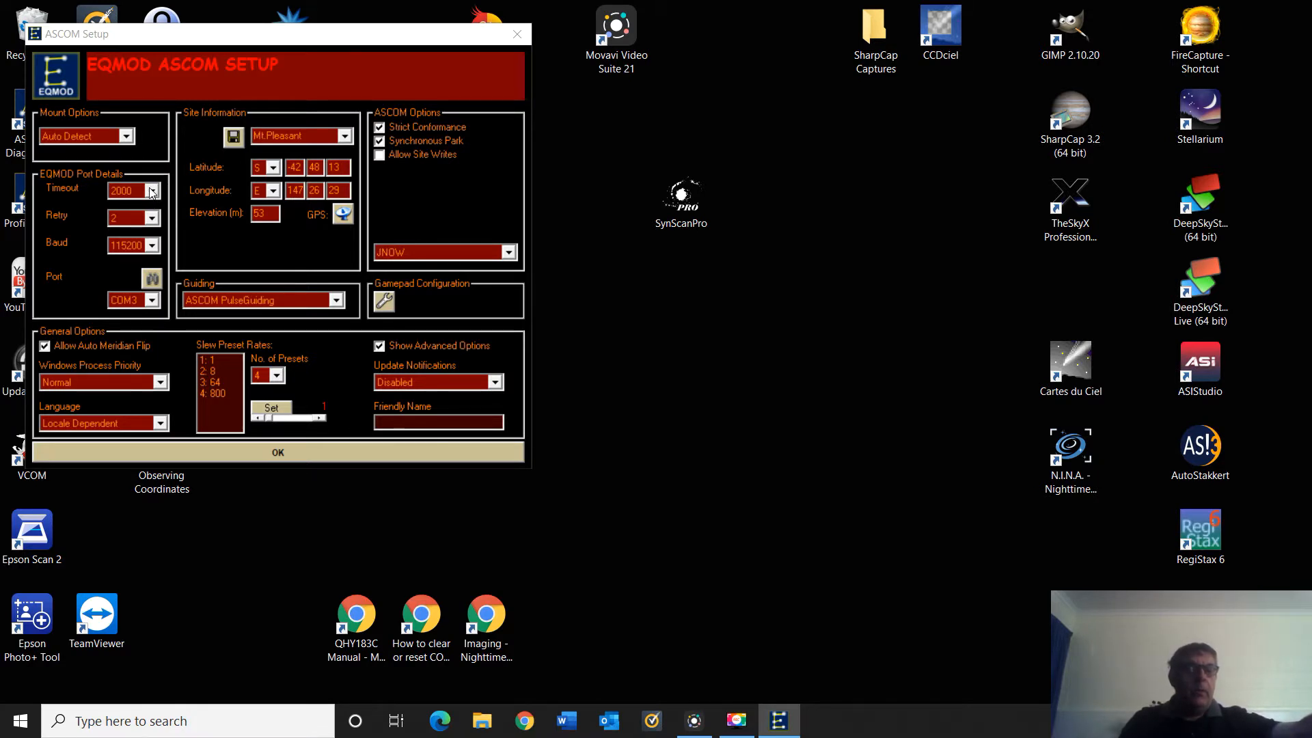
click(151, 247)
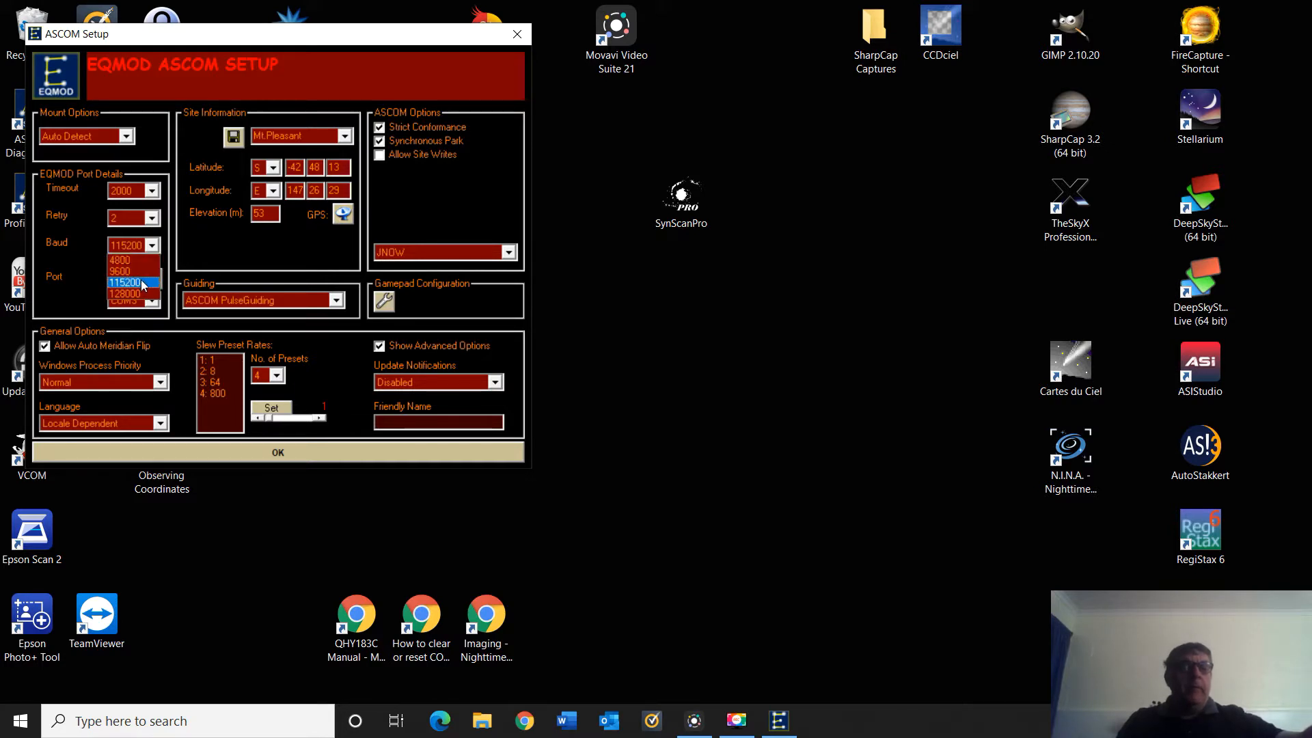
click(130, 271)
click(150, 246)
click(140, 283)
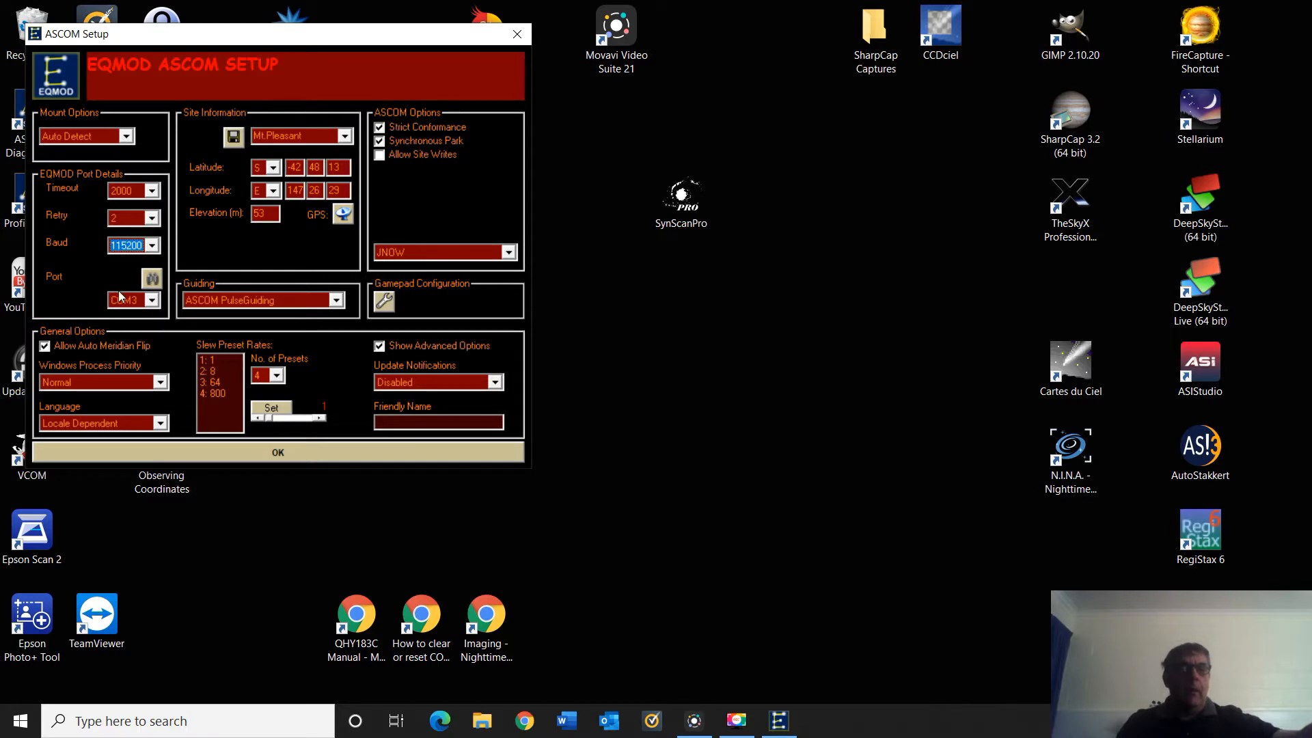
Check in Device Manager which COM port the Prolific USB-to-Serial adapter uses, and close Device Manager.
click(159, 726)
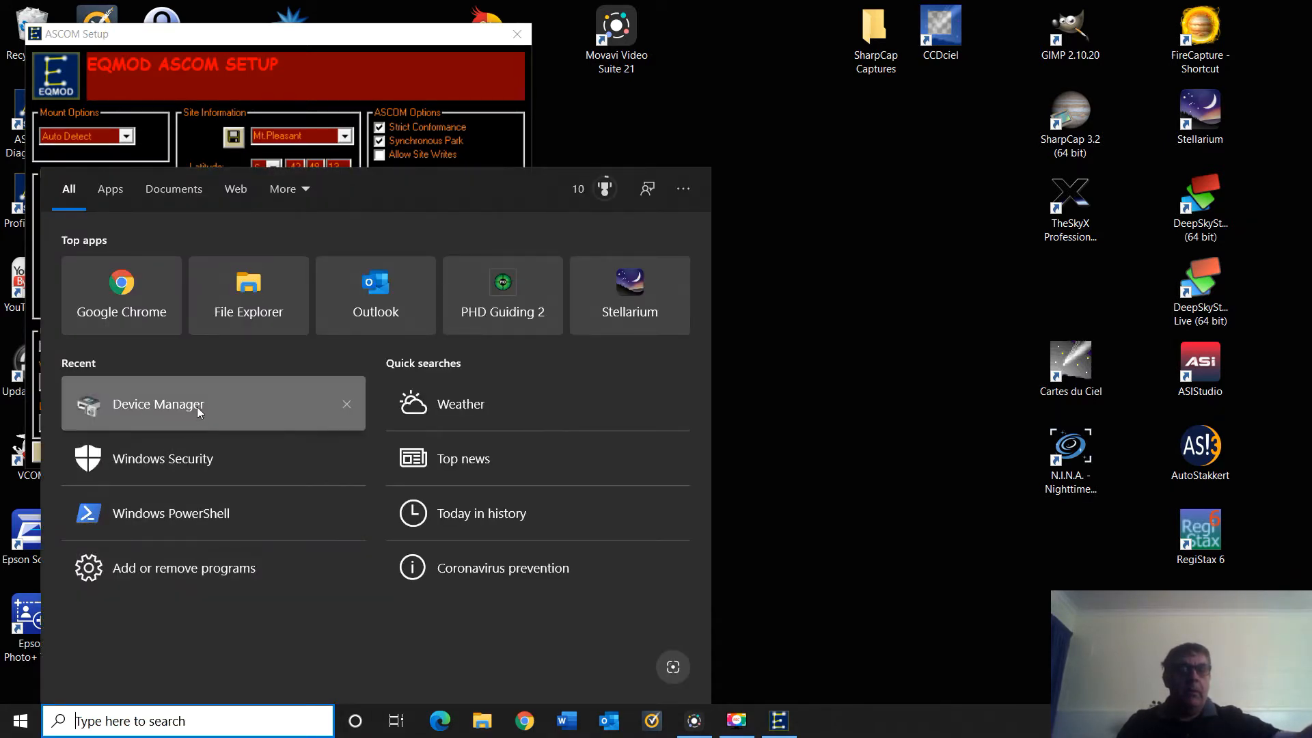
click(196, 407)
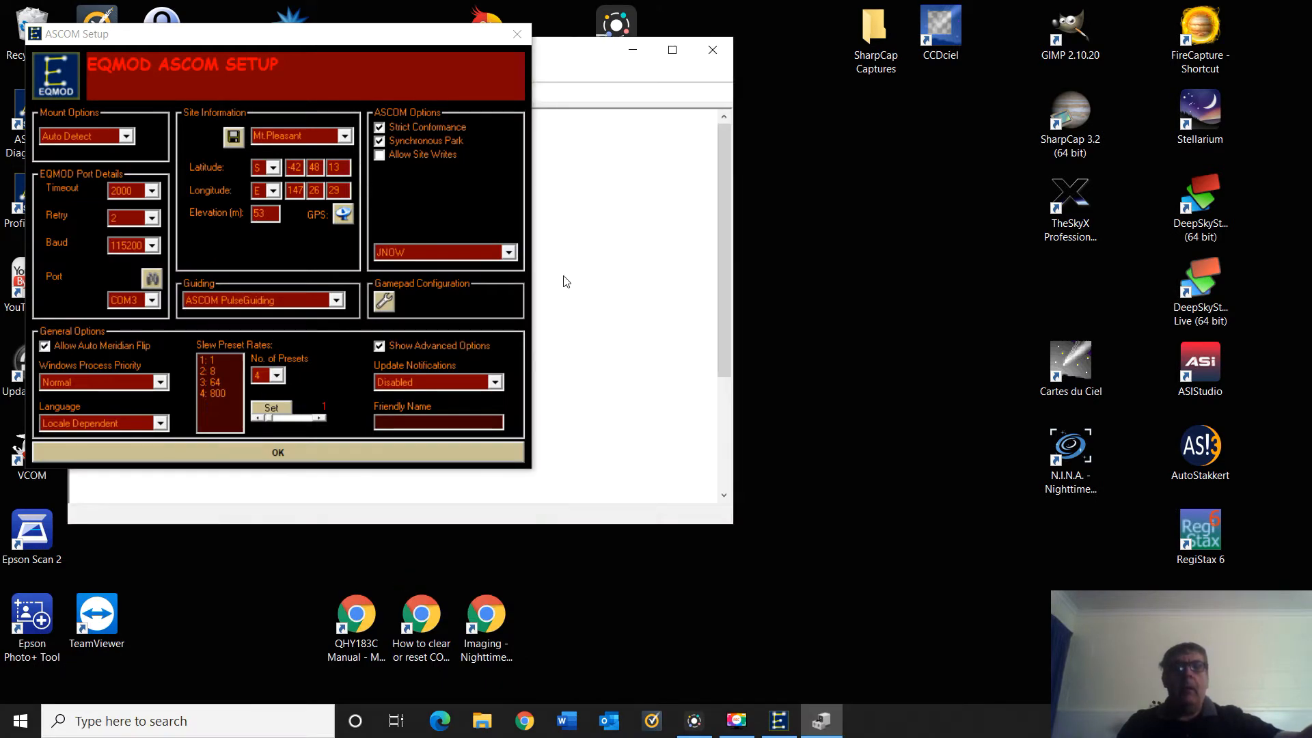
drag(577, 60, 979, 145)
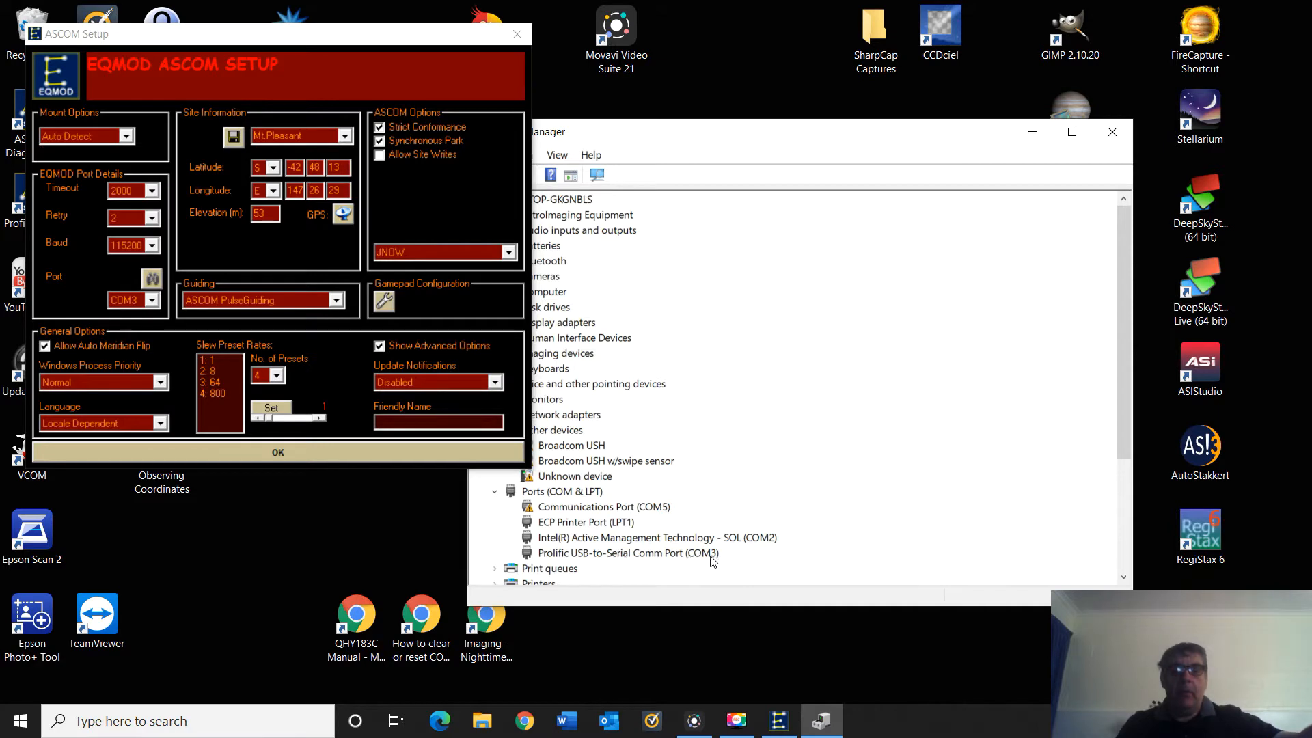
click(1112, 131)
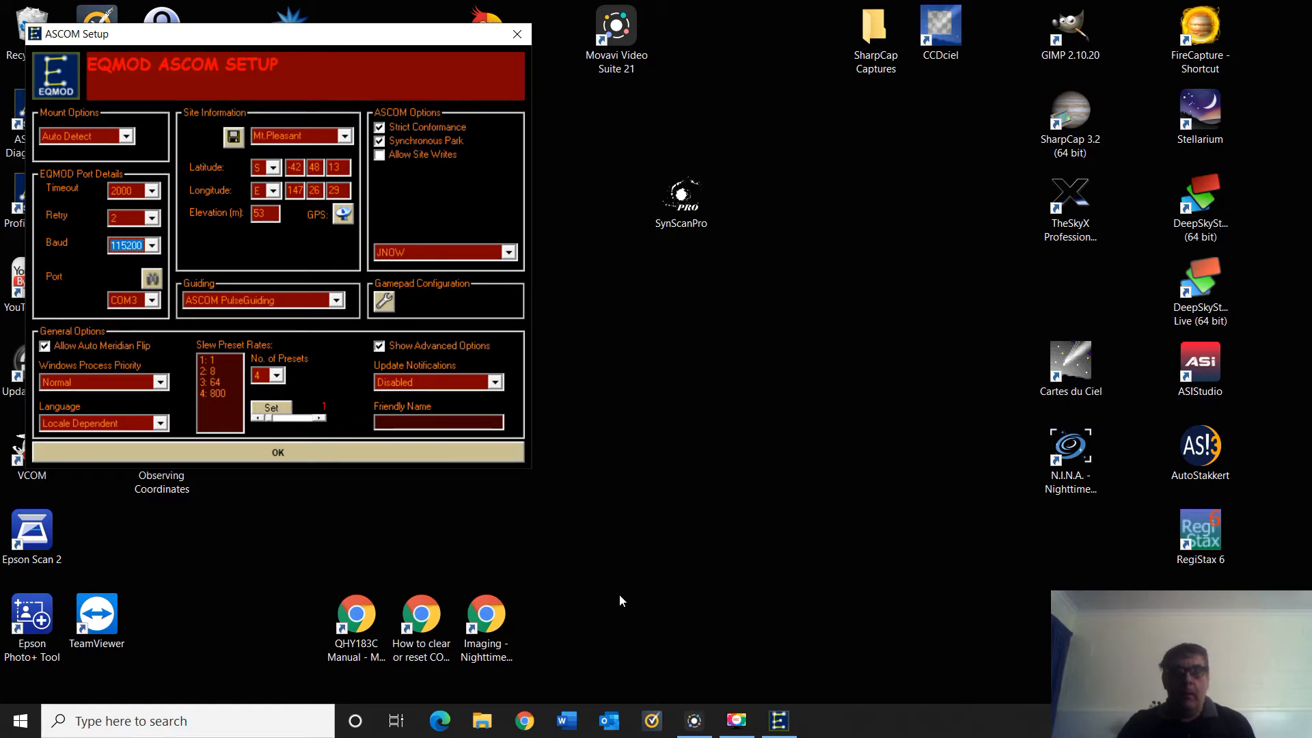
Check the site's altitude and coordinates in the Observing Coordinates Word document, close it and accept the EQMOD driver setup.
click(566, 723)
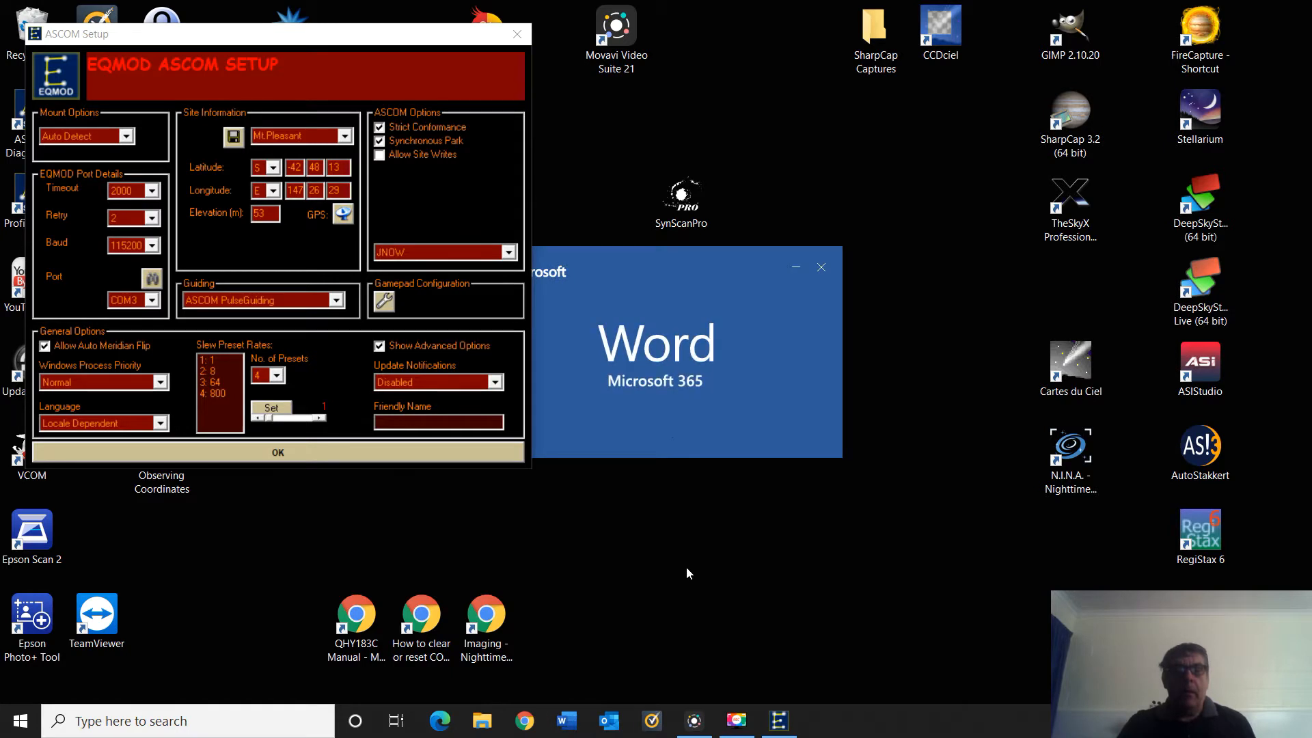
scroll(380, 580, down, 5)
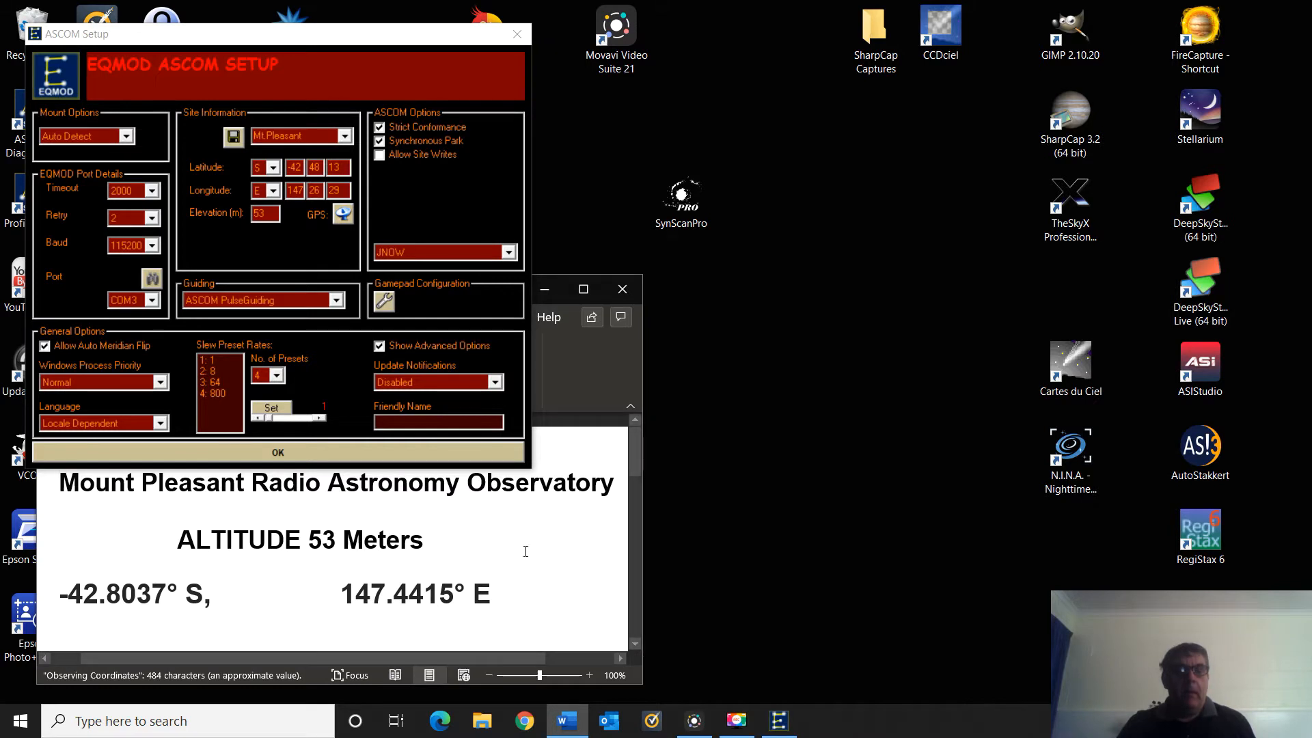
click(624, 290)
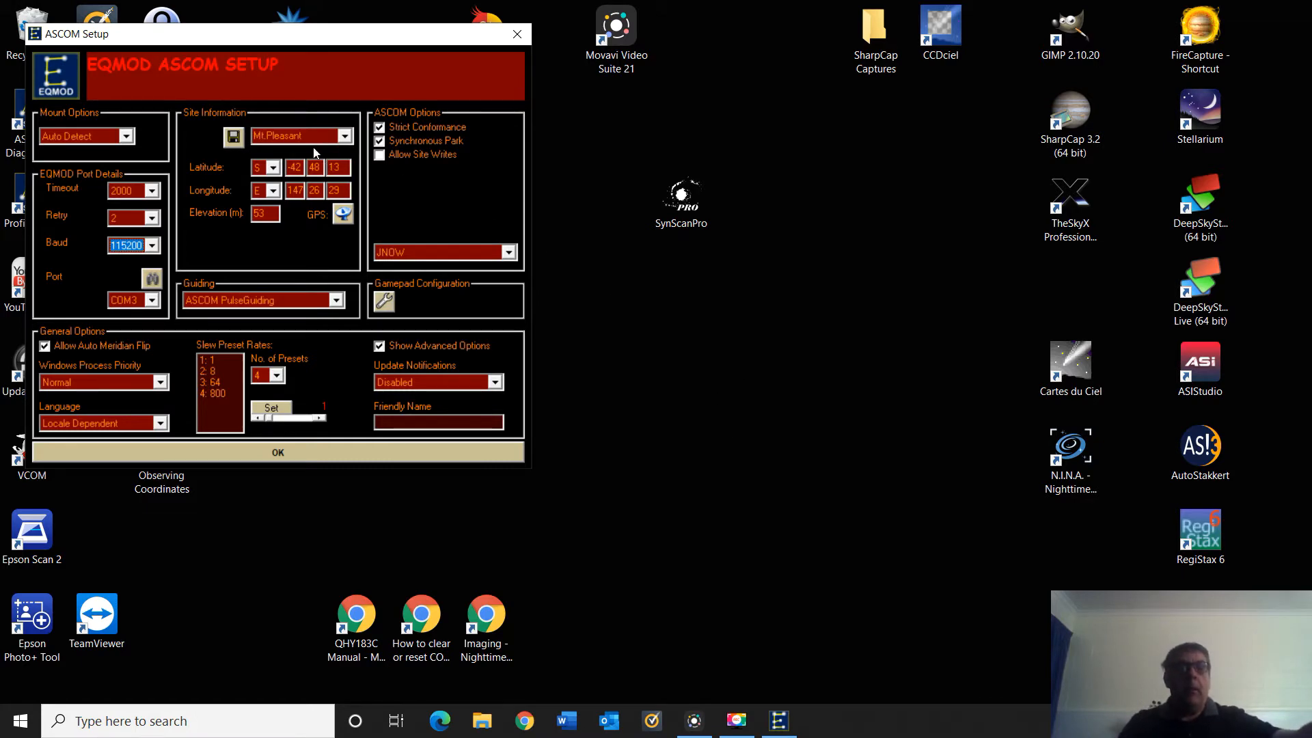
click(278, 451)
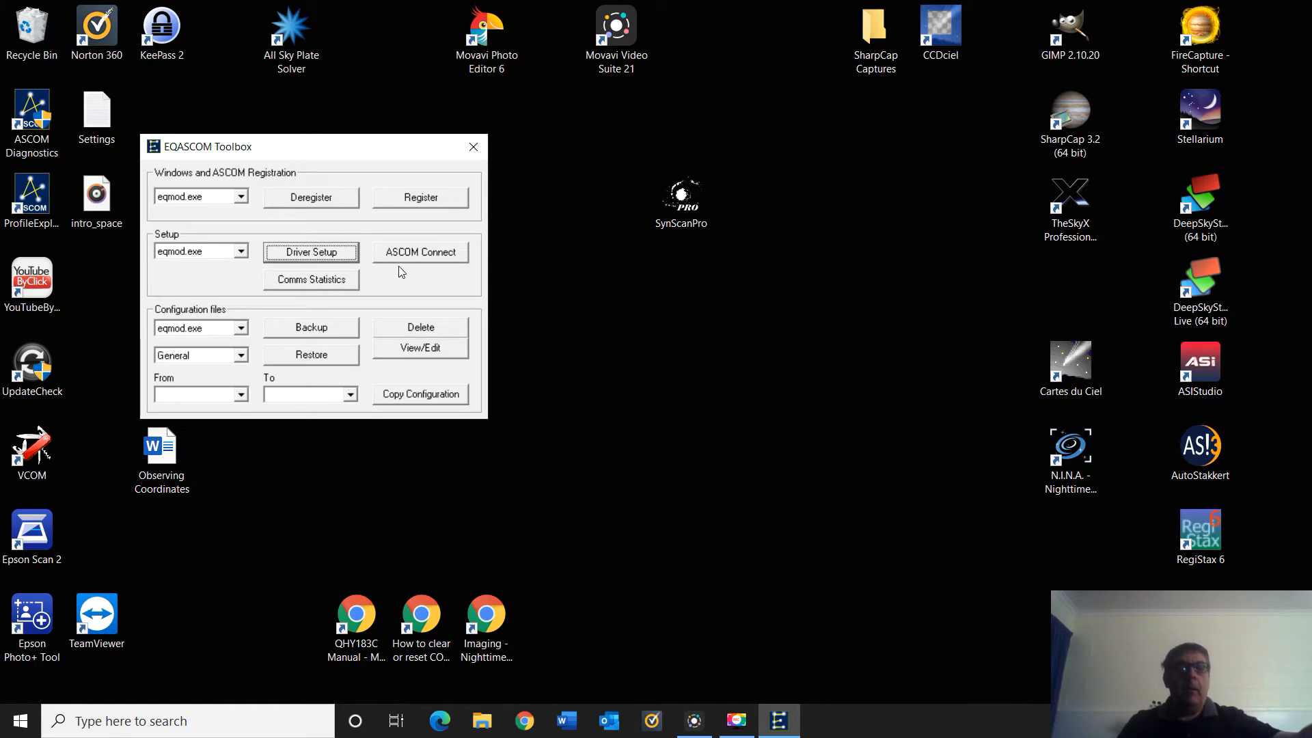
Connect to the mount through ASCOM and clear the EQMOD control and Toolbox windows out of the way.
click(406, 254)
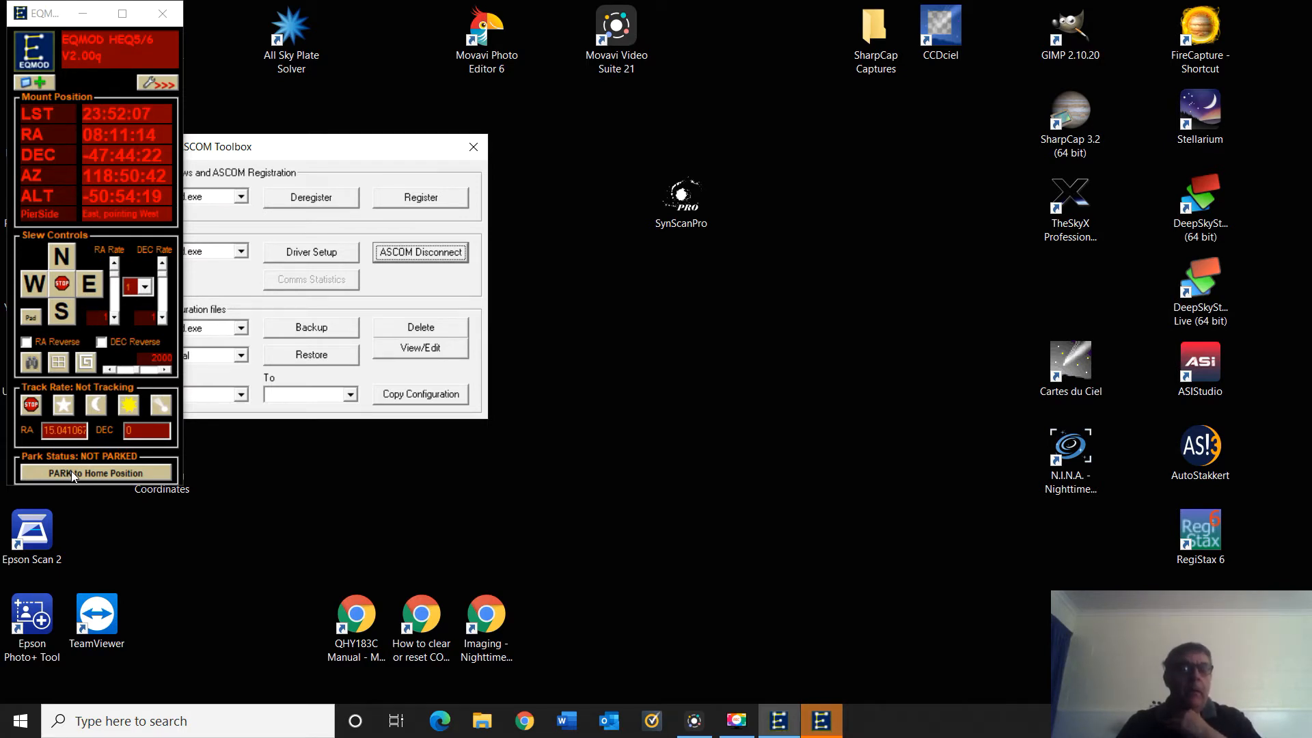
click(82, 13)
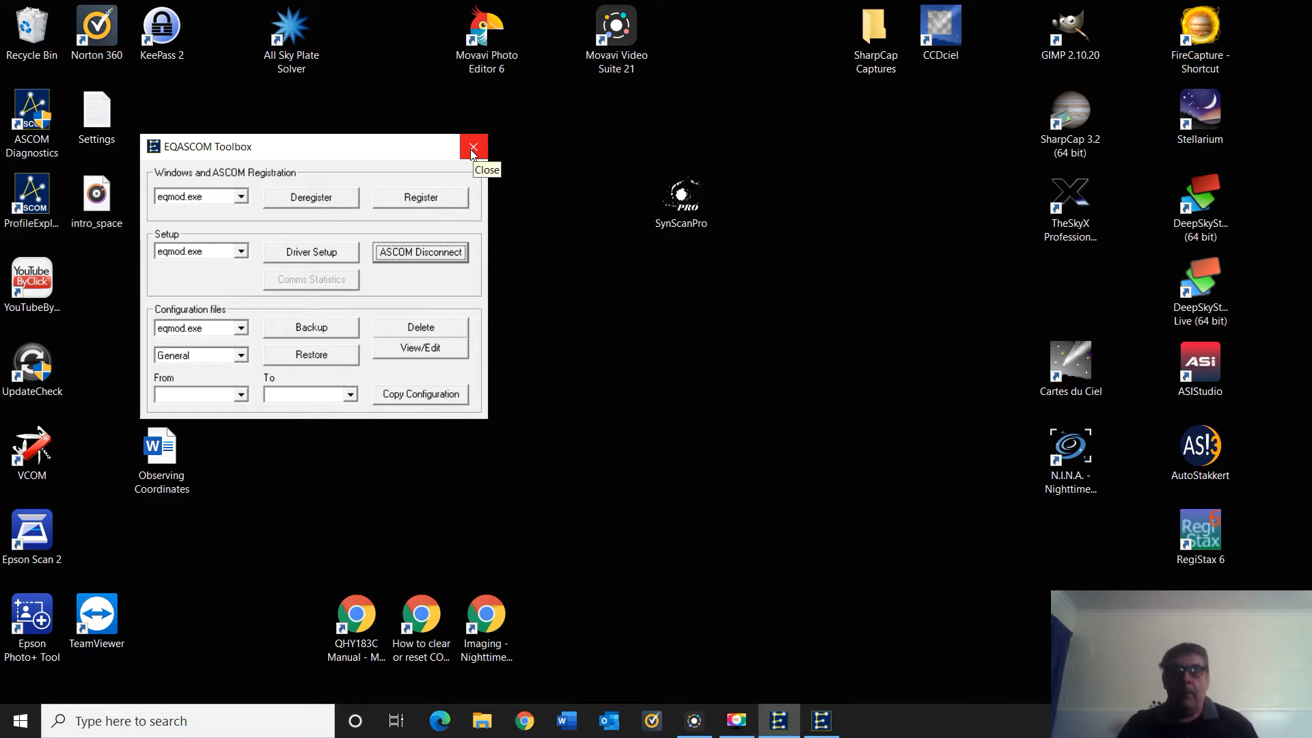
drag(339, 147, 1057, 711)
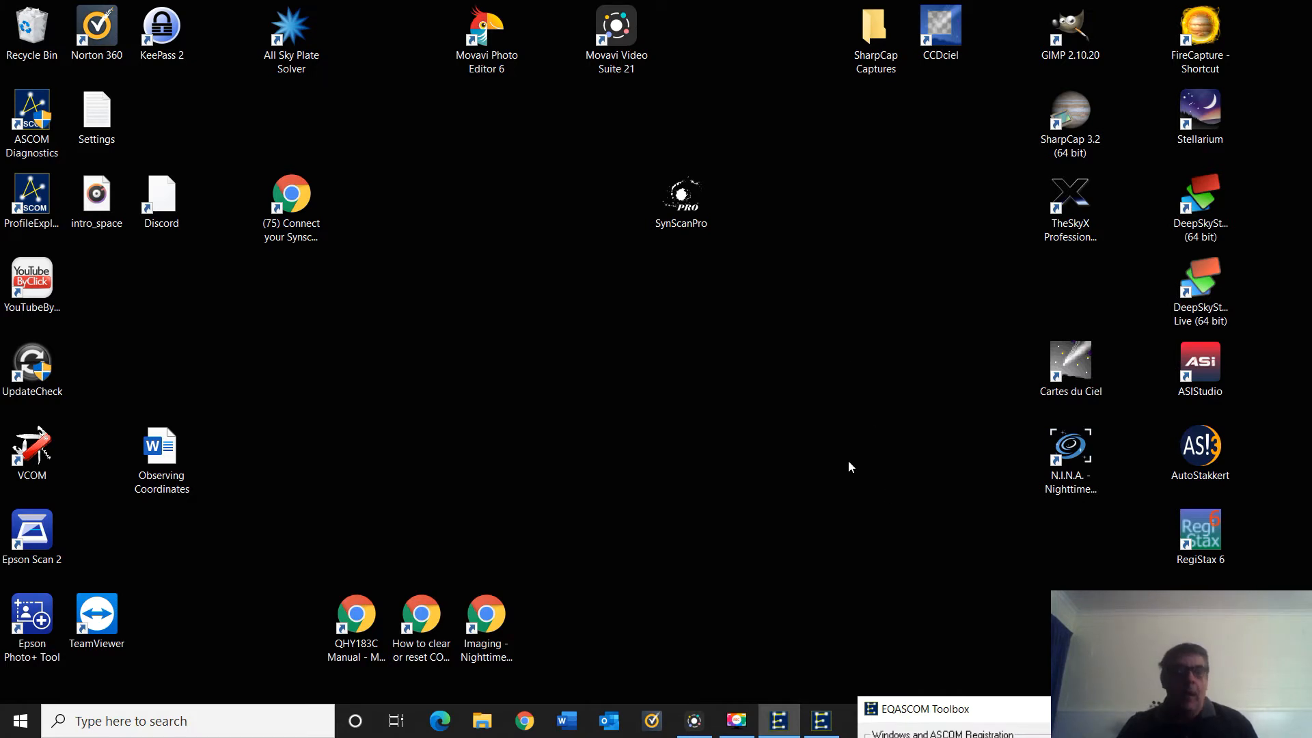
Launch Cartes du Ciel with administrator rights.
click(22, 720)
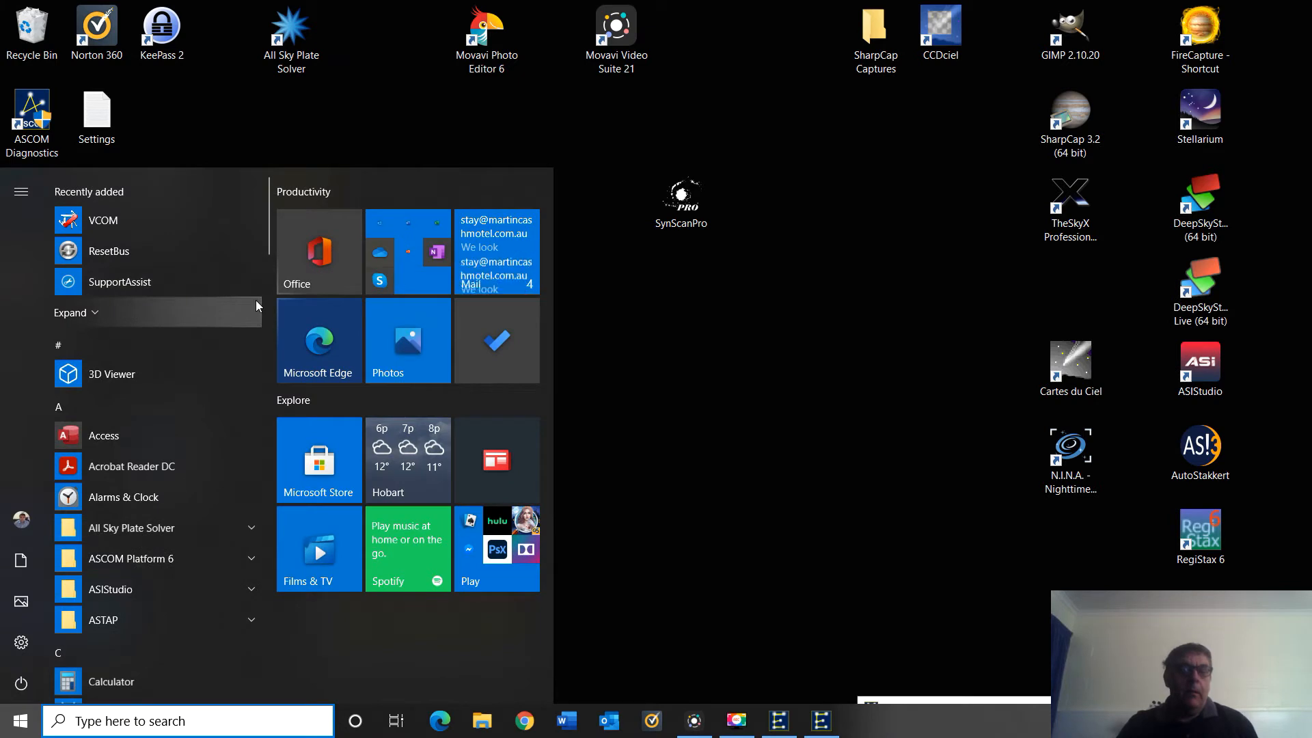
scroll(244, 307, down, 3)
scroll(245, 317, down, 1)
click(248, 446)
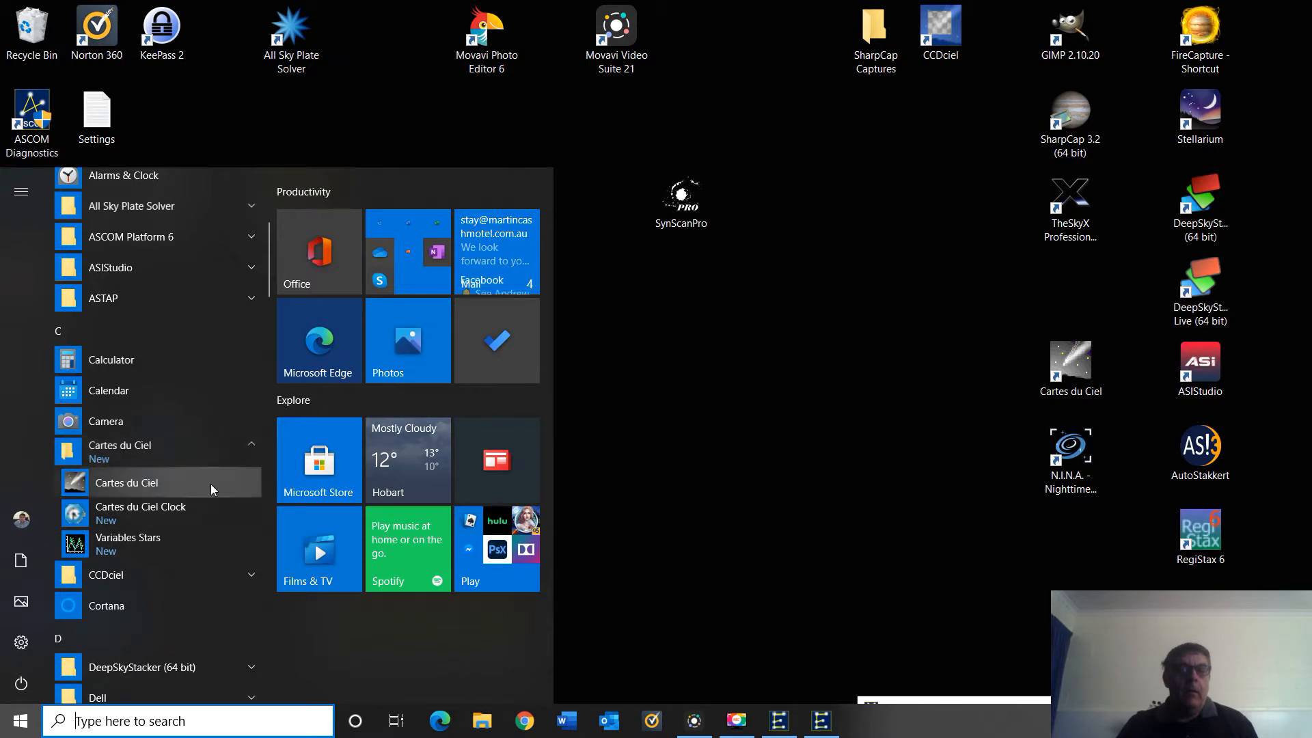
right_click(210, 482)
mouse_move(313, 531)
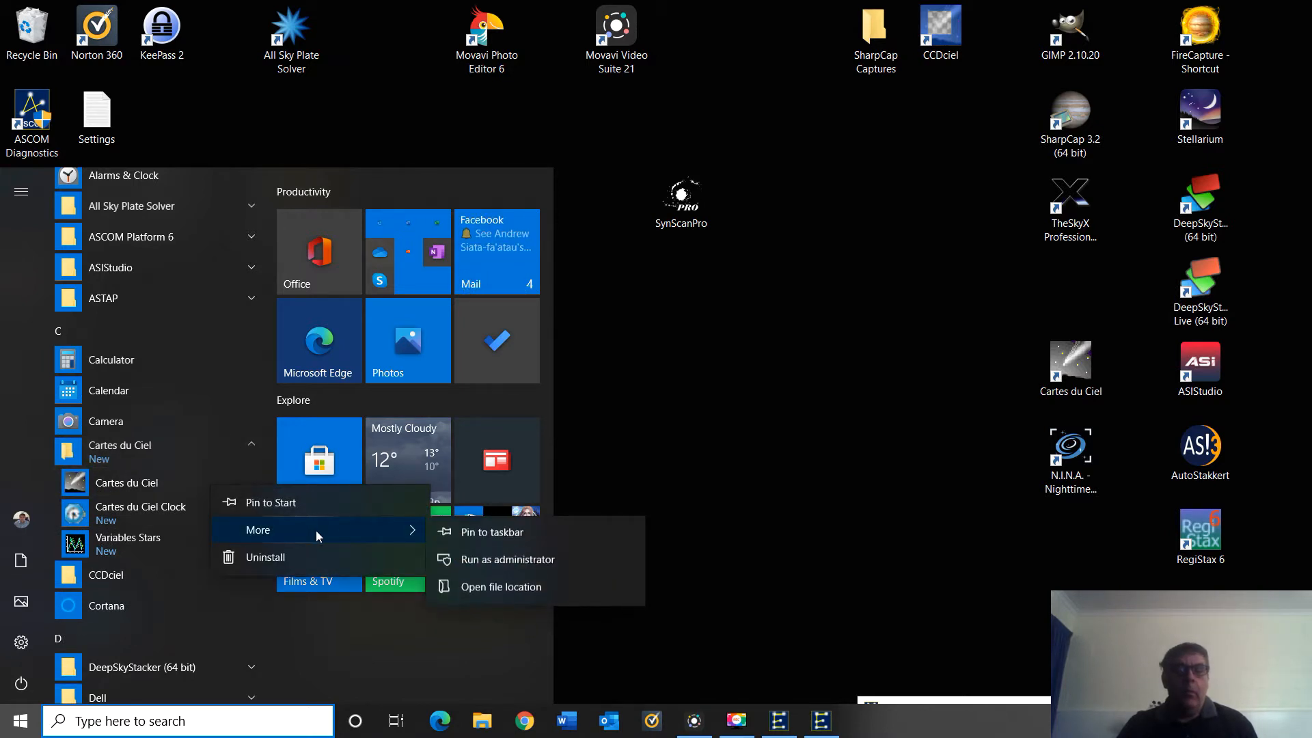
click(507, 558)
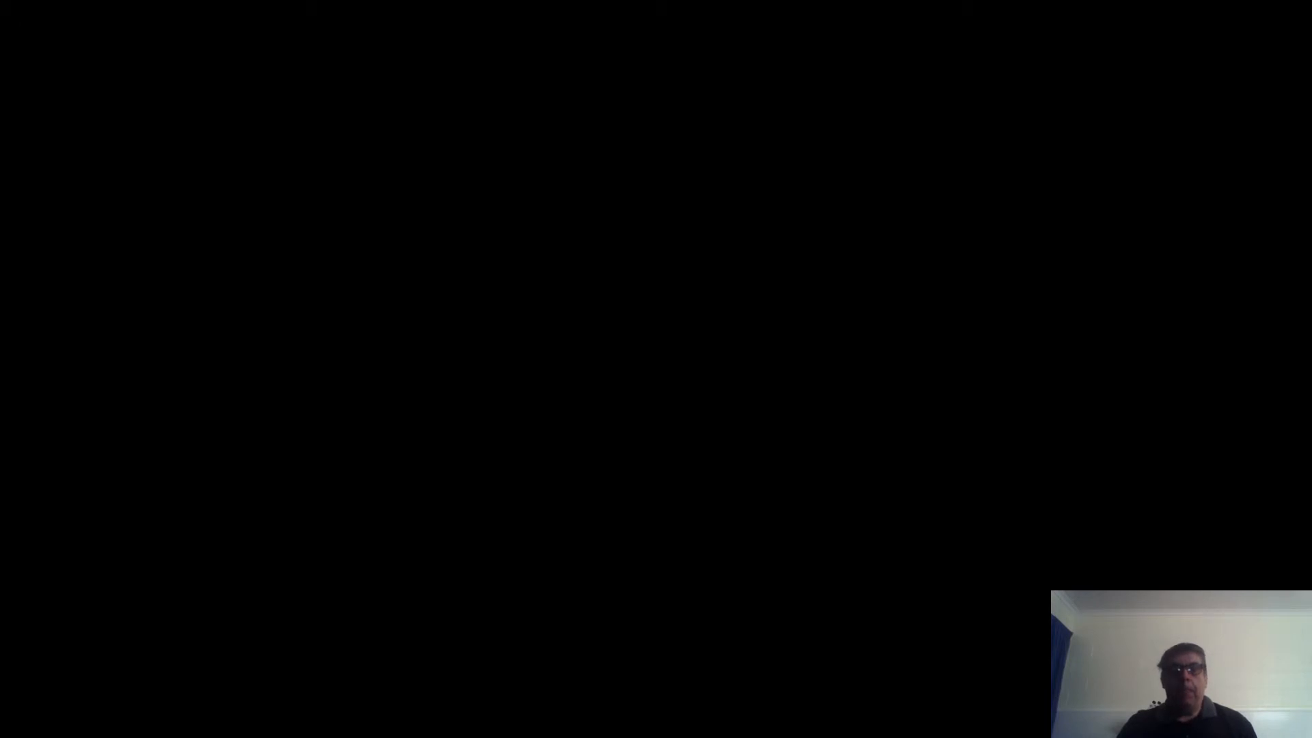
click(551, 476)
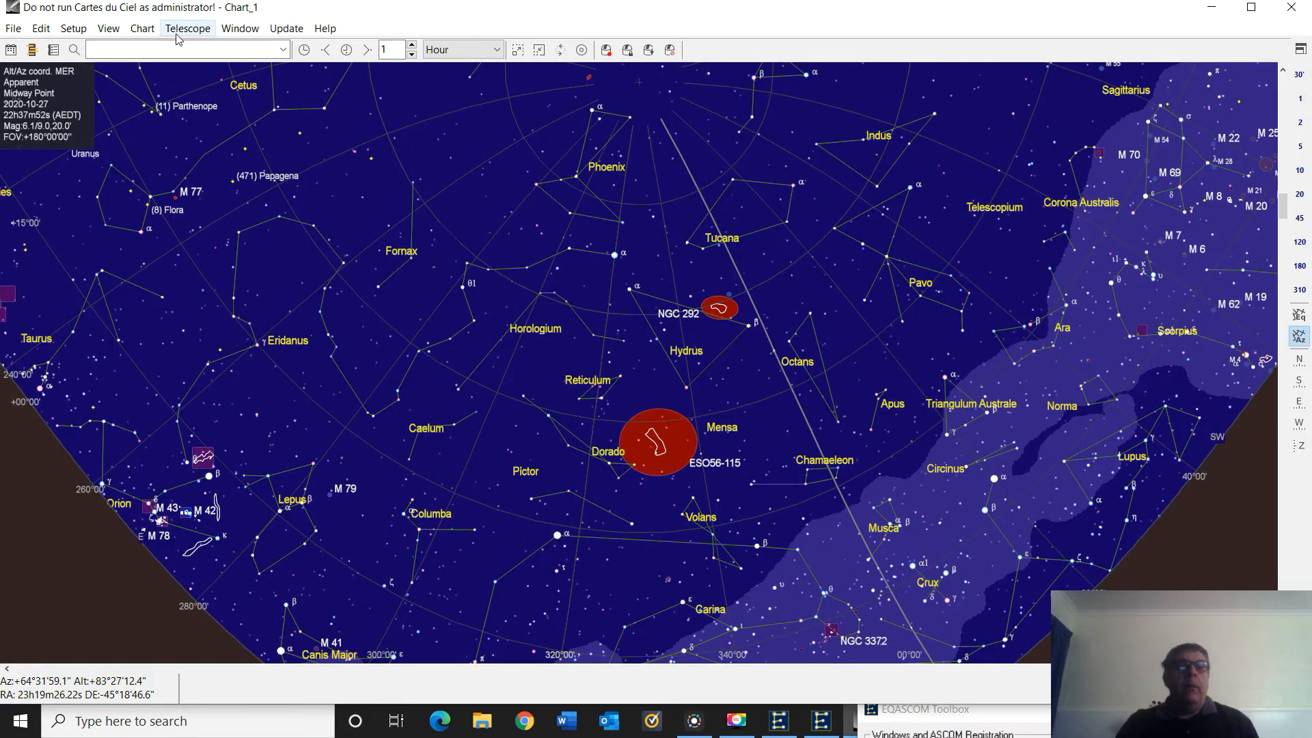
Open the telescope settings and confirm ASCOM as the telescope interface.
click(186, 32)
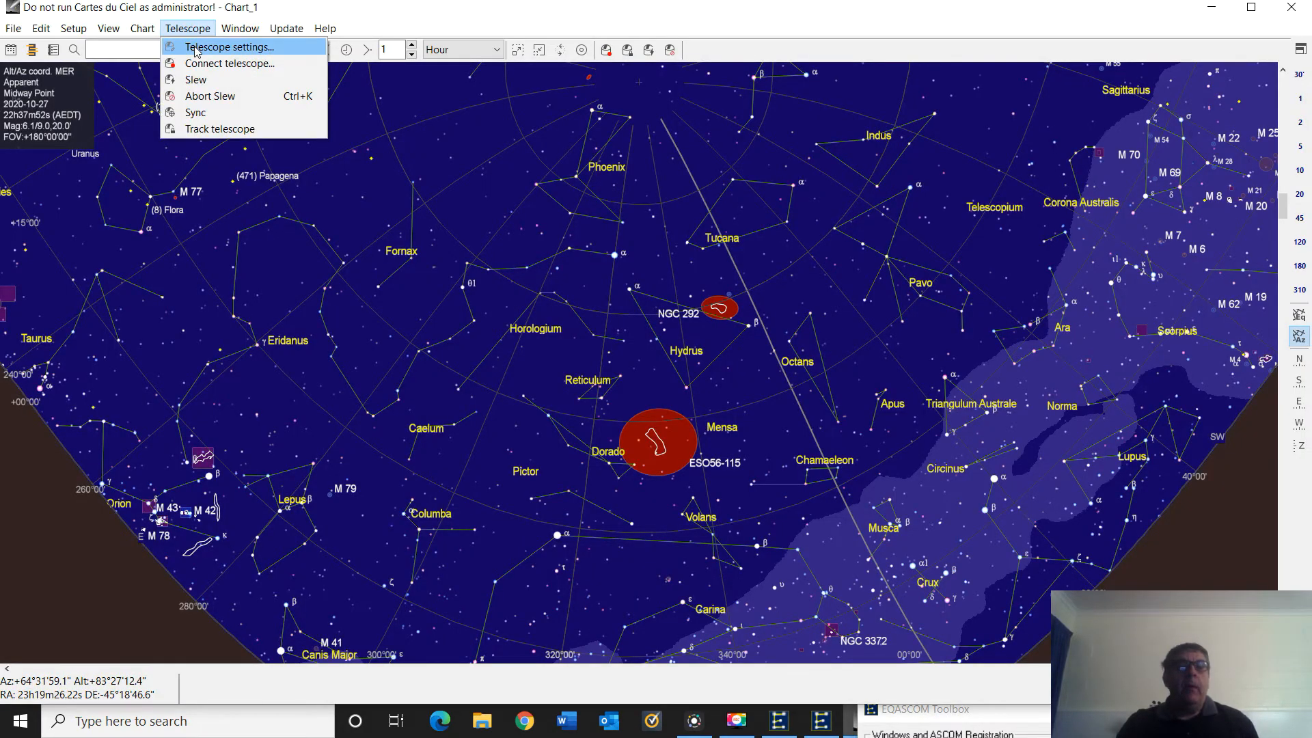
click(197, 48)
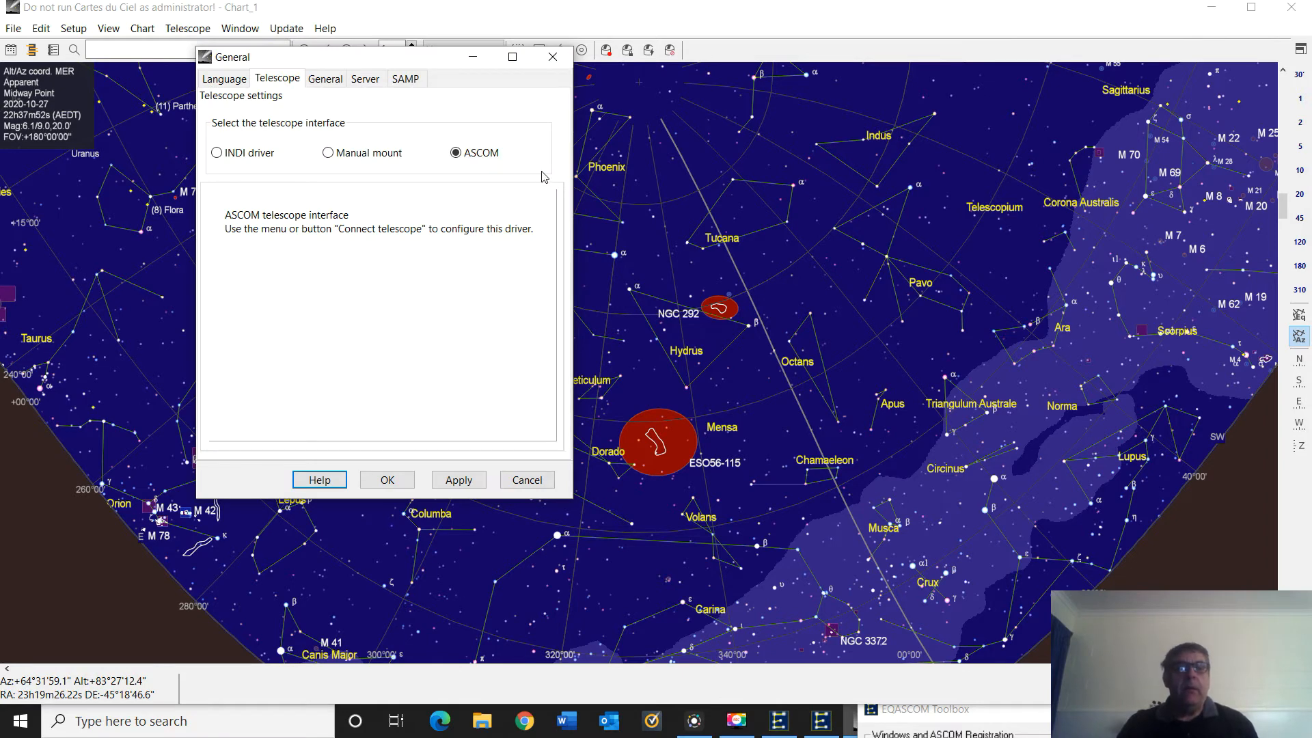
click(388, 480)
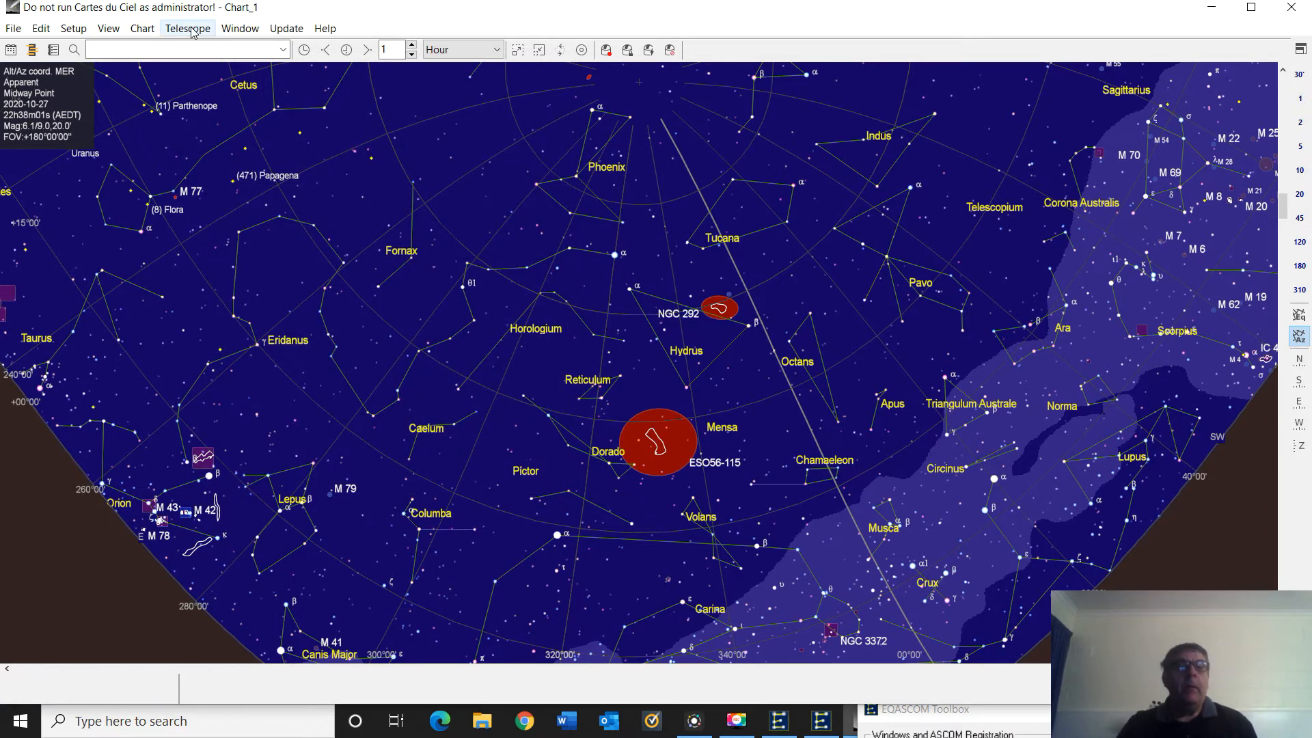
Connect Cartes du Ciel to the telescope using the EQMOD.Telescope driver.
click(194, 30)
click(209, 64)
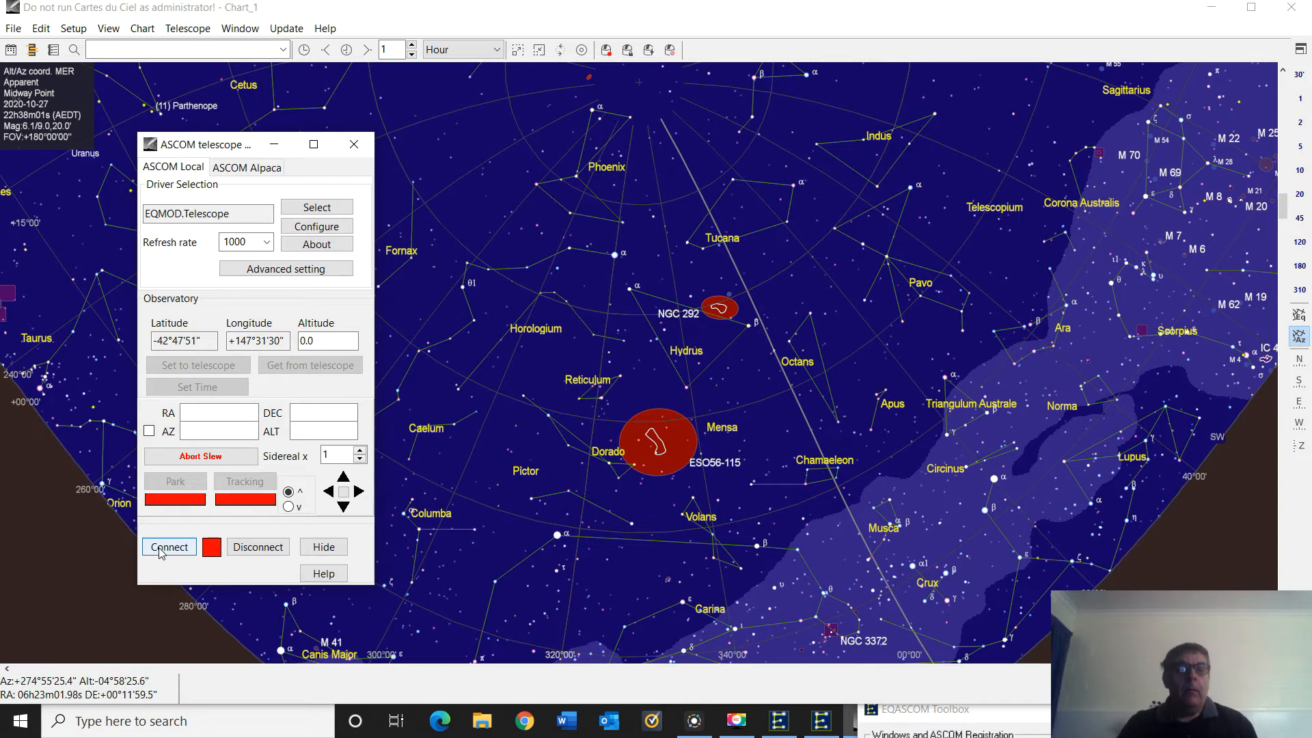
click(164, 547)
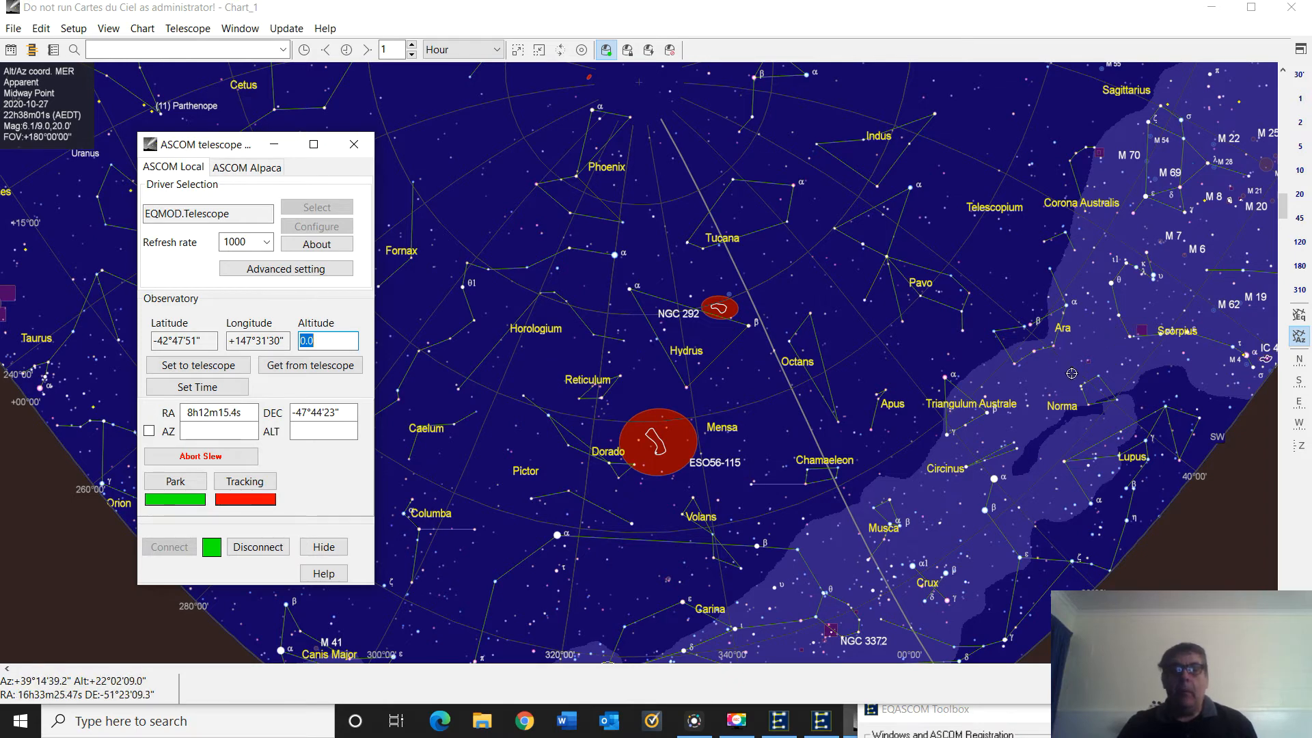
Check the telescope marker and the surrounding sky on the chart, and close Cartes du Ciel.
click(830, 556)
drag(832, 557, 865, 371)
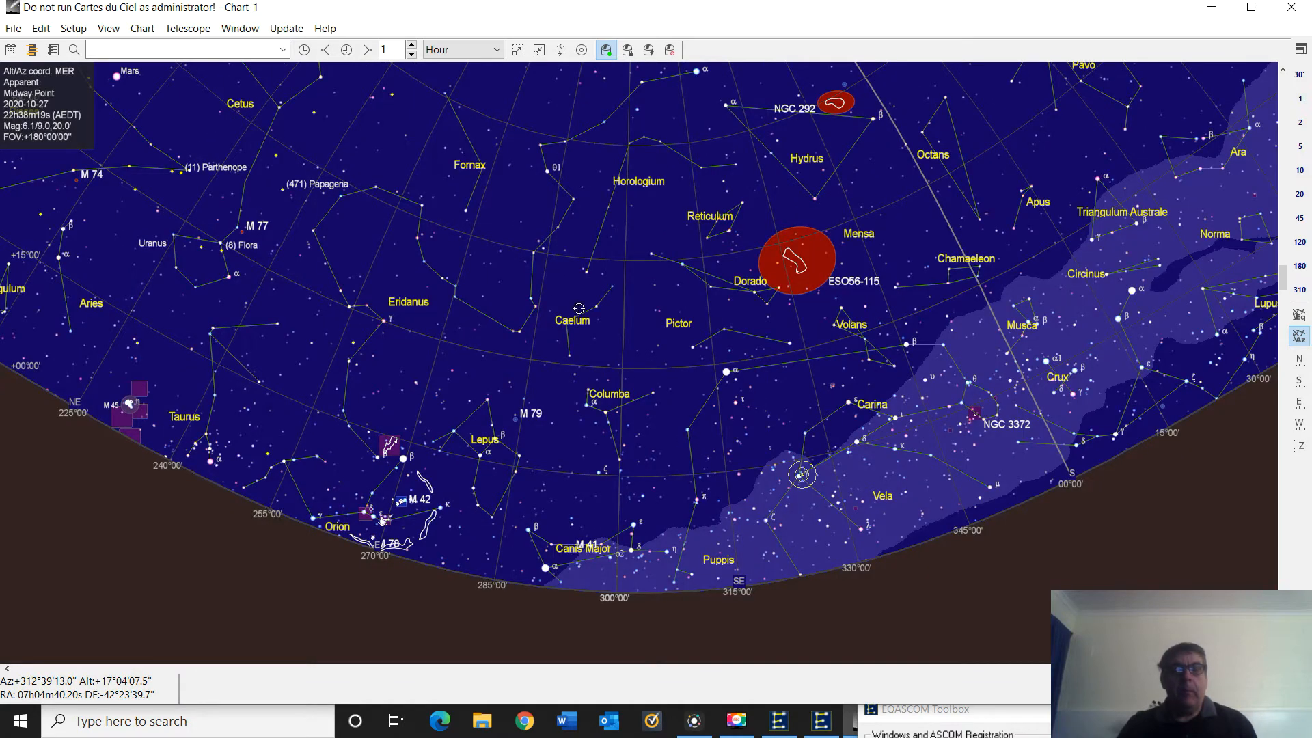
drag(269, 356, 835, 482)
drag(168, 361, 376, 482)
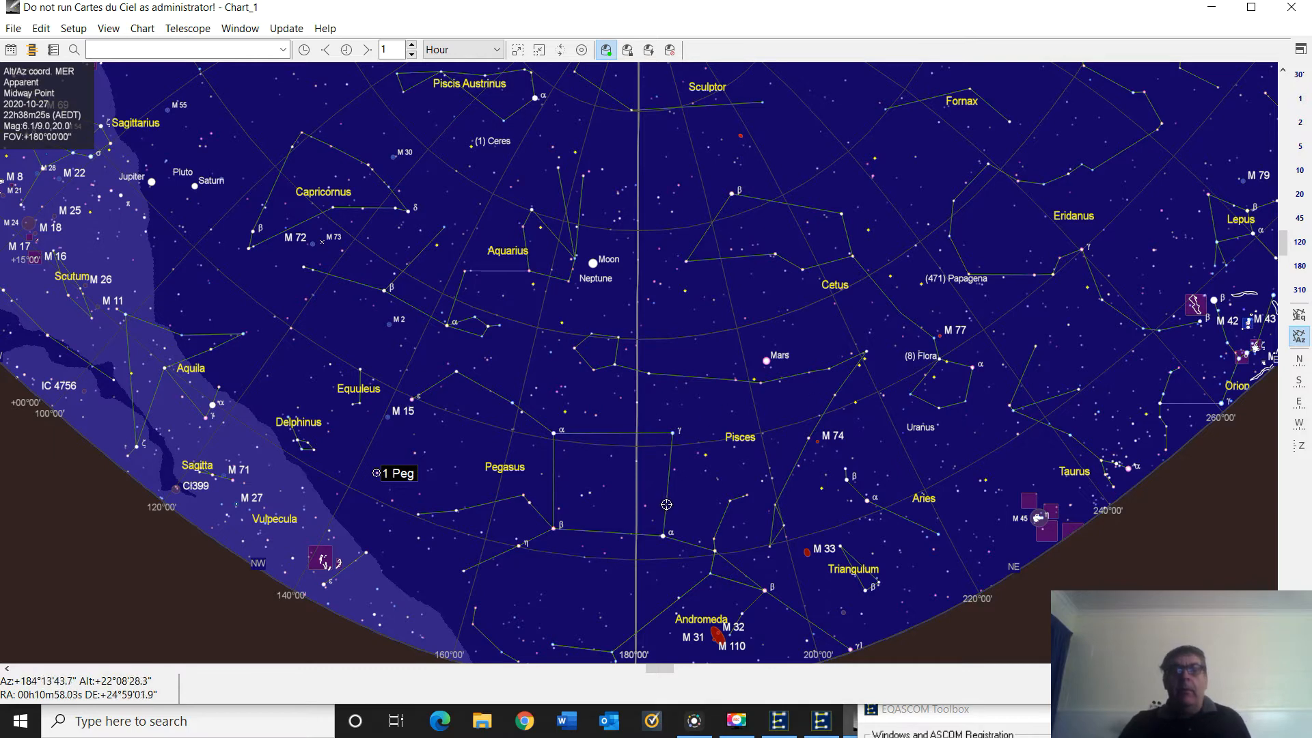
drag(675, 267, 703, 96)
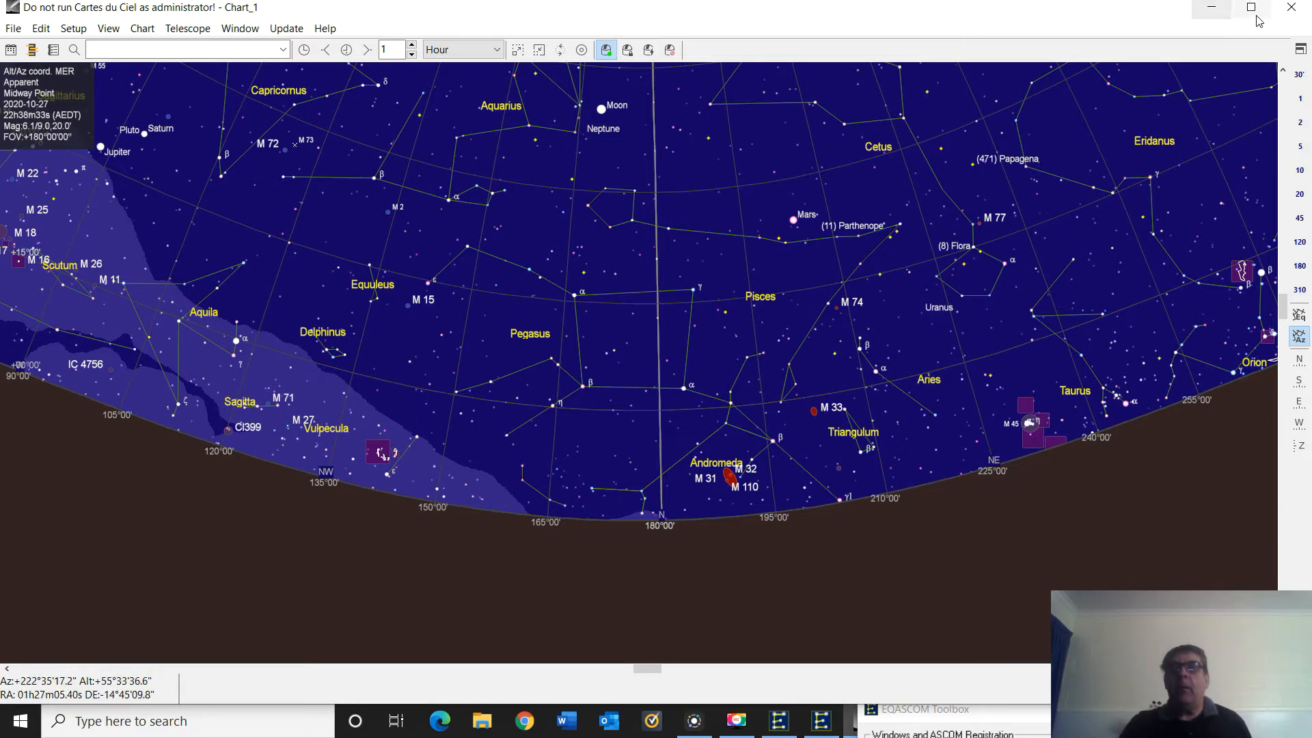
click(1296, 13)
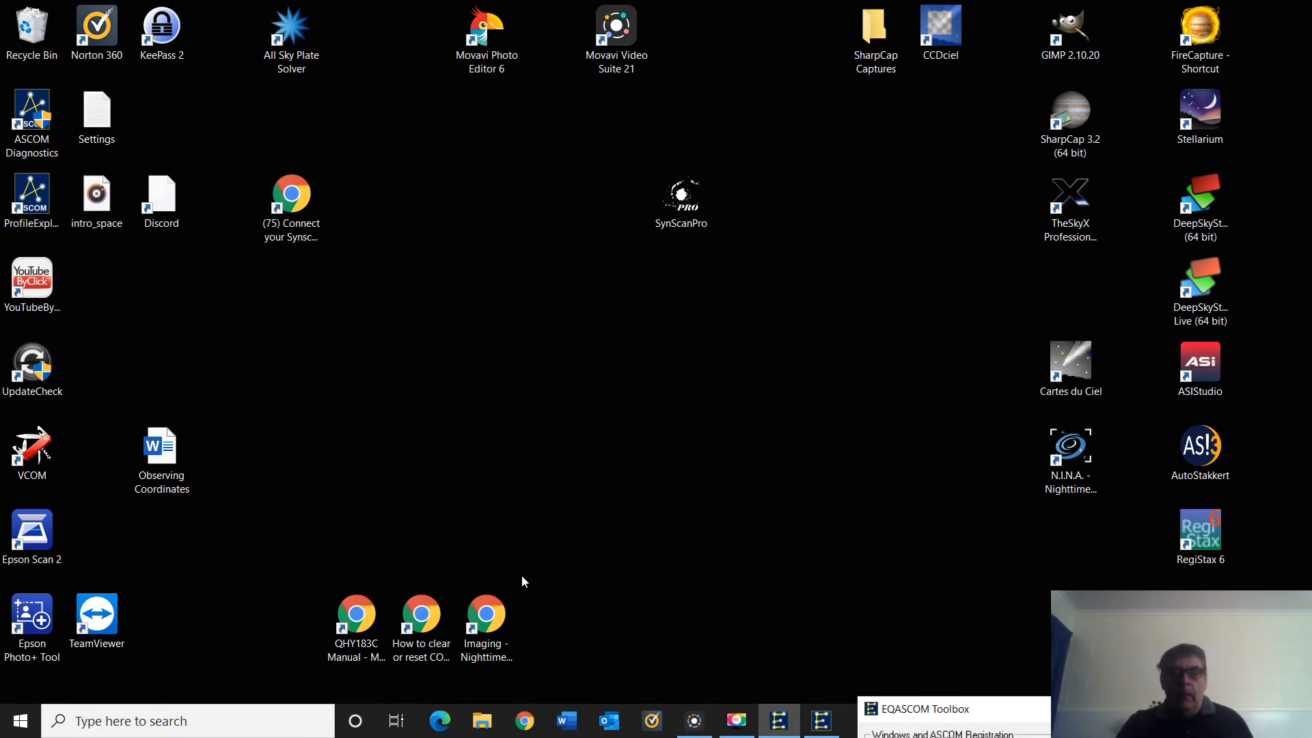
Launch Stellarium from the installed programs with administrator rights and allow it to run.
click(20, 721)
scroll(186, 534, down, 12)
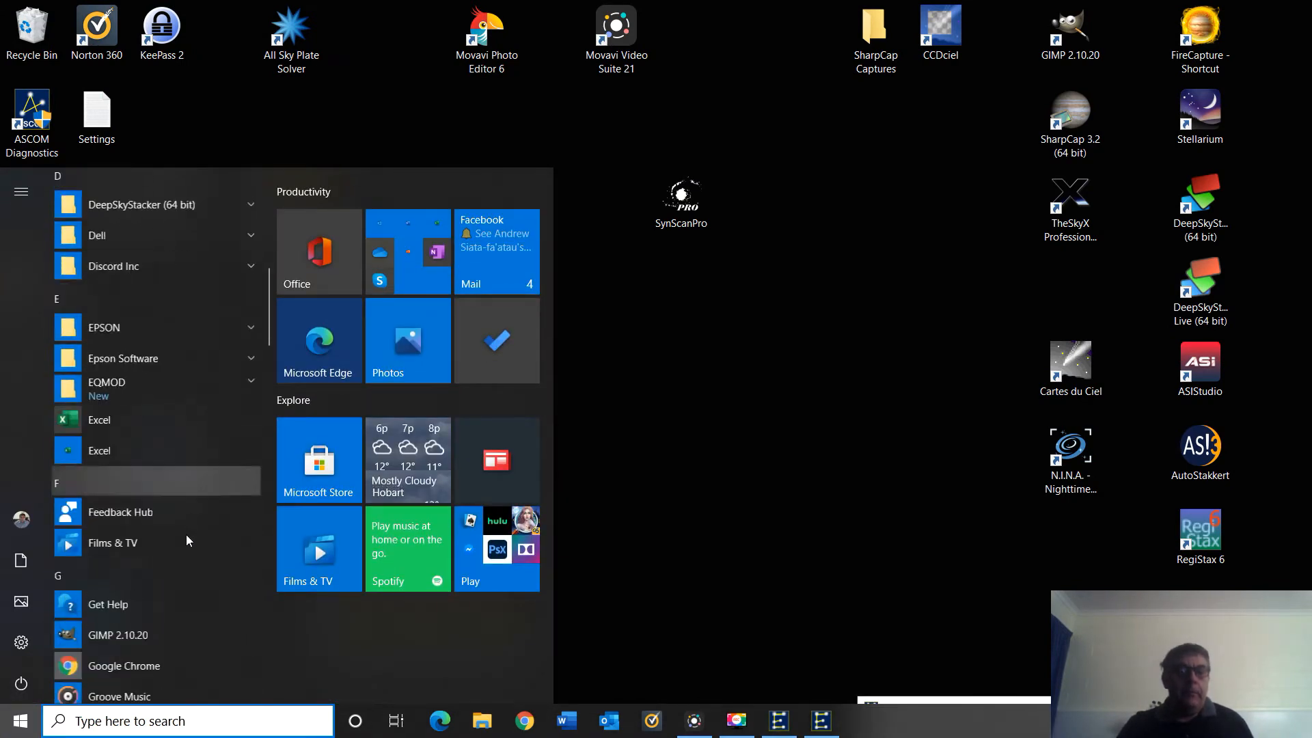
scroll(191, 543, down, 10)
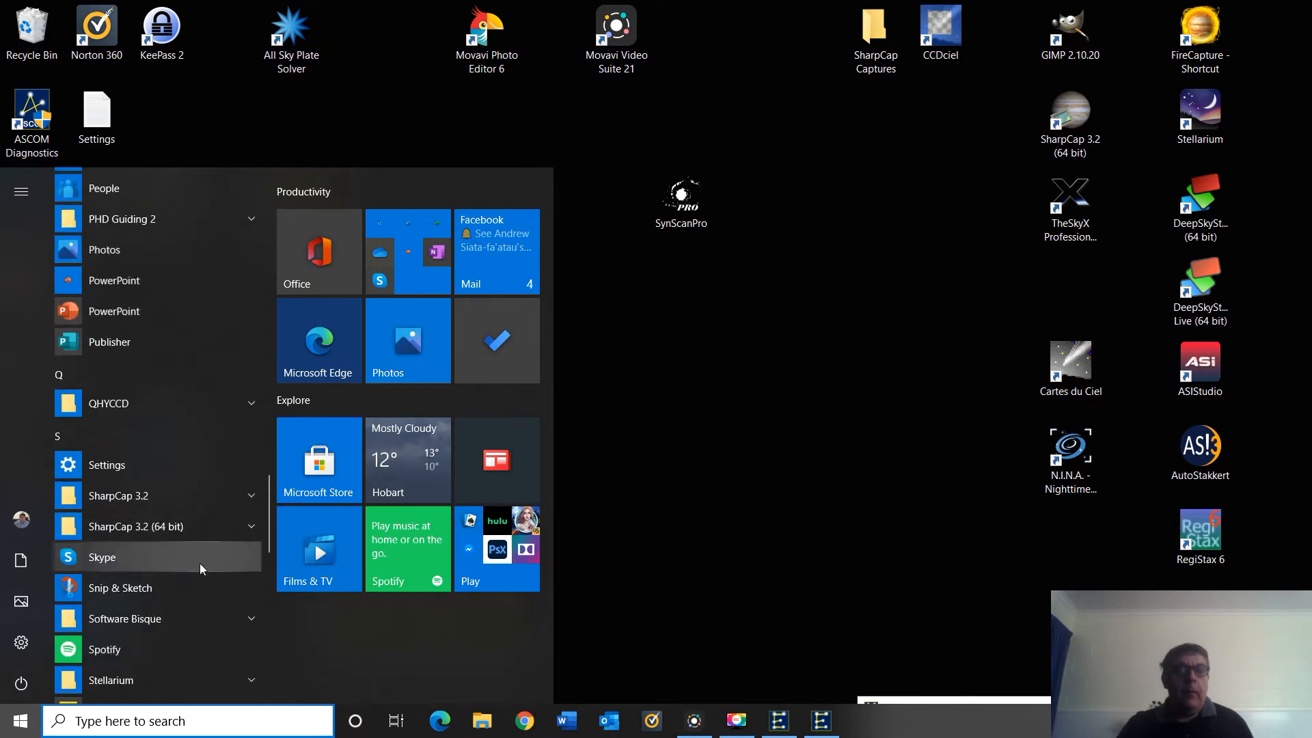
scroll(207, 600, down, 1)
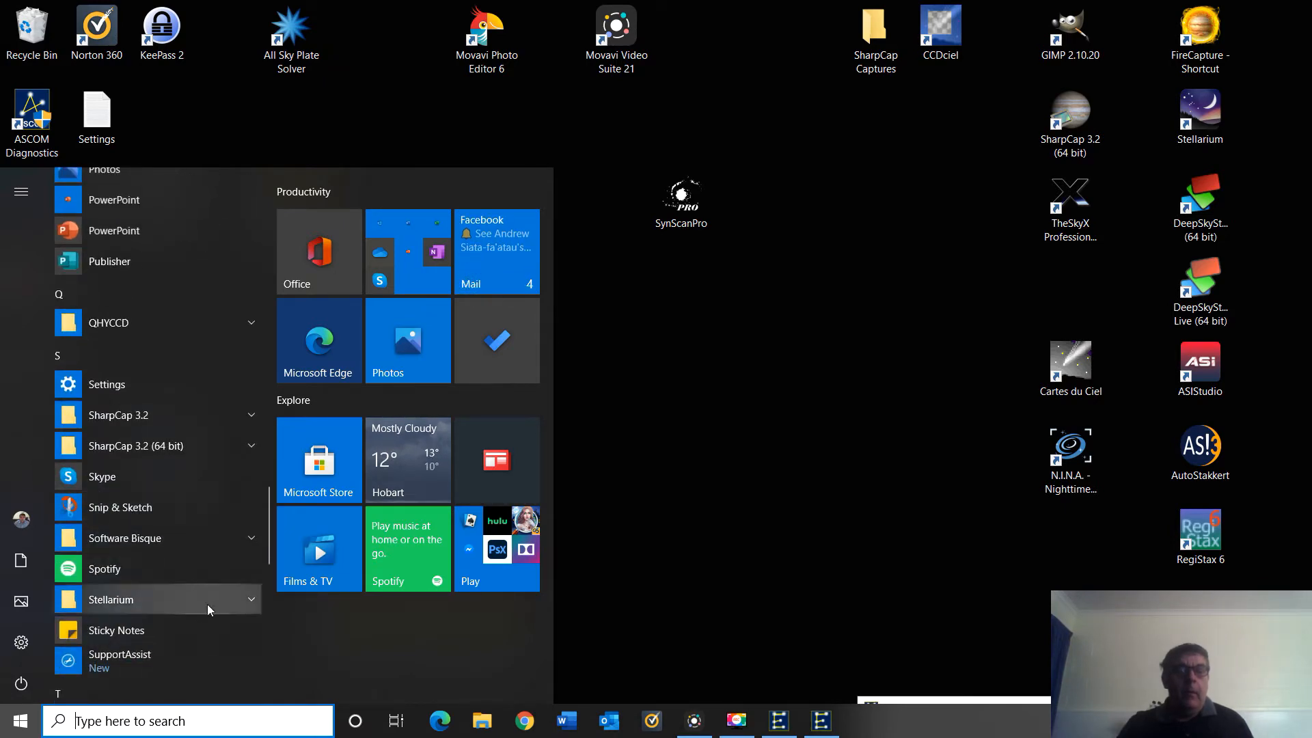
click(234, 596)
scroll(207, 544, down, 4)
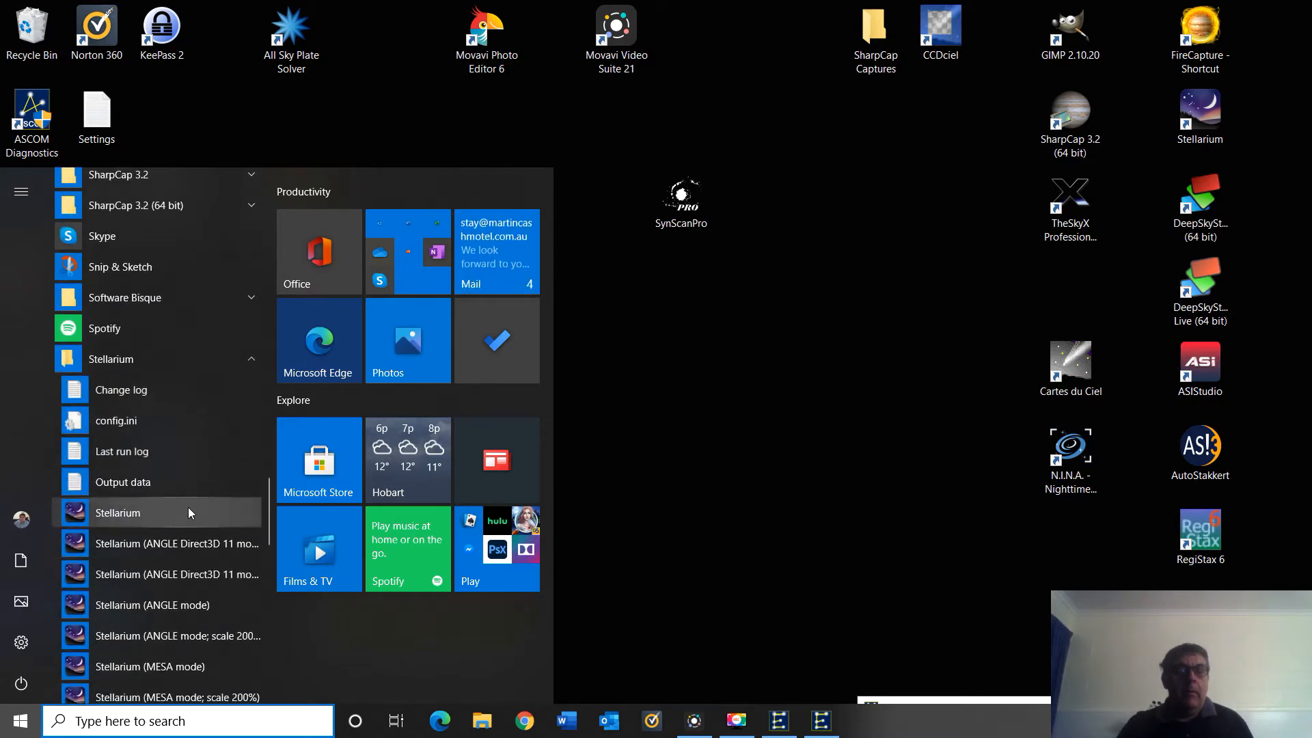
right_click(187, 511)
mouse_move(280, 550)
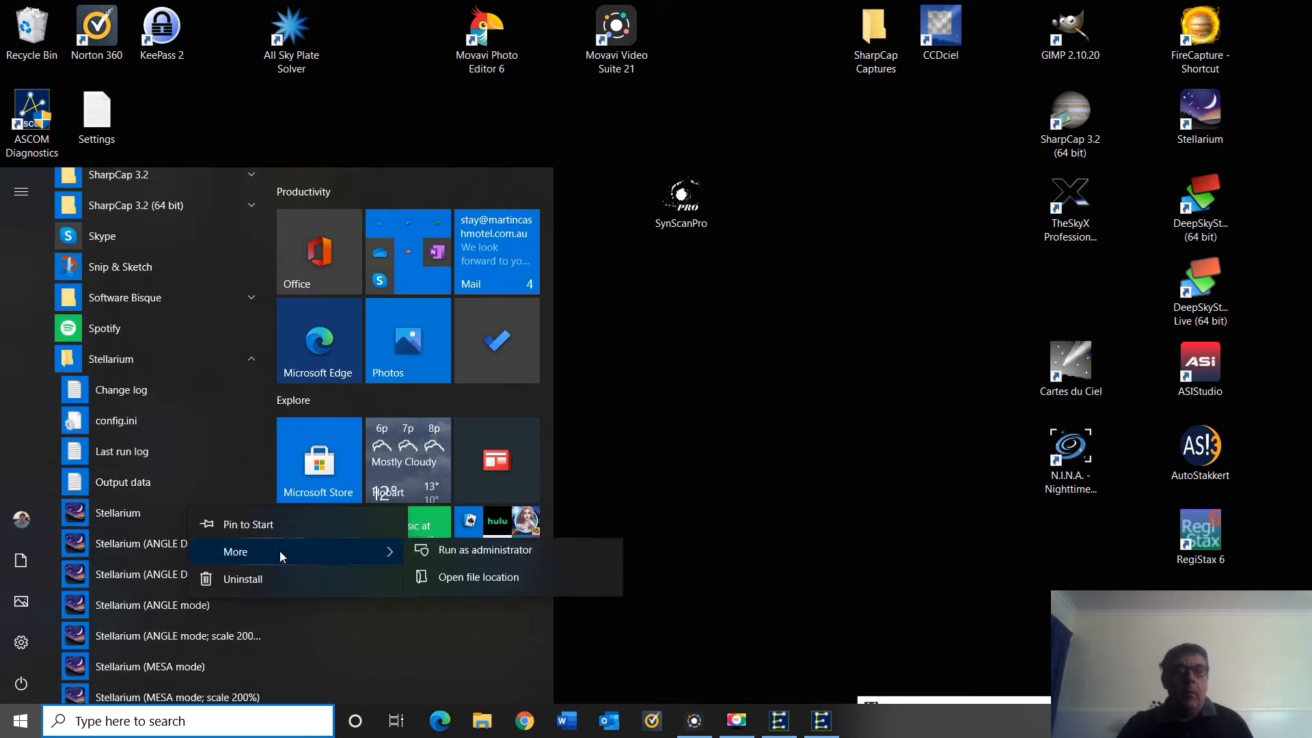
click(461, 582)
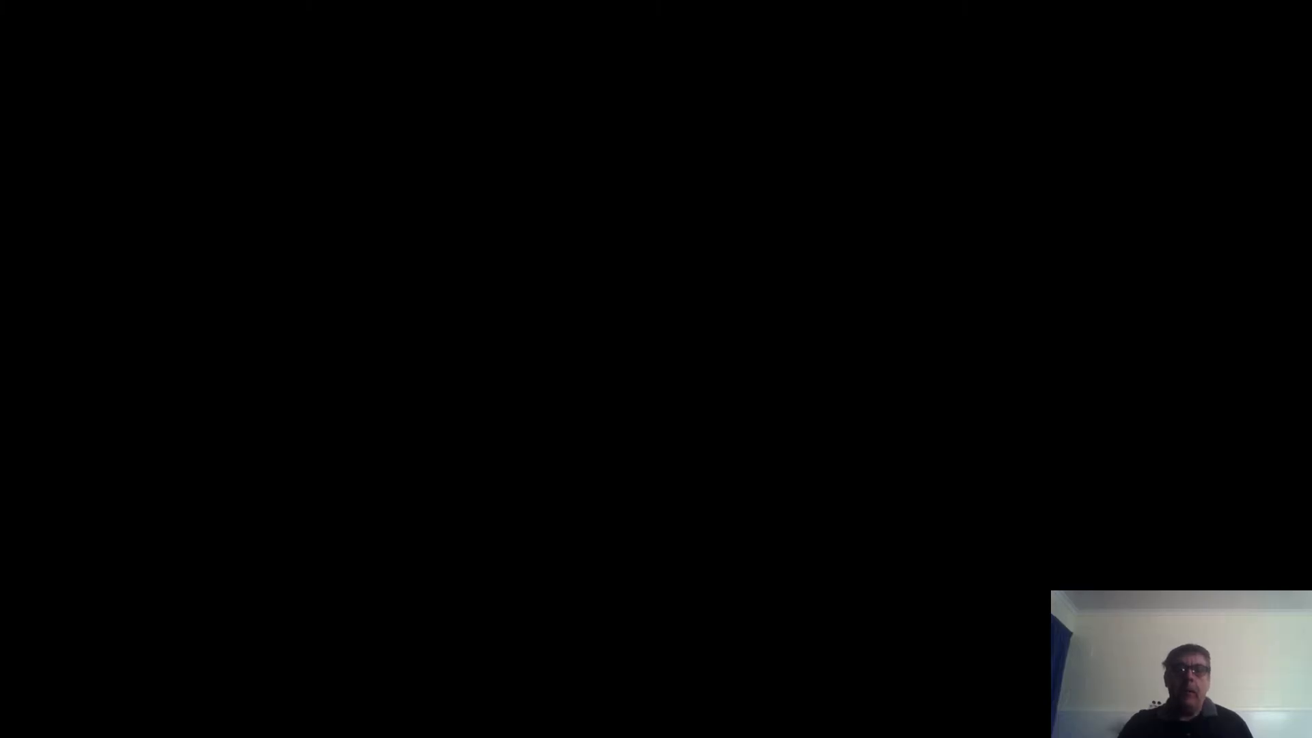
click(564, 481)
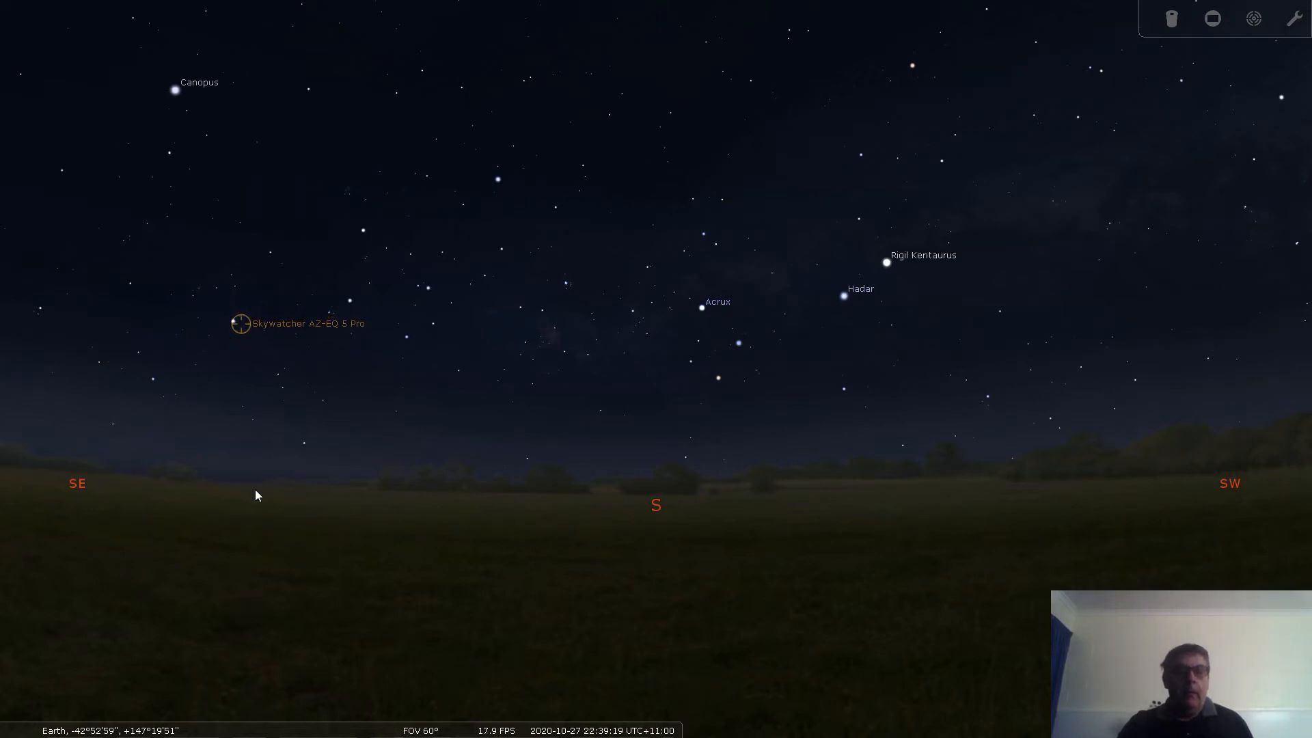
Slew the Skywatcher AZ-EQ 5 Pro to Canopus, using the selected star's coordinates as the target.
mouse_move(124, 734)
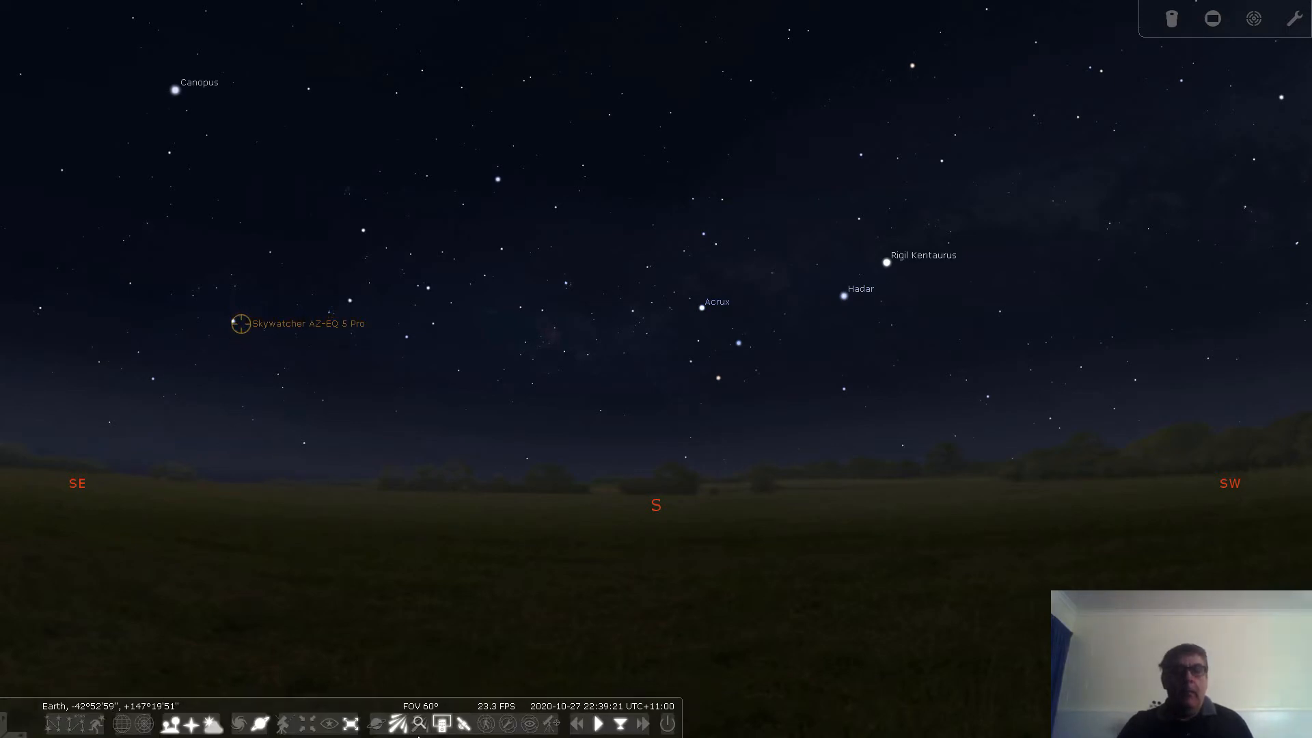
click(552, 724)
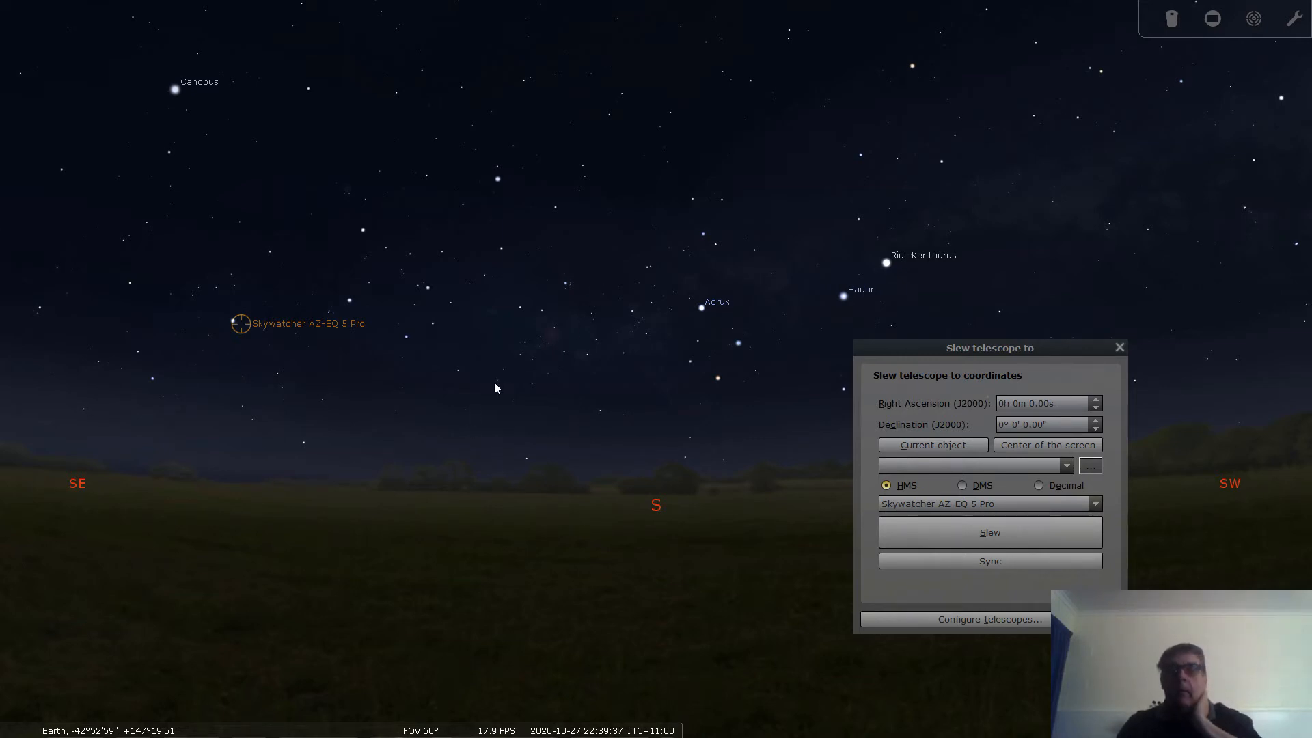
click(175, 91)
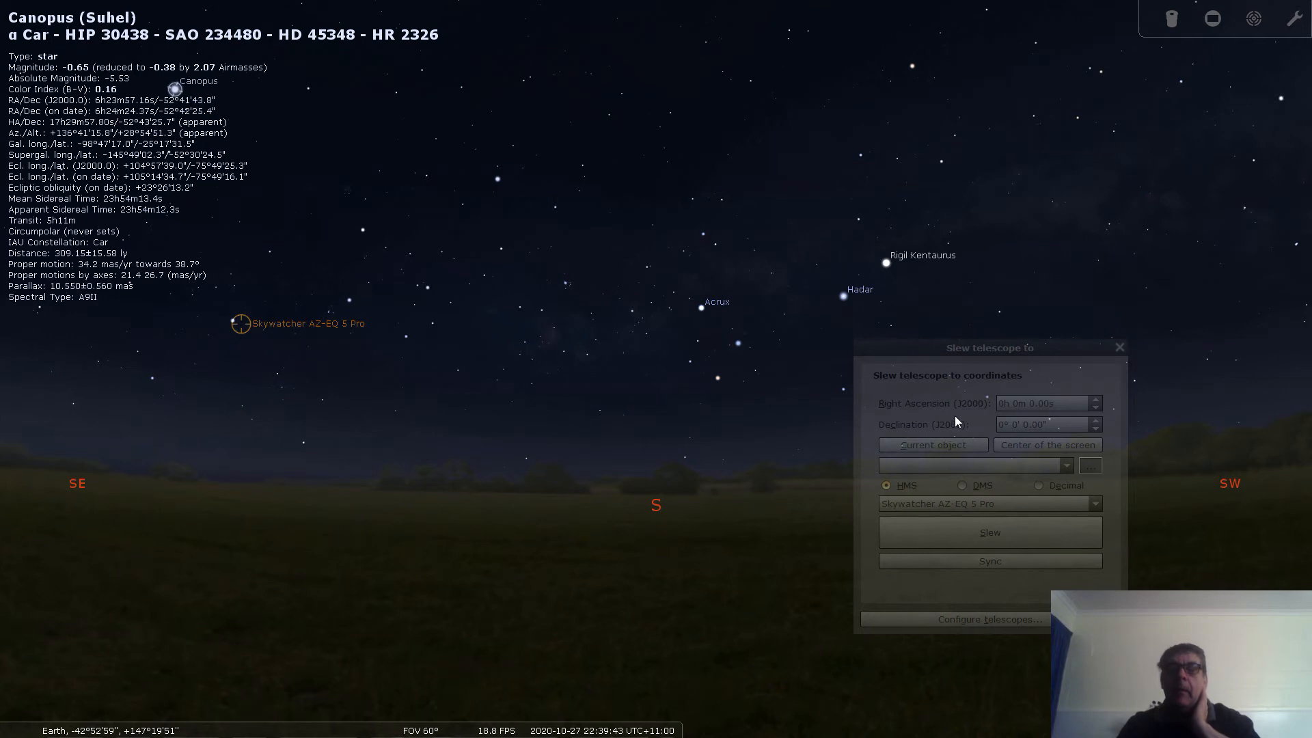
click(1092, 386)
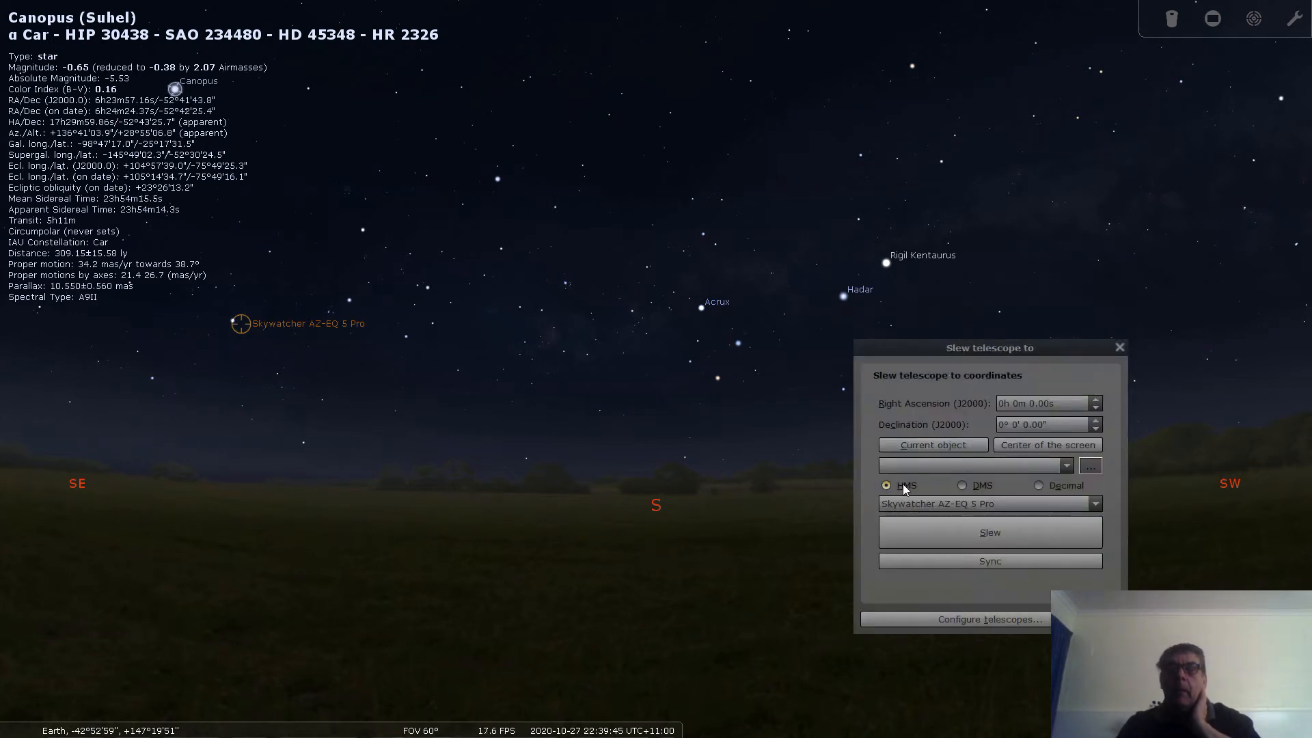
click(926, 445)
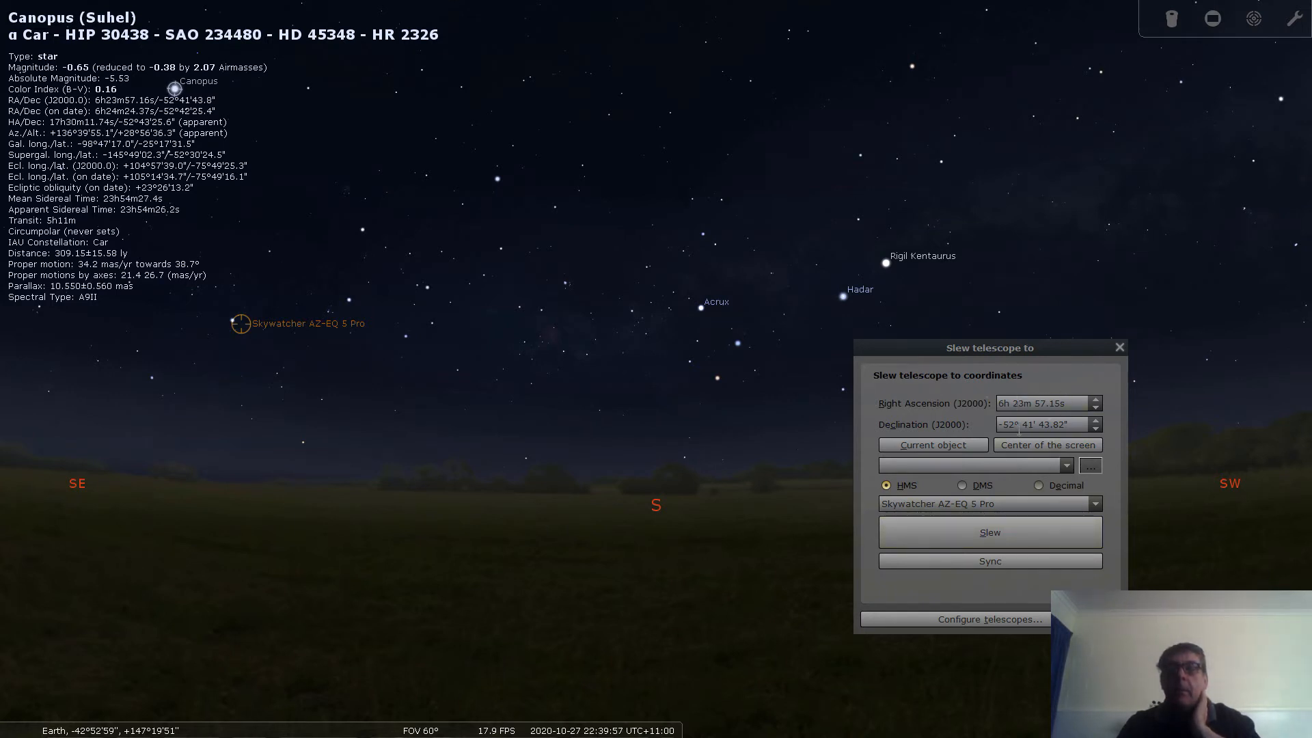
click(986, 539)
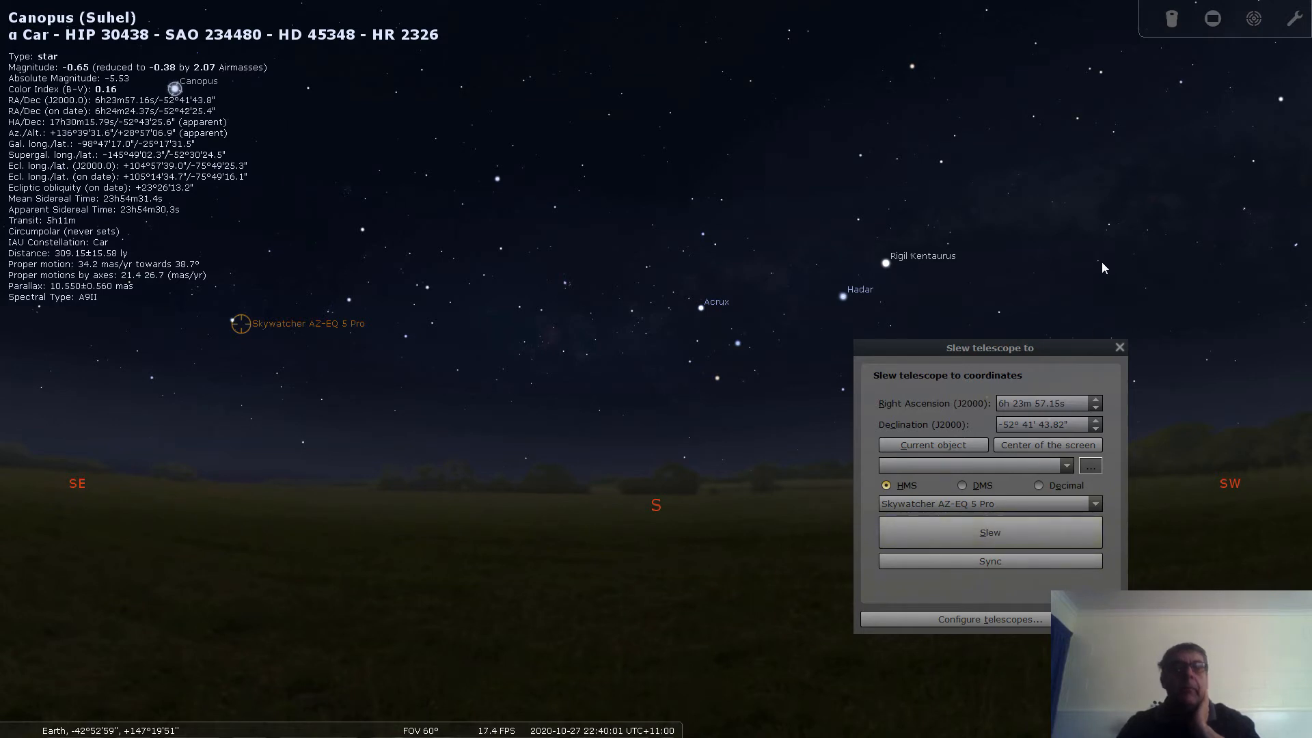
click(552, 290)
click(397, 414)
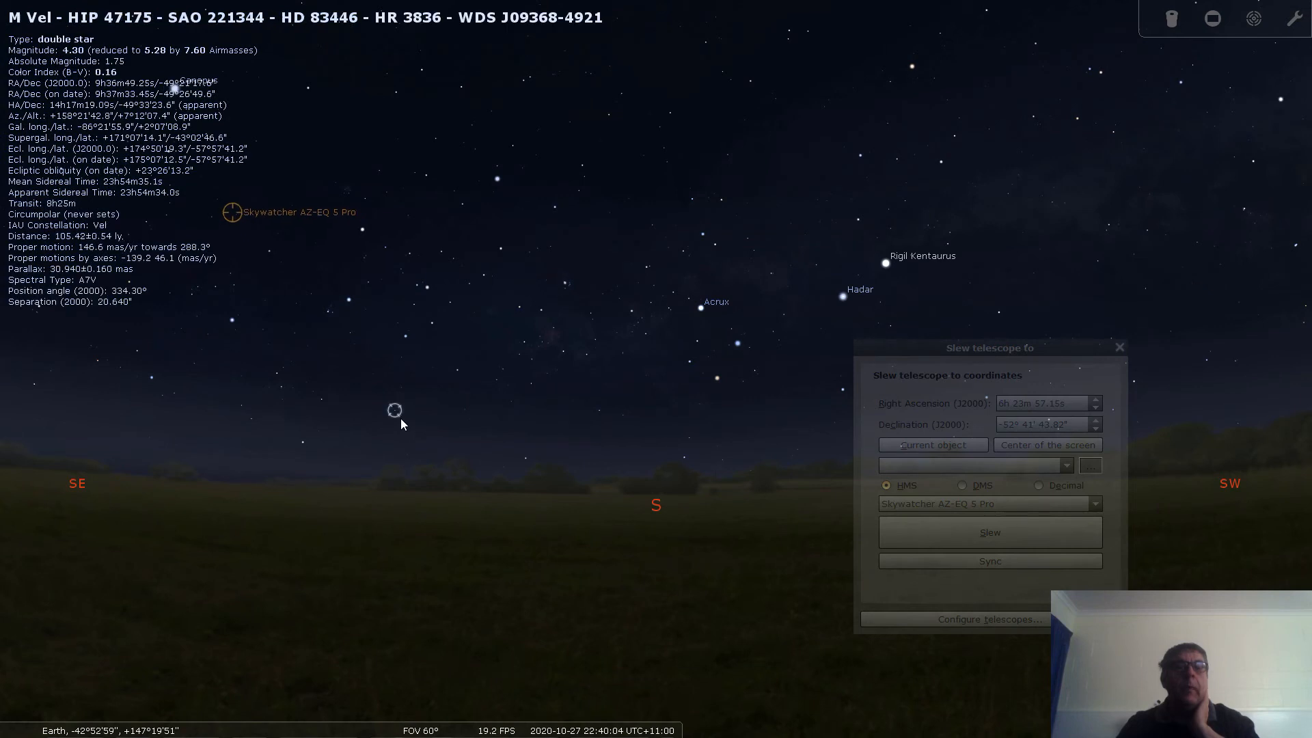
click(230, 399)
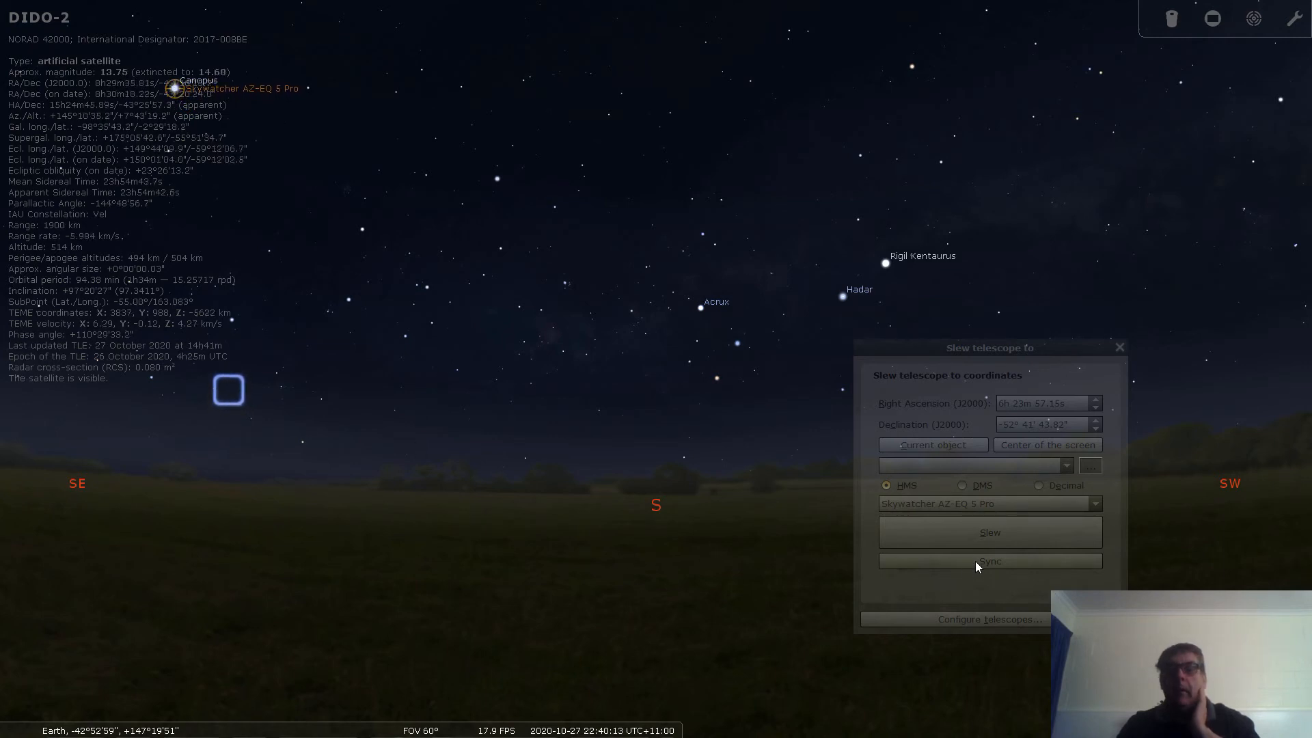
click(981, 577)
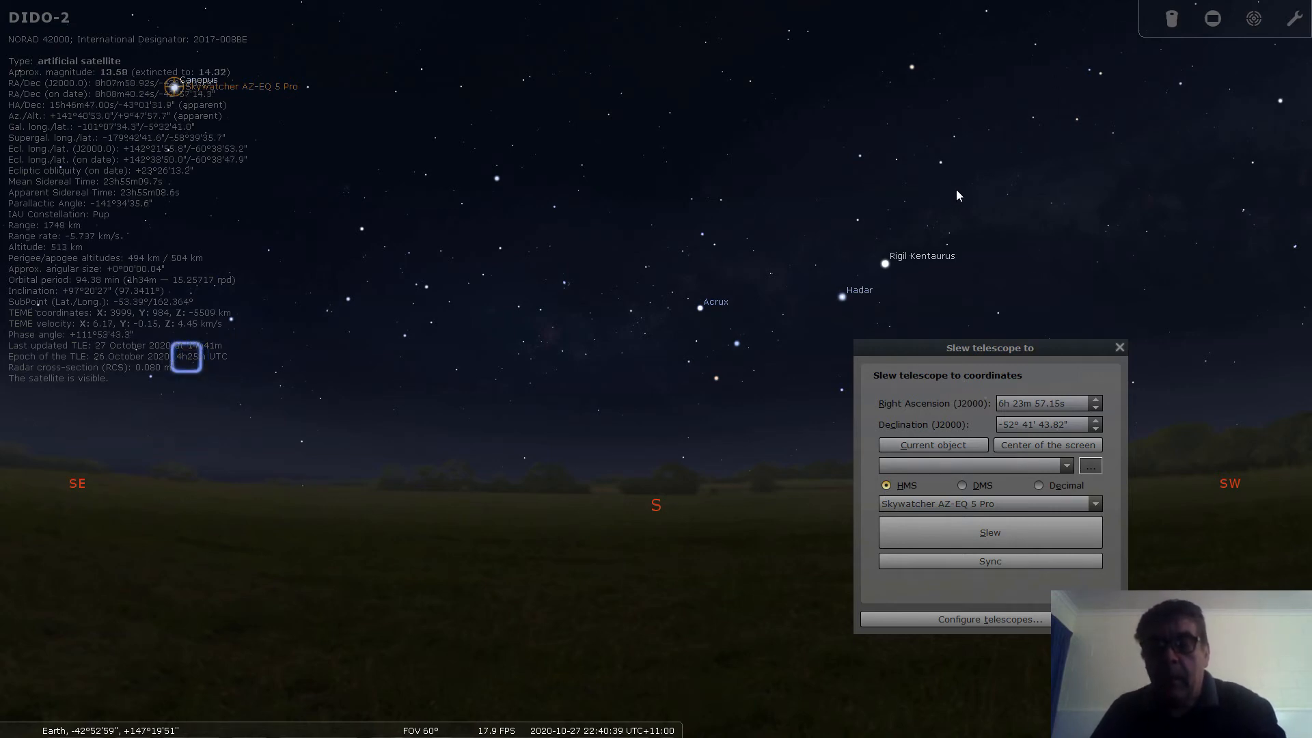
Take Stellarium out of full-screen mode and minimize its window.
key(F11)
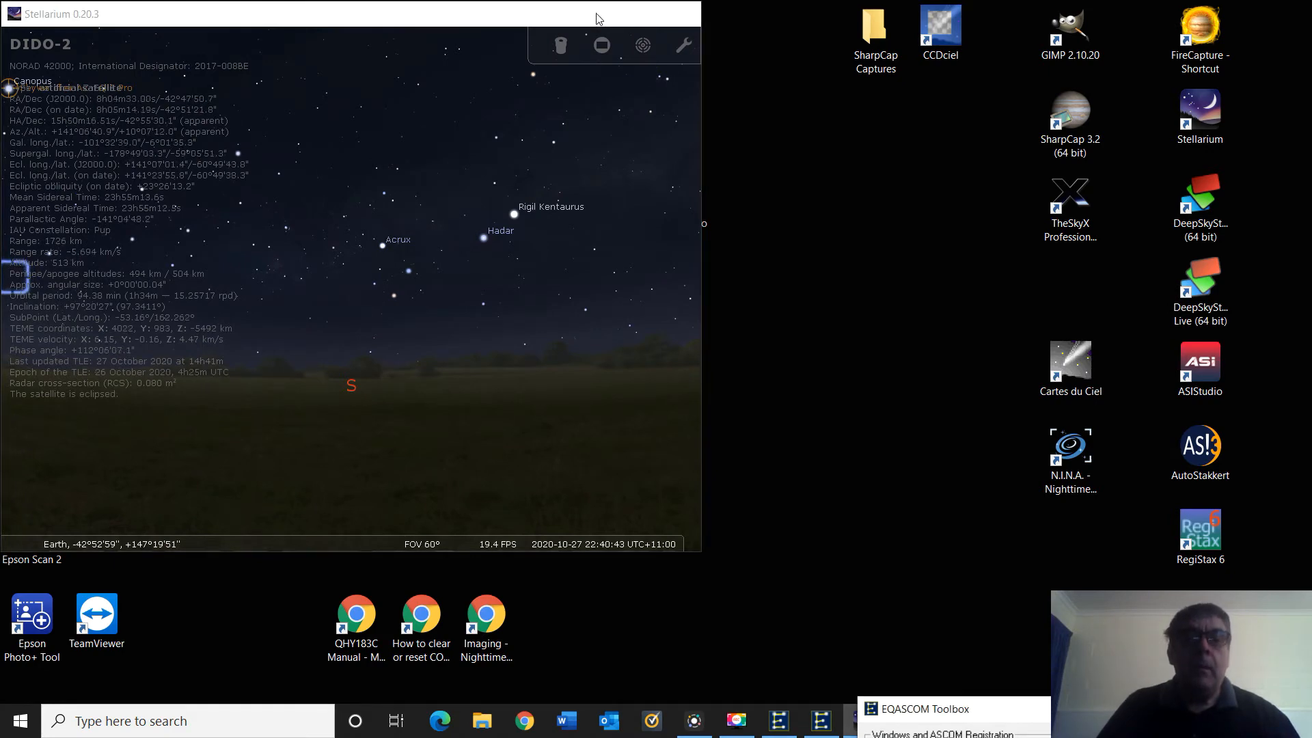
click(599, 16)
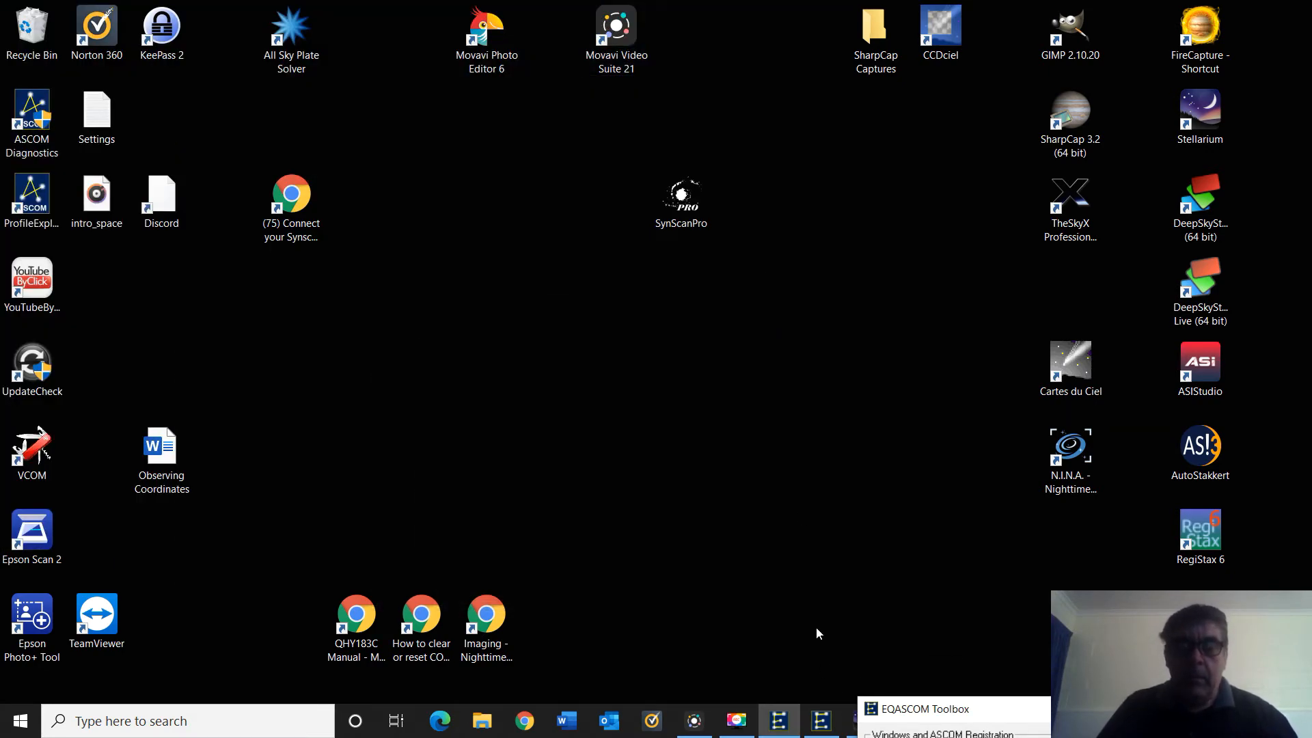
Launch PHD Guiding 2 from the installed programs with administrator rights and allow it to run.
click(21, 720)
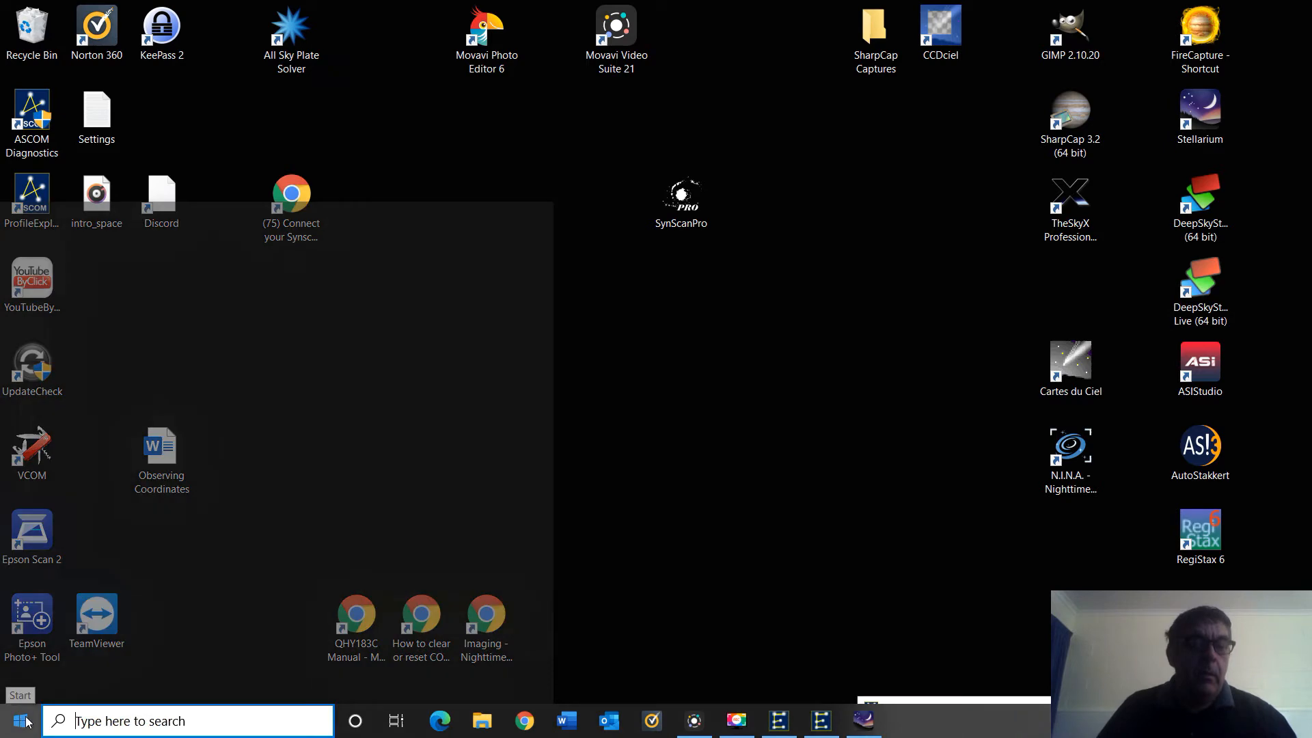
scroll(170, 410, down, 12)
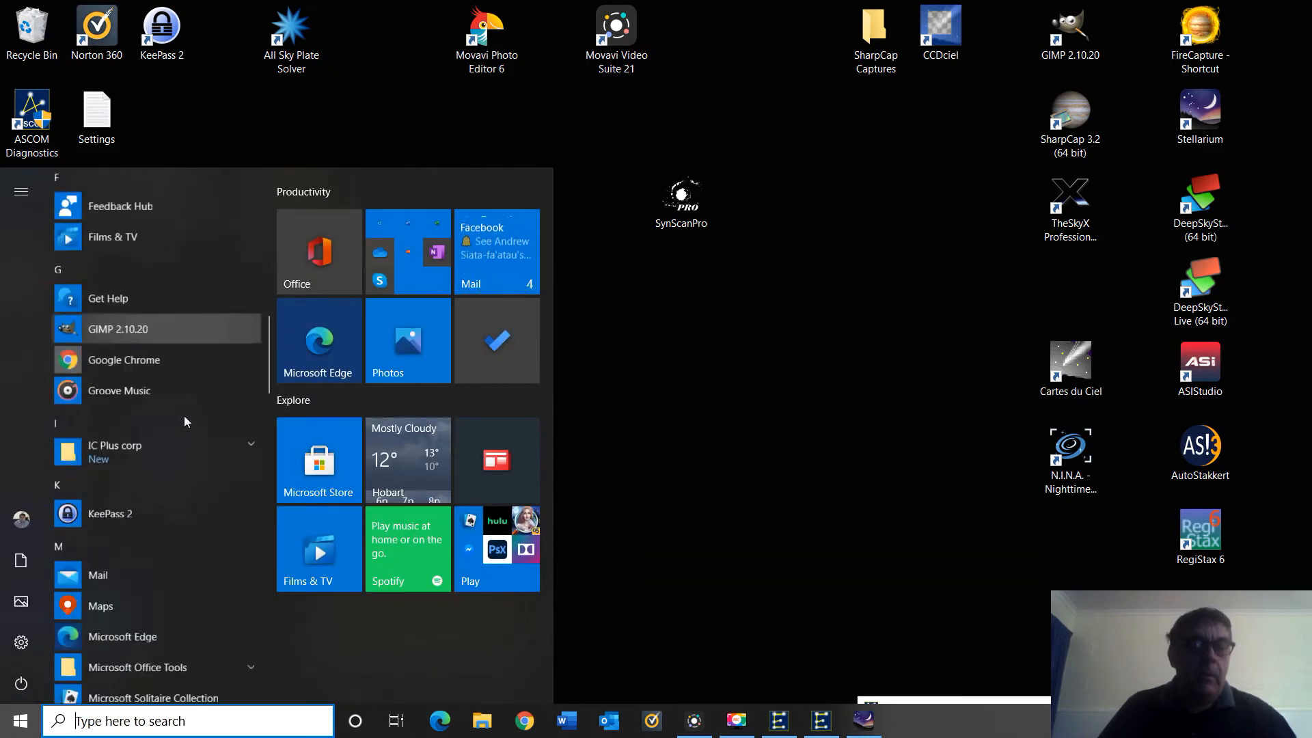
scroll(198, 410, down, 10)
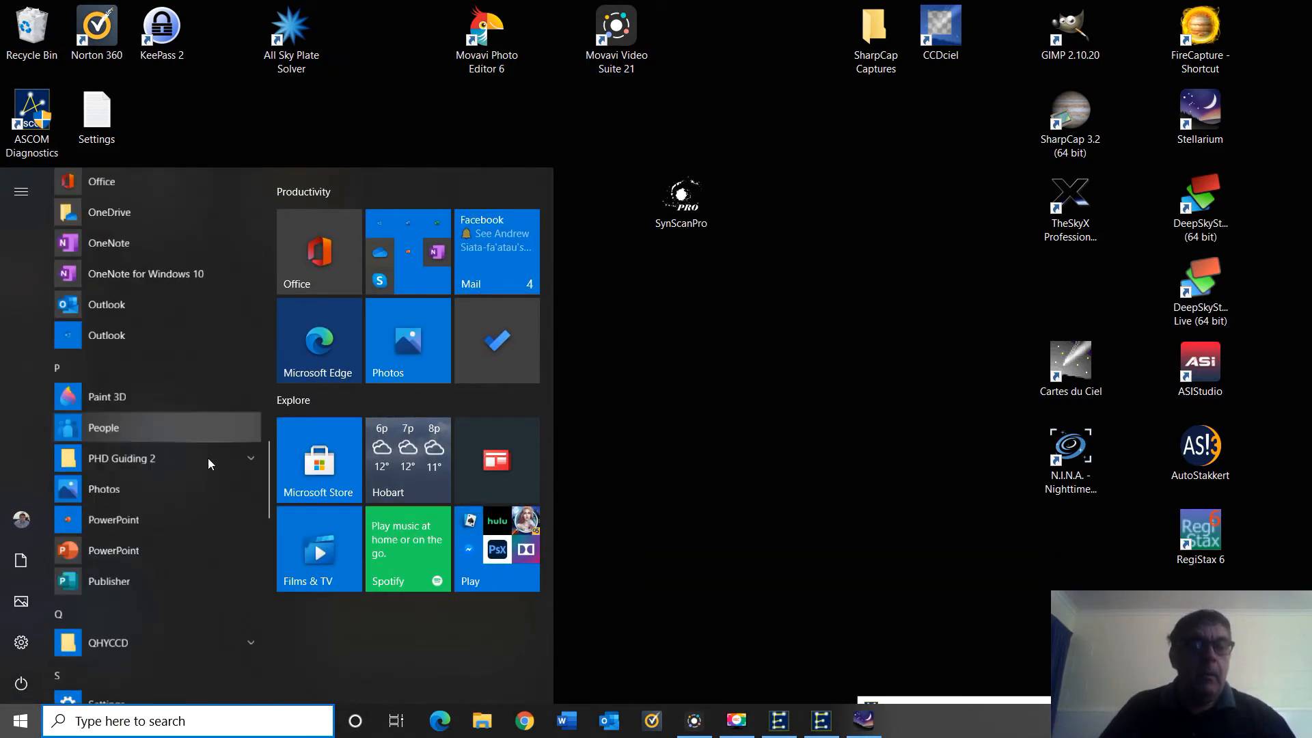
scroll(196, 464, up, 5)
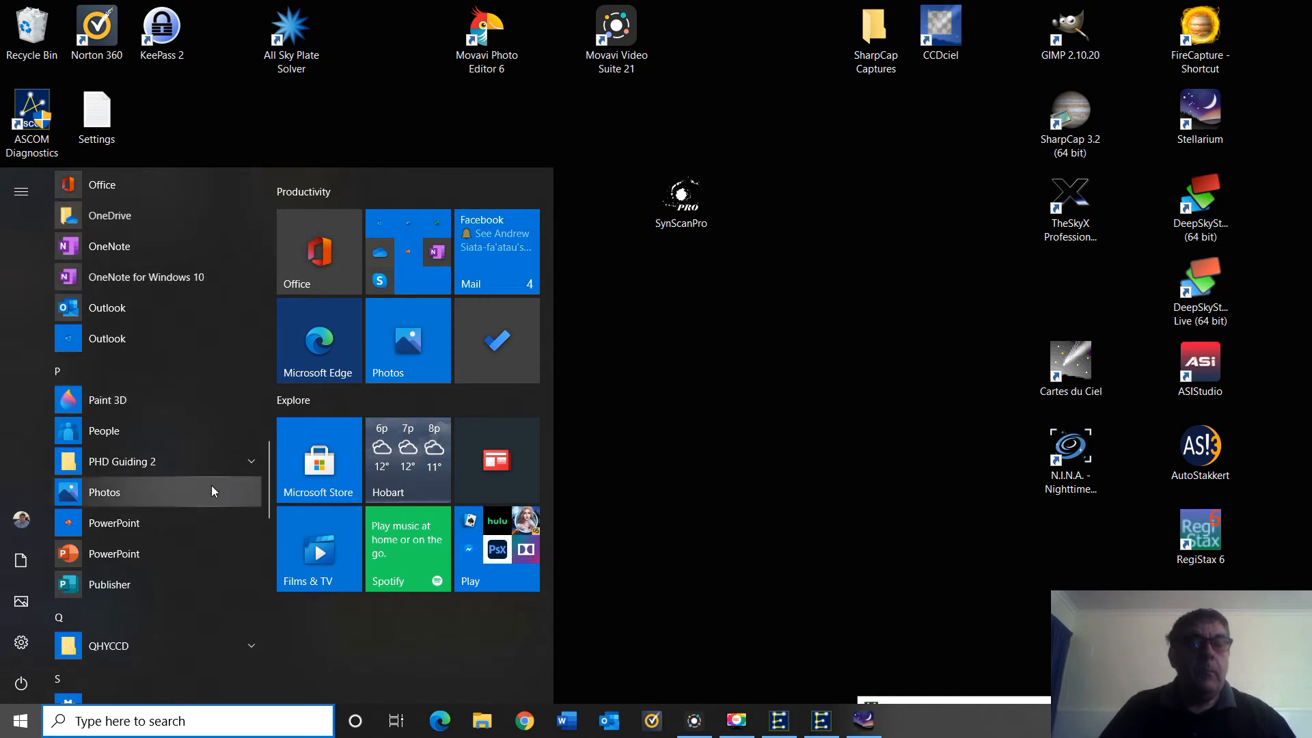
click(242, 467)
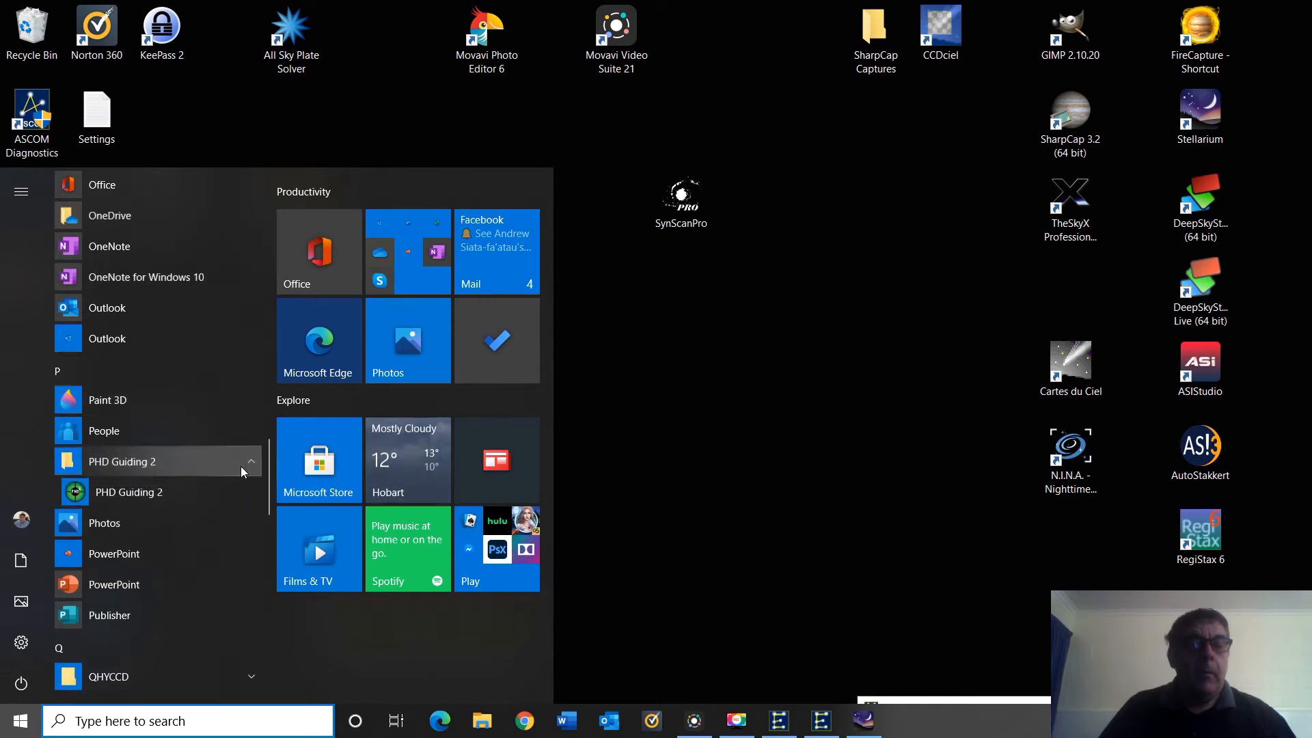
right_click(166, 495)
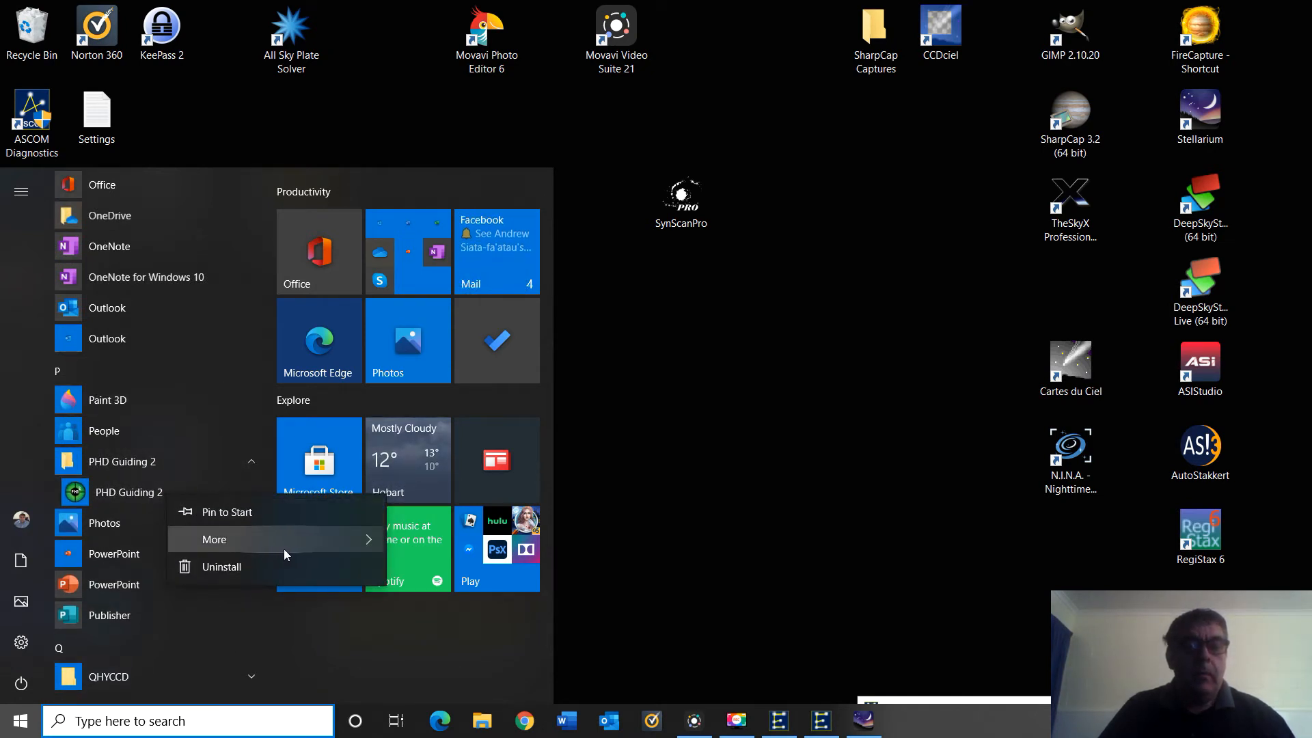
mouse_move(280, 546)
click(458, 568)
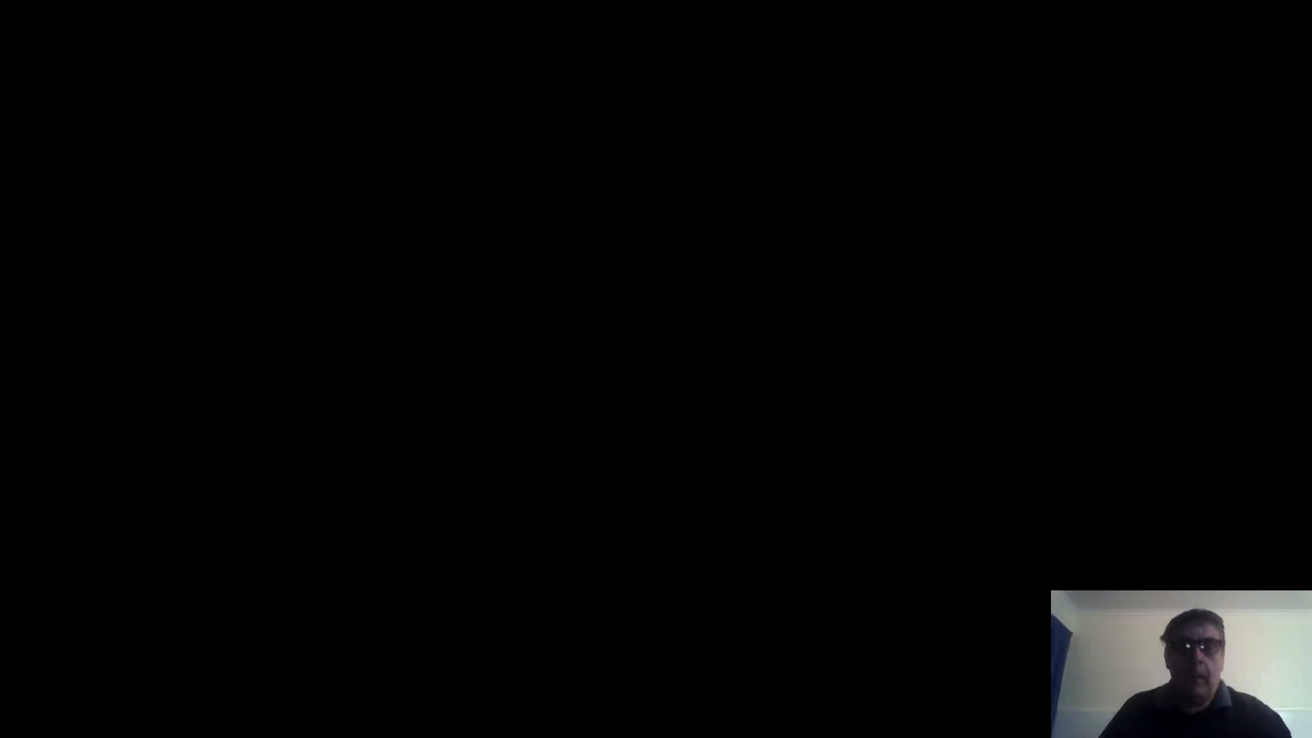
click(560, 474)
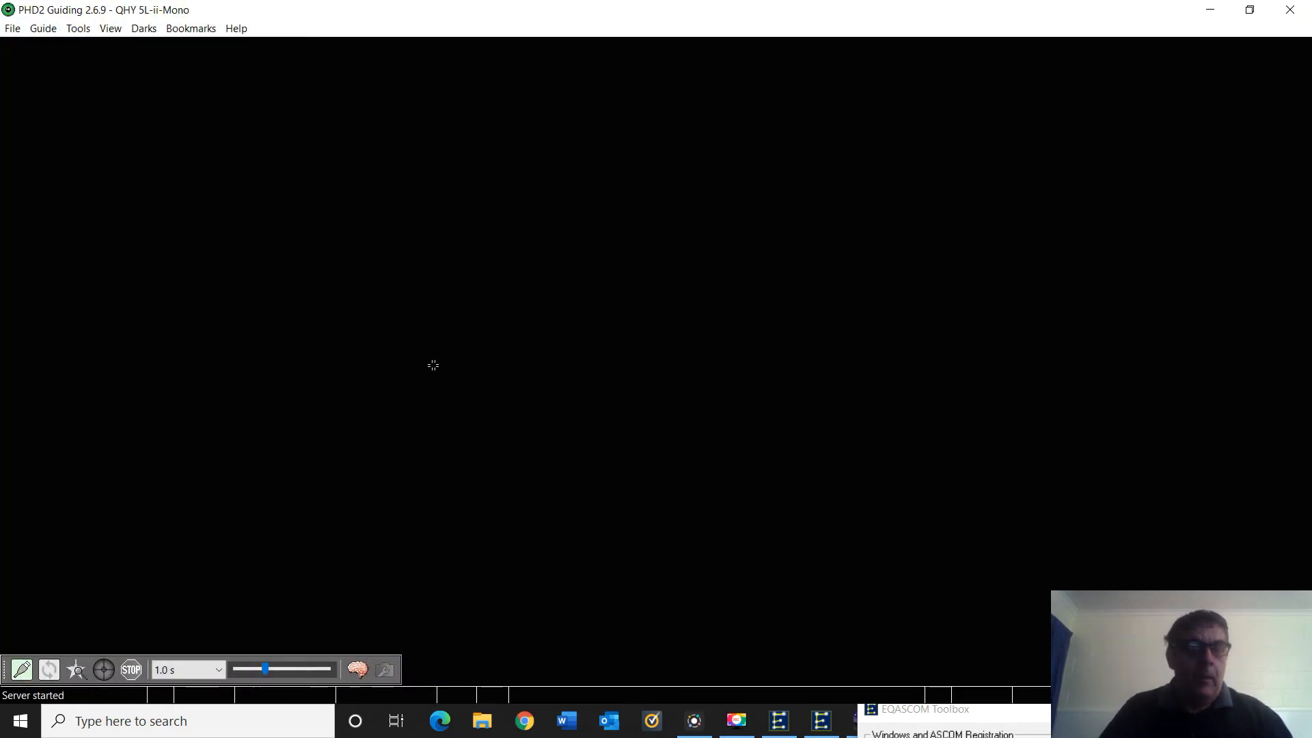
Connect PHD2 to the EQMOD HEQ5/6 (ASCOM) mount, close the equipment dialog and minimize PHD2.
click(21, 670)
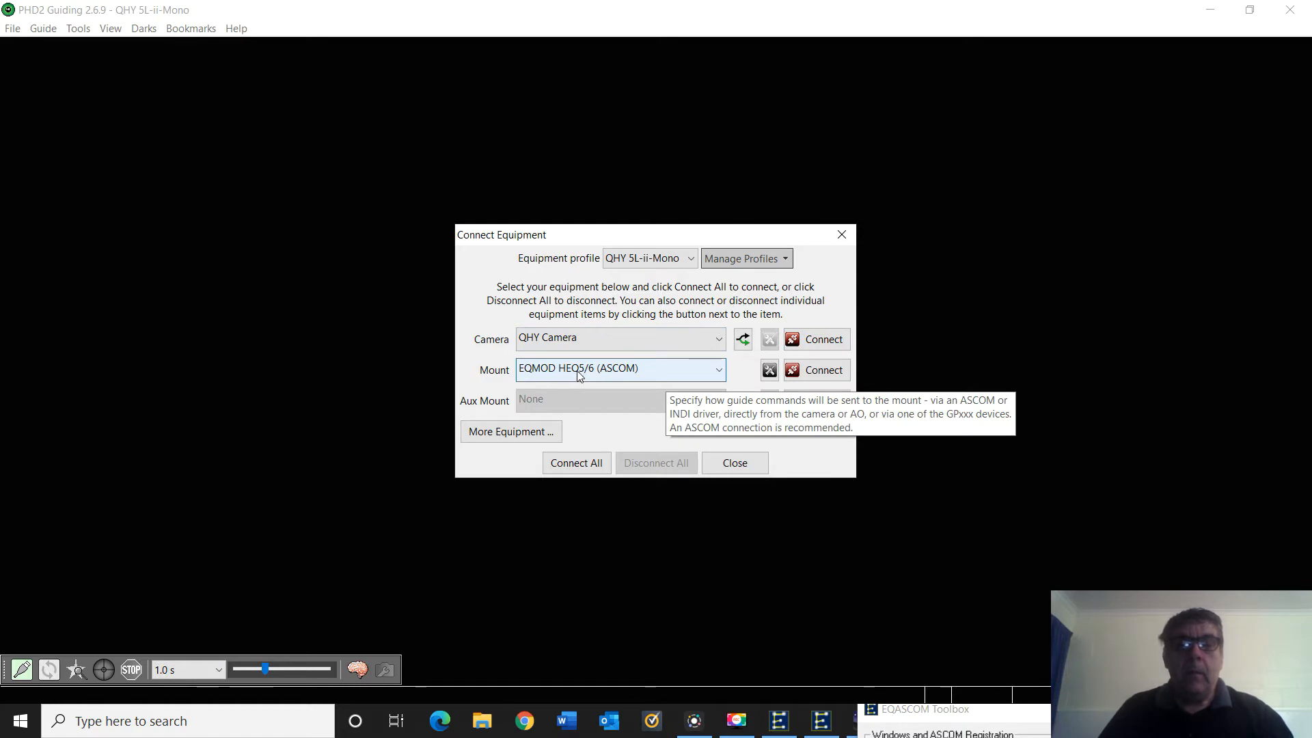
click(823, 371)
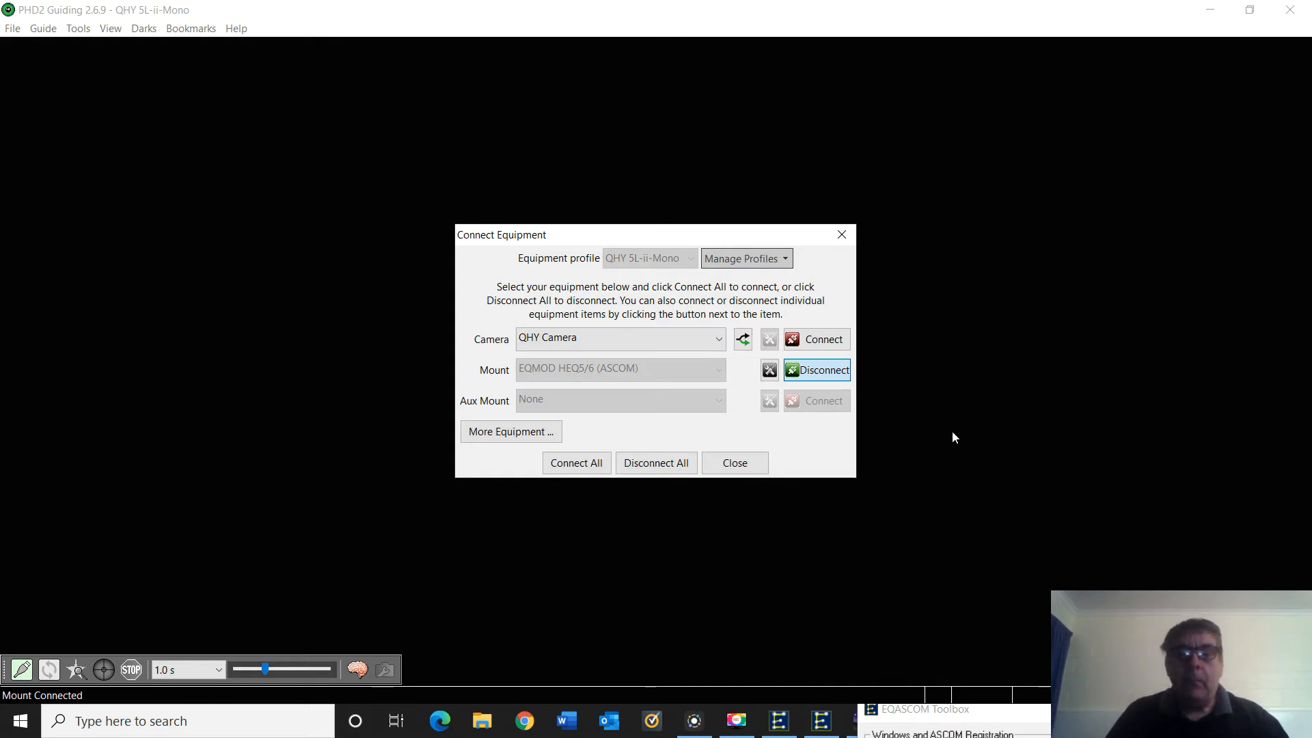
click(735, 465)
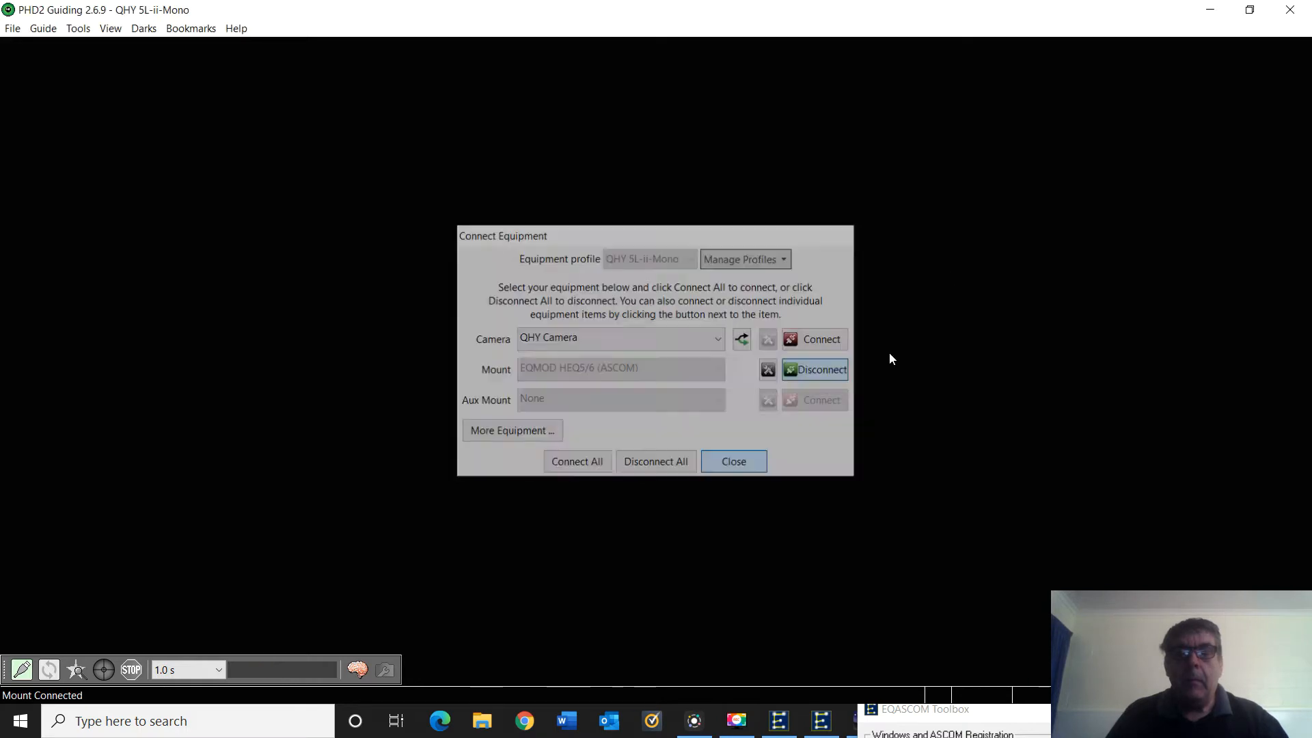
click(1212, 9)
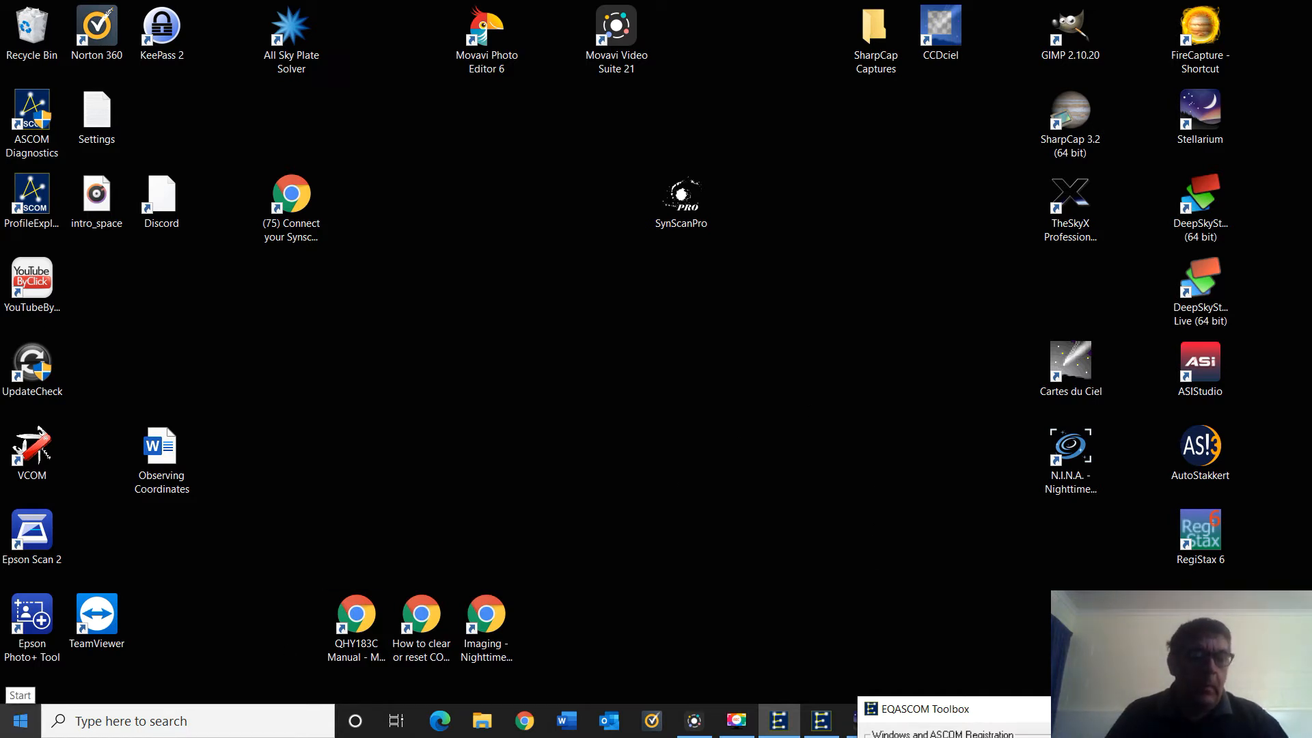
Launch N.I.N.A. from the installed programs with administrator rights and allow it to run.
click(30, 721)
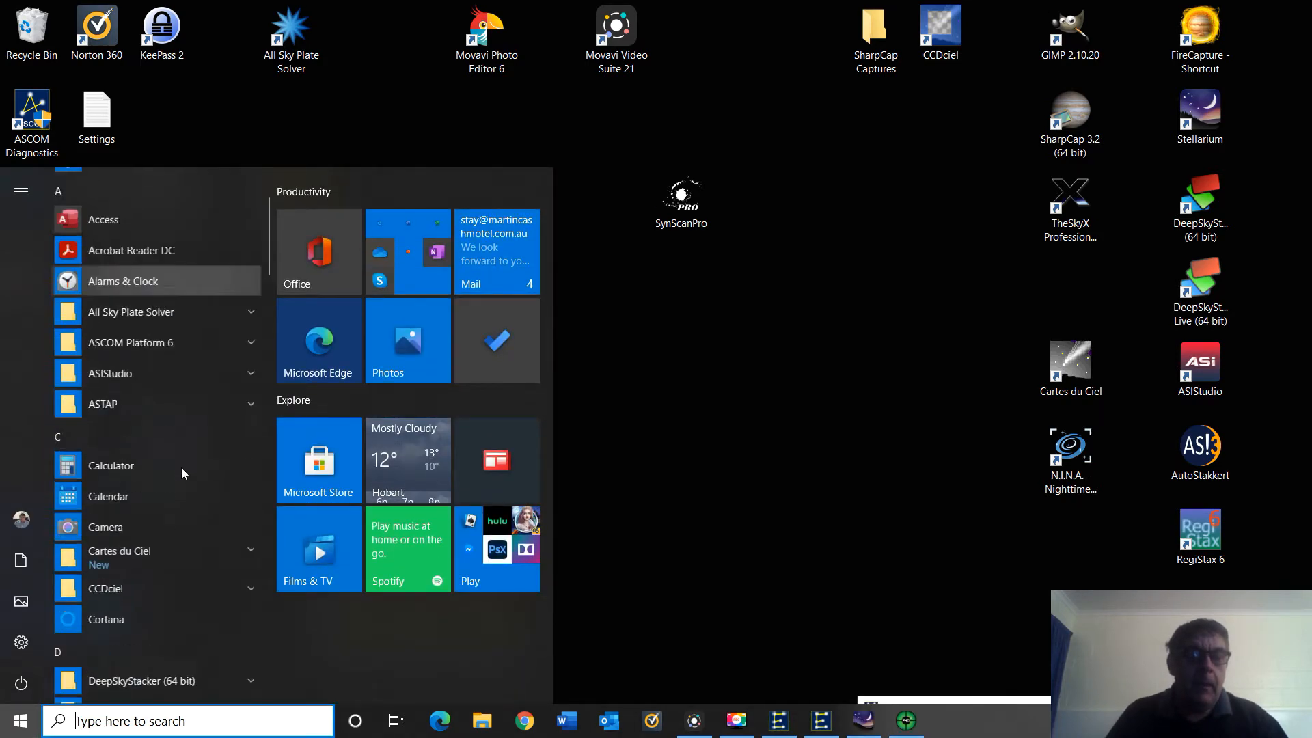
scroll(182, 471, down, 12)
scroll(204, 509, down, 4)
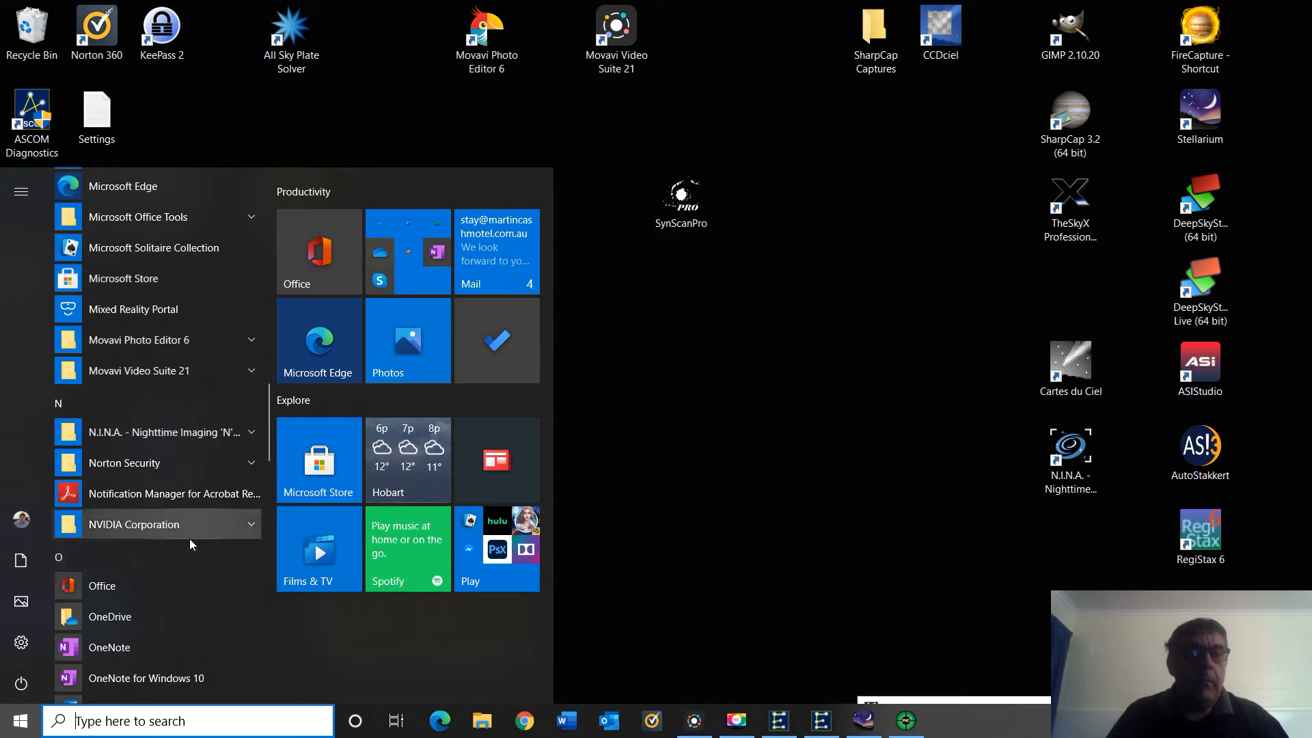
click(253, 432)
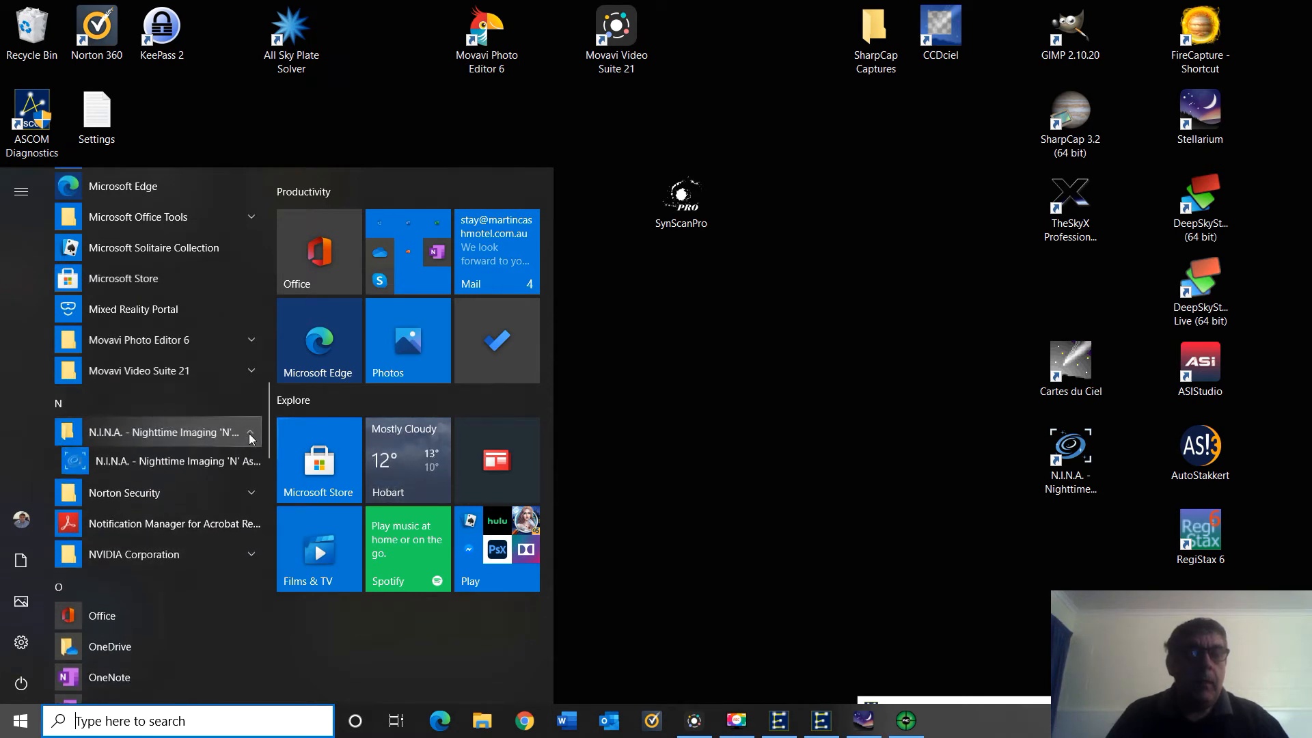
right_click(201, 461)
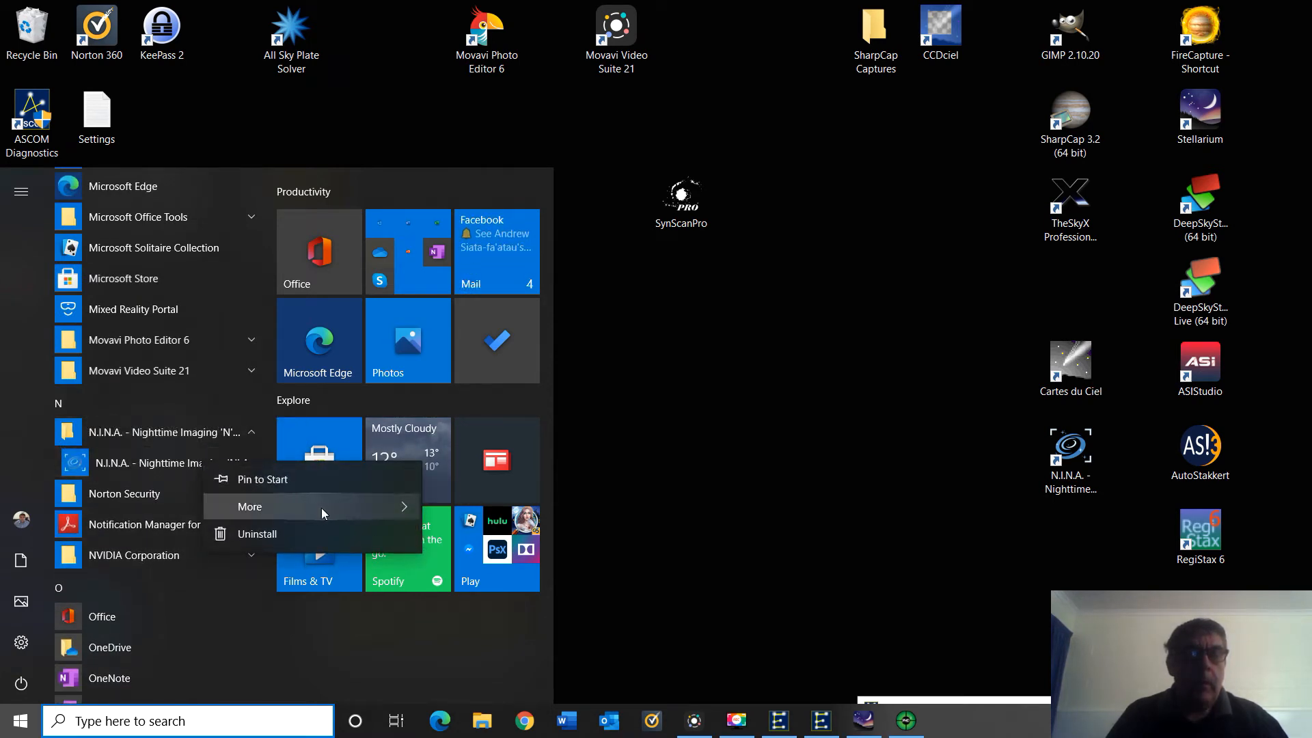
mouse_move(321, 507)
click(470, 540)
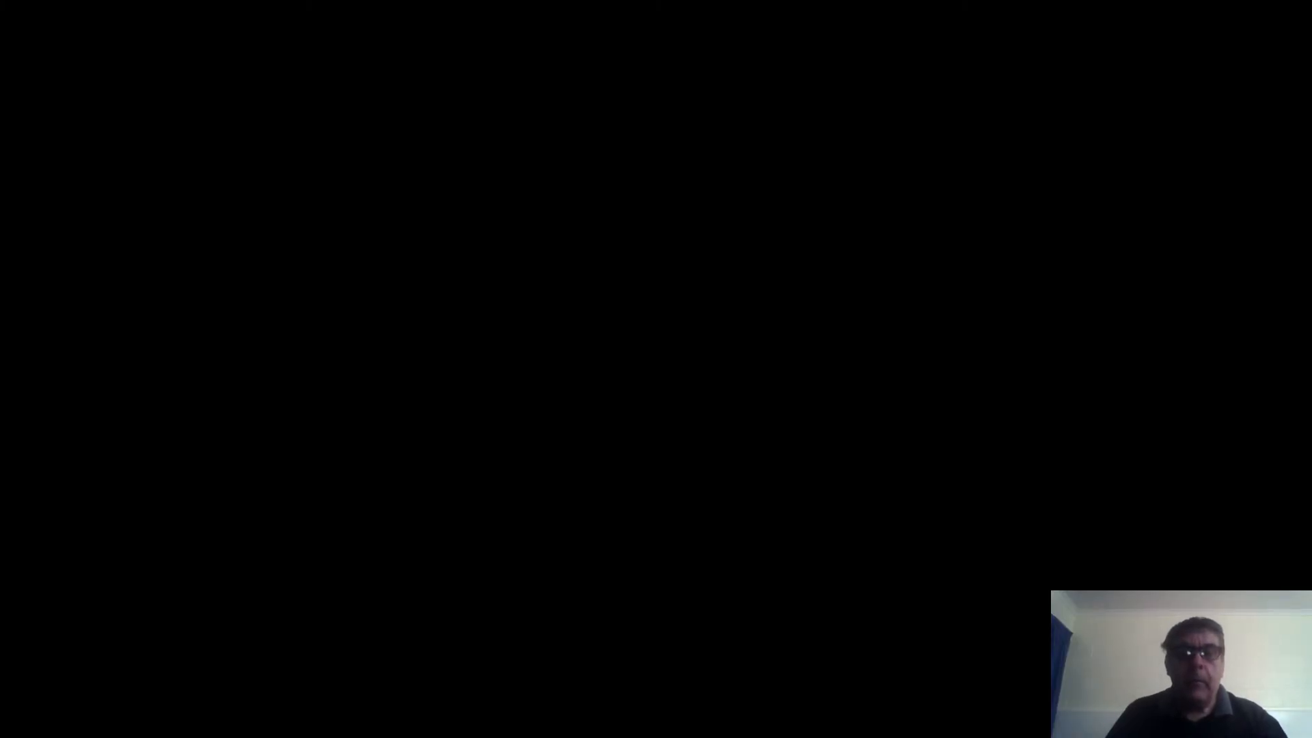
click(555, 477)
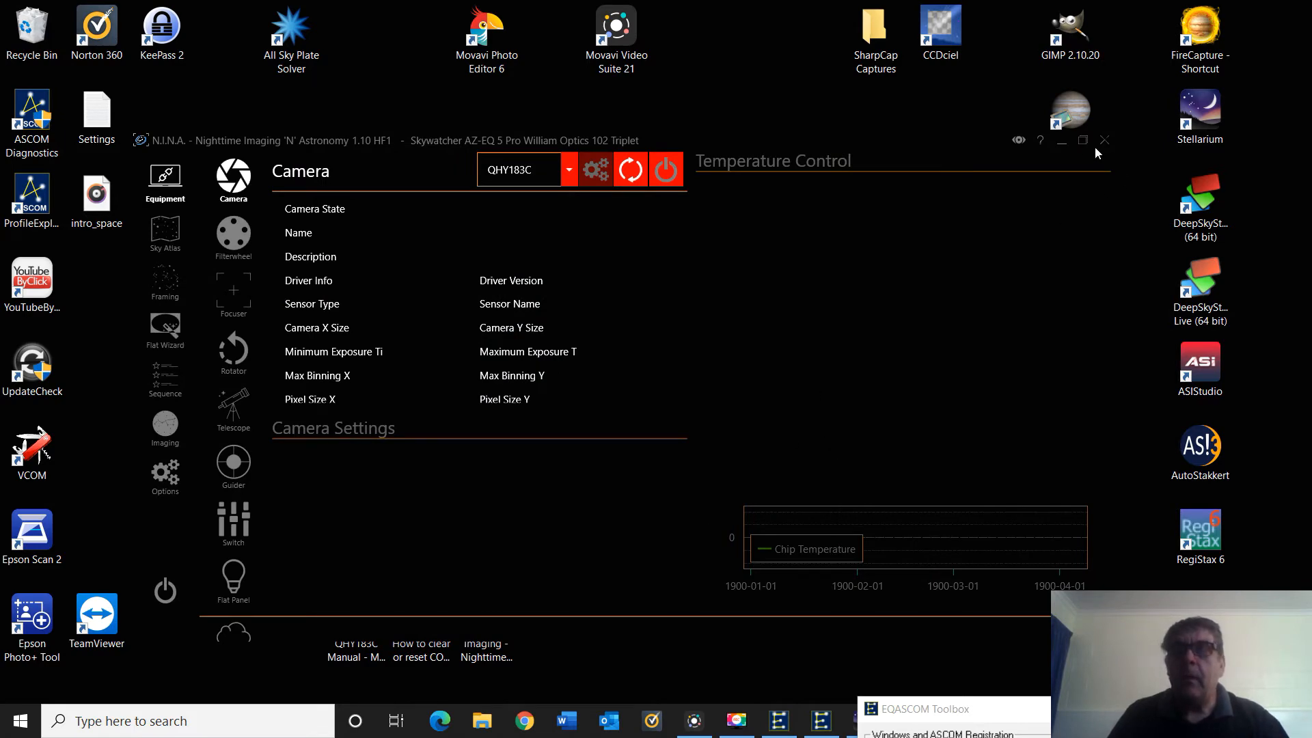
Maximize the N.I.N.A. window and open its general options.
click(1081, 142)
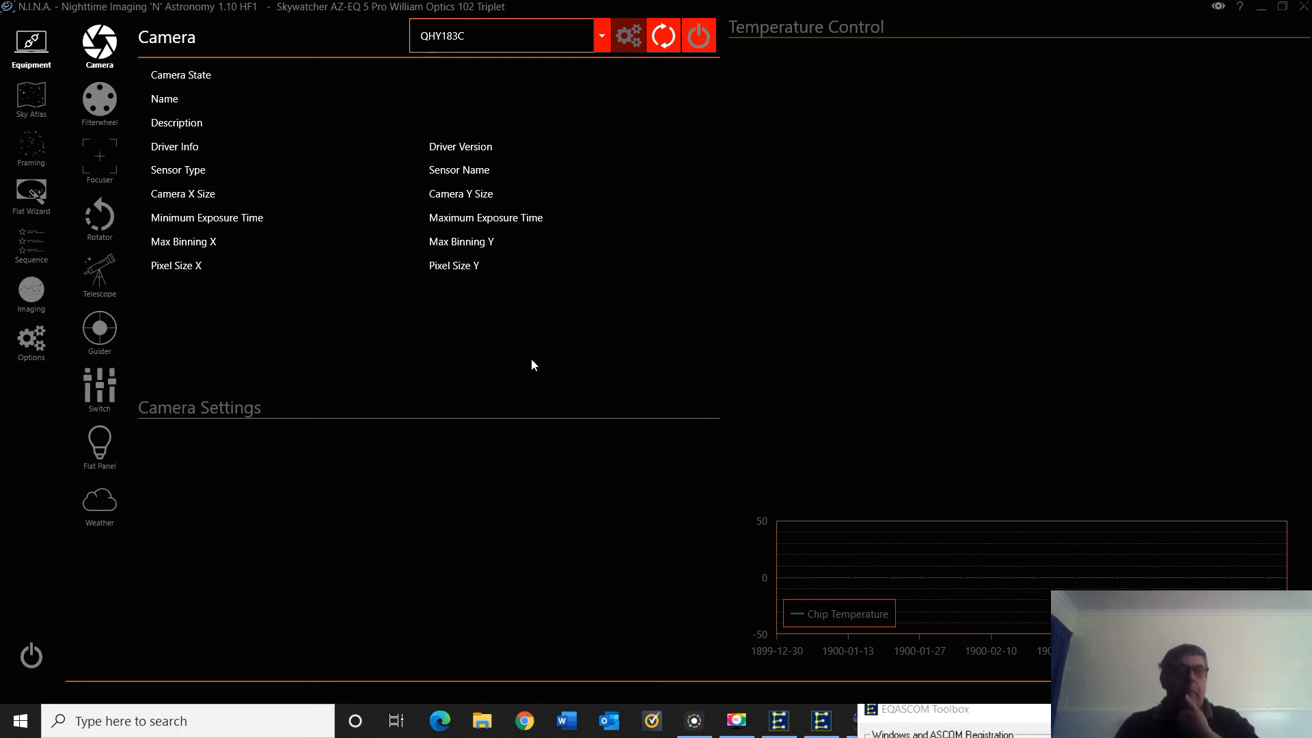
click(31, 342)
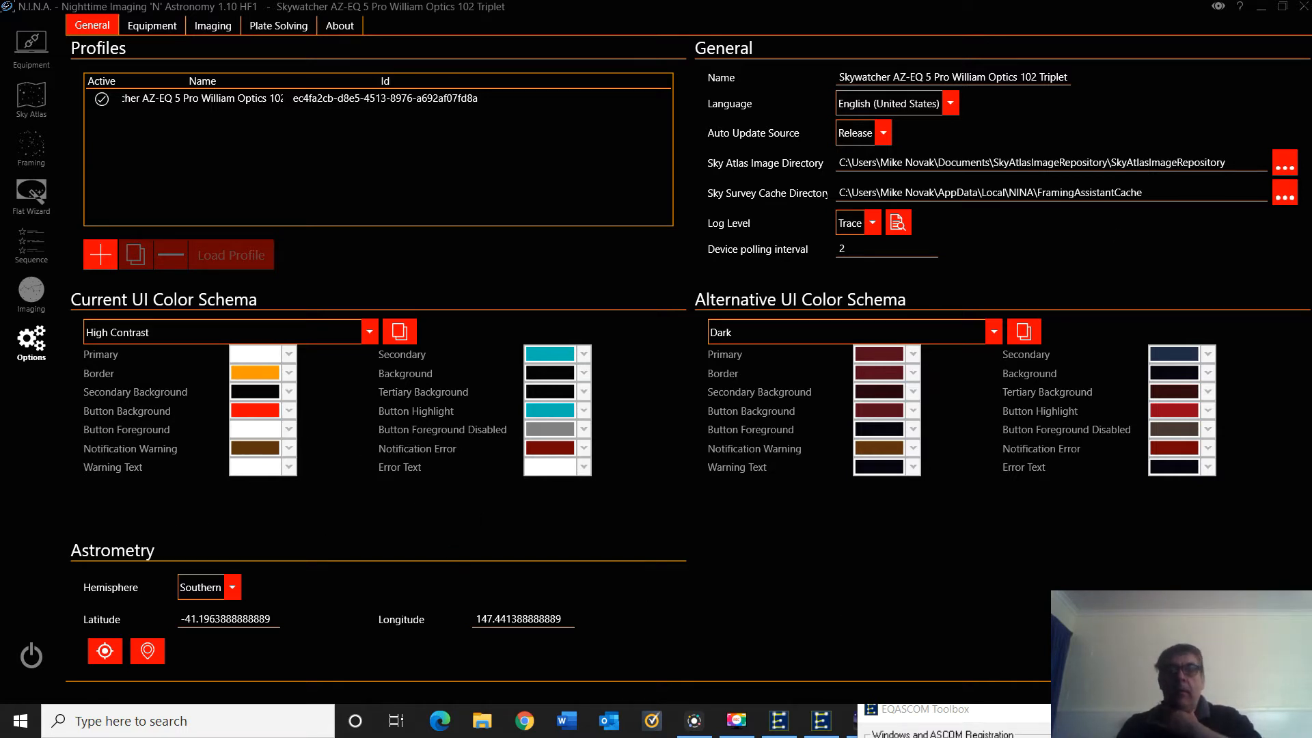
Try the Custom, Navy and Classic color schemas for the current UI and switch back to High Contrast.
click(368, 333)
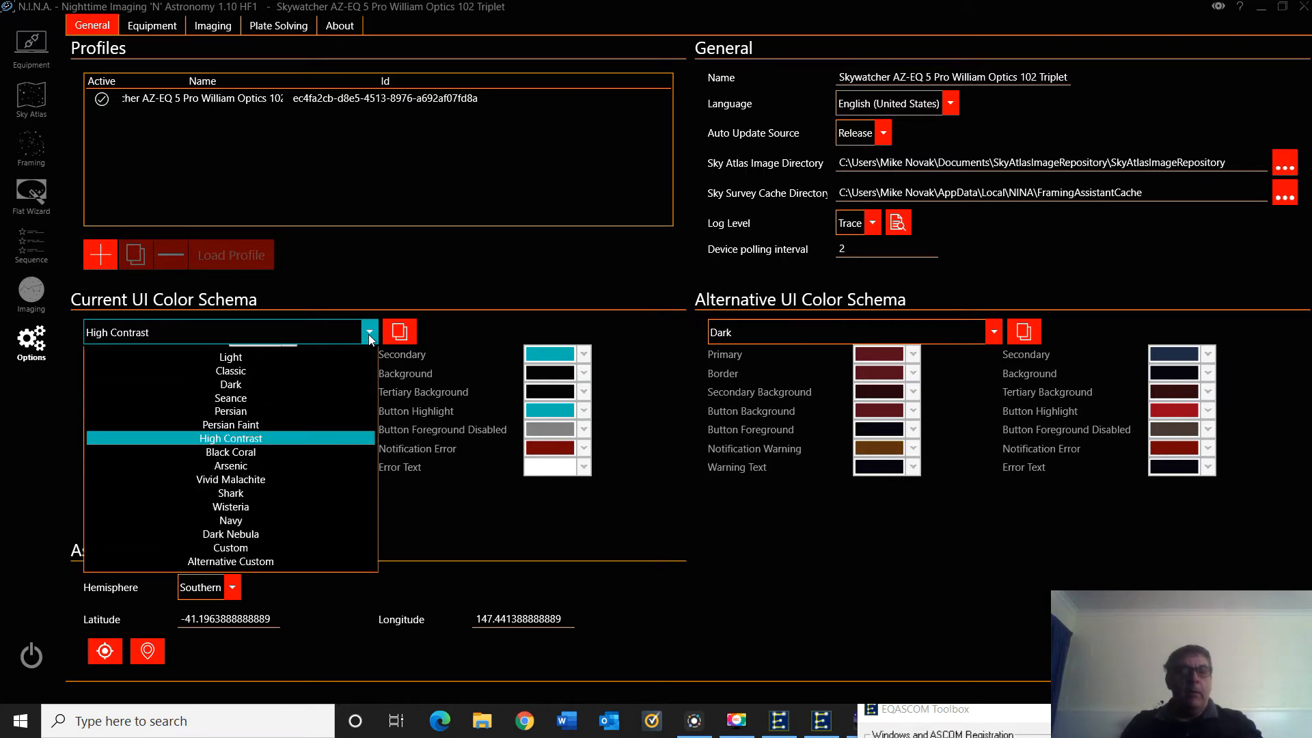
click(317, 548)
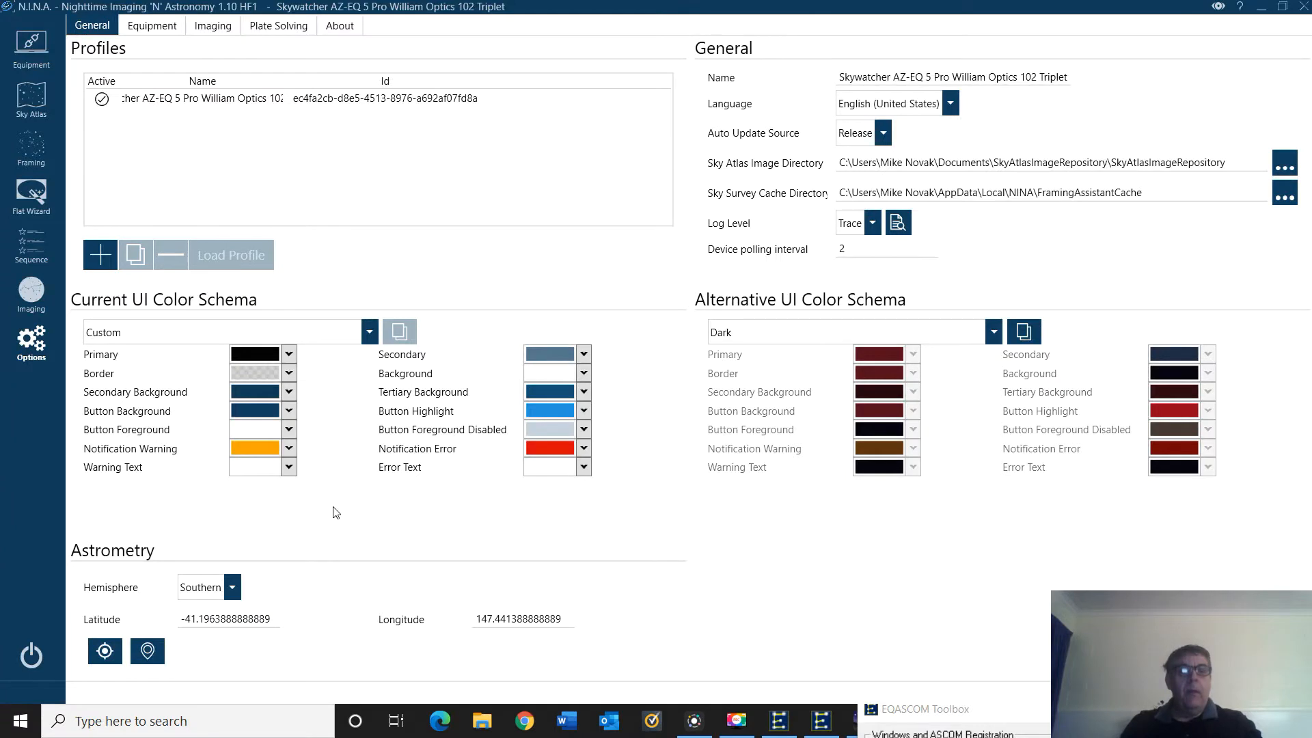
click(368, 333)
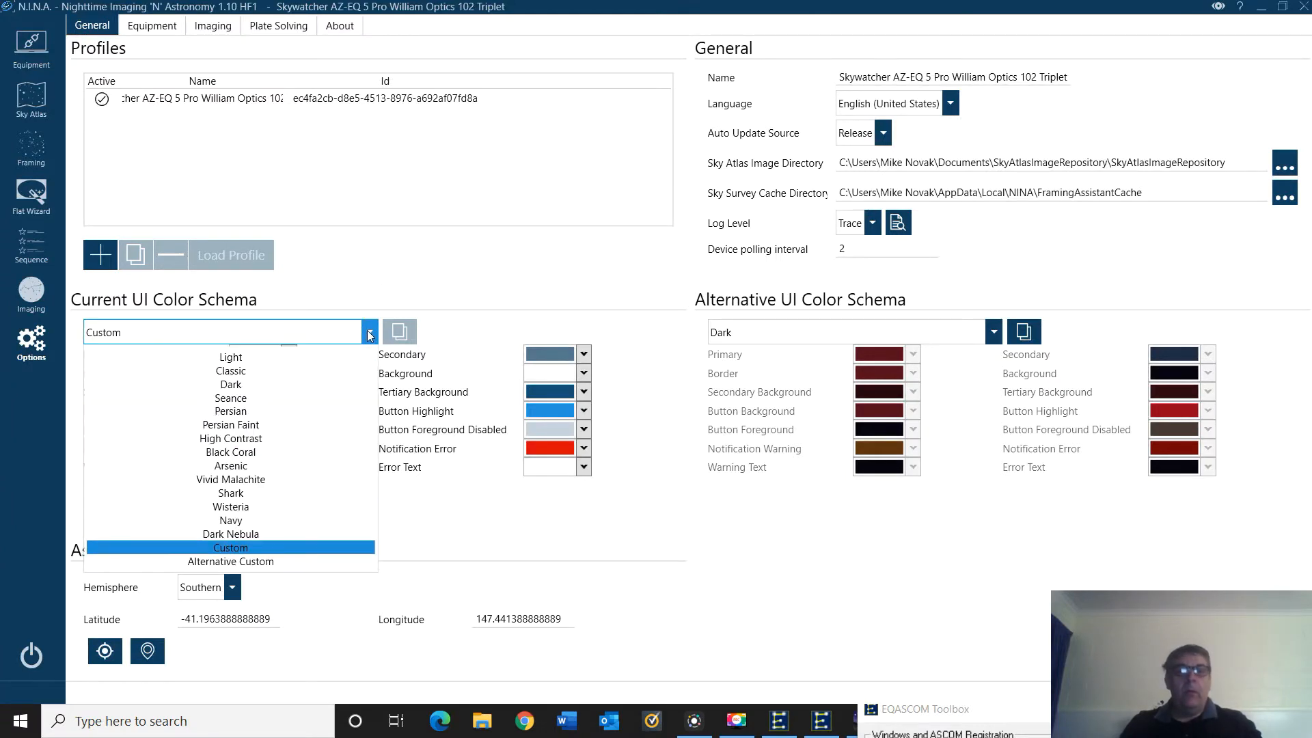
click(337, 531)
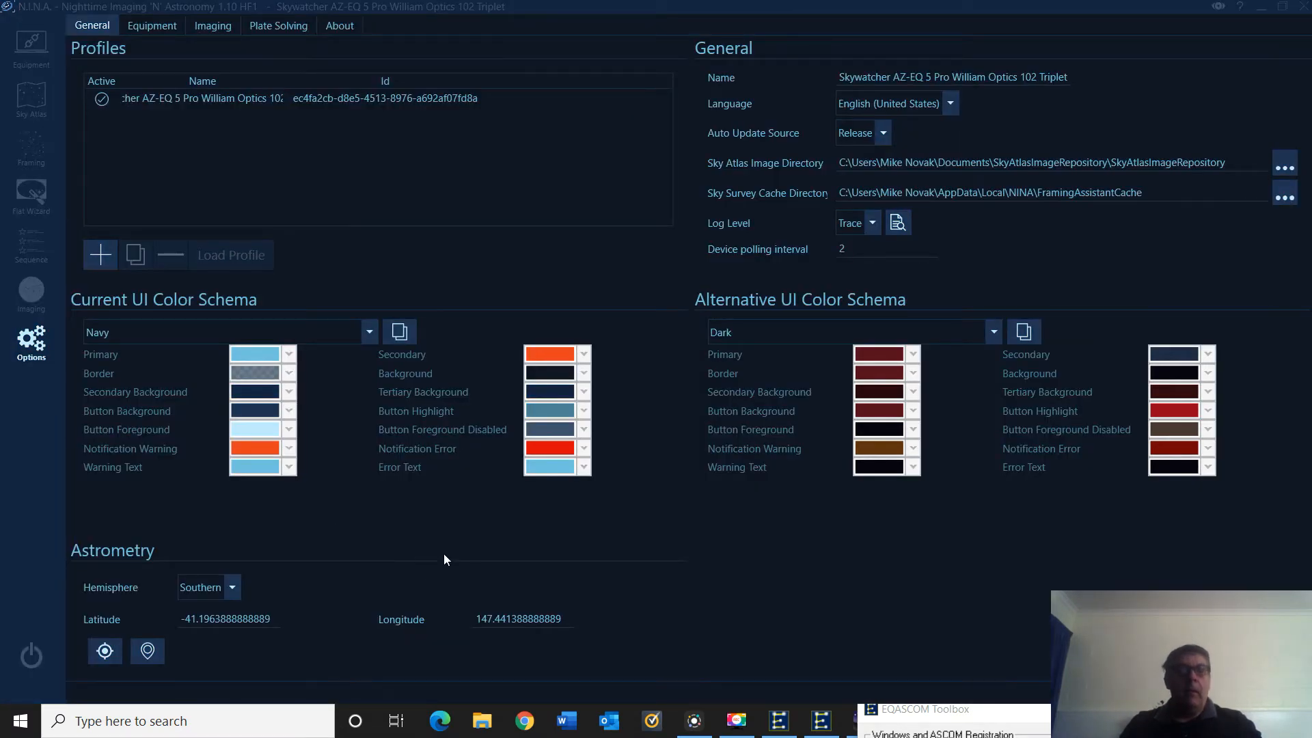
click(367, 329)
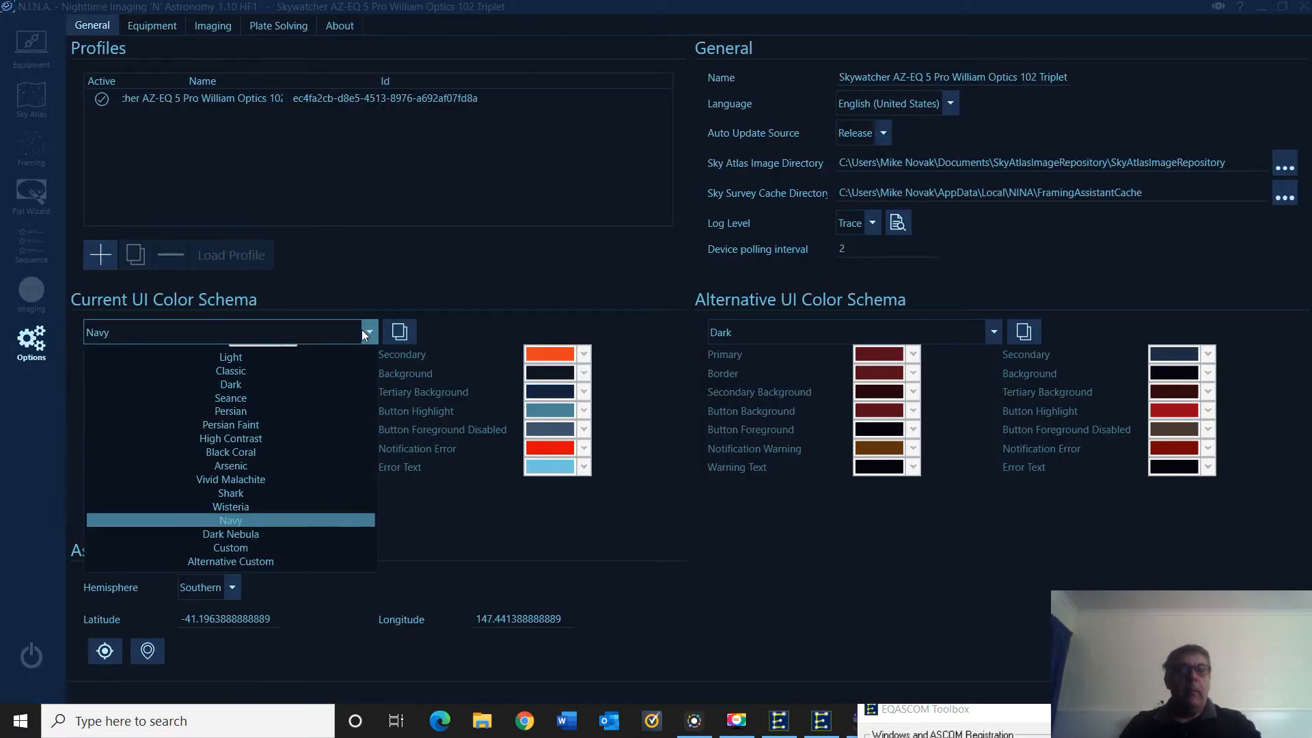
click(298, 371)
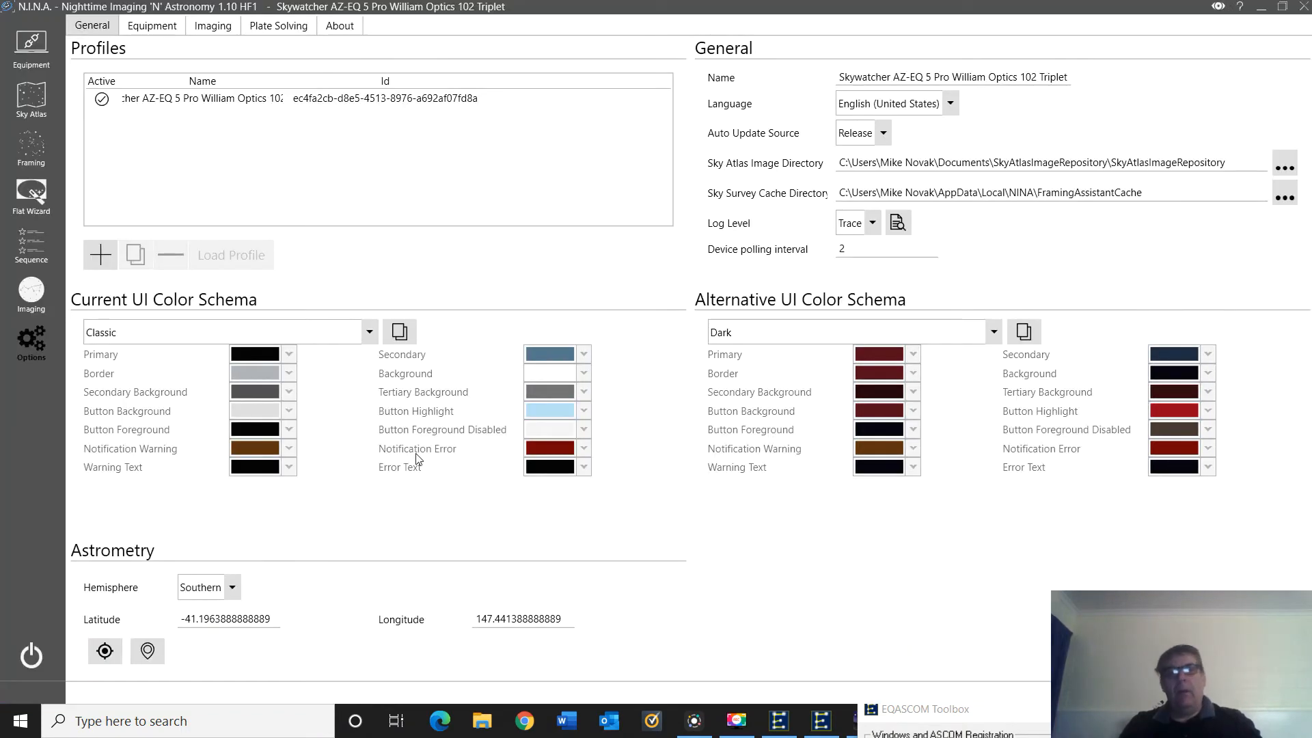
click(369, 332)
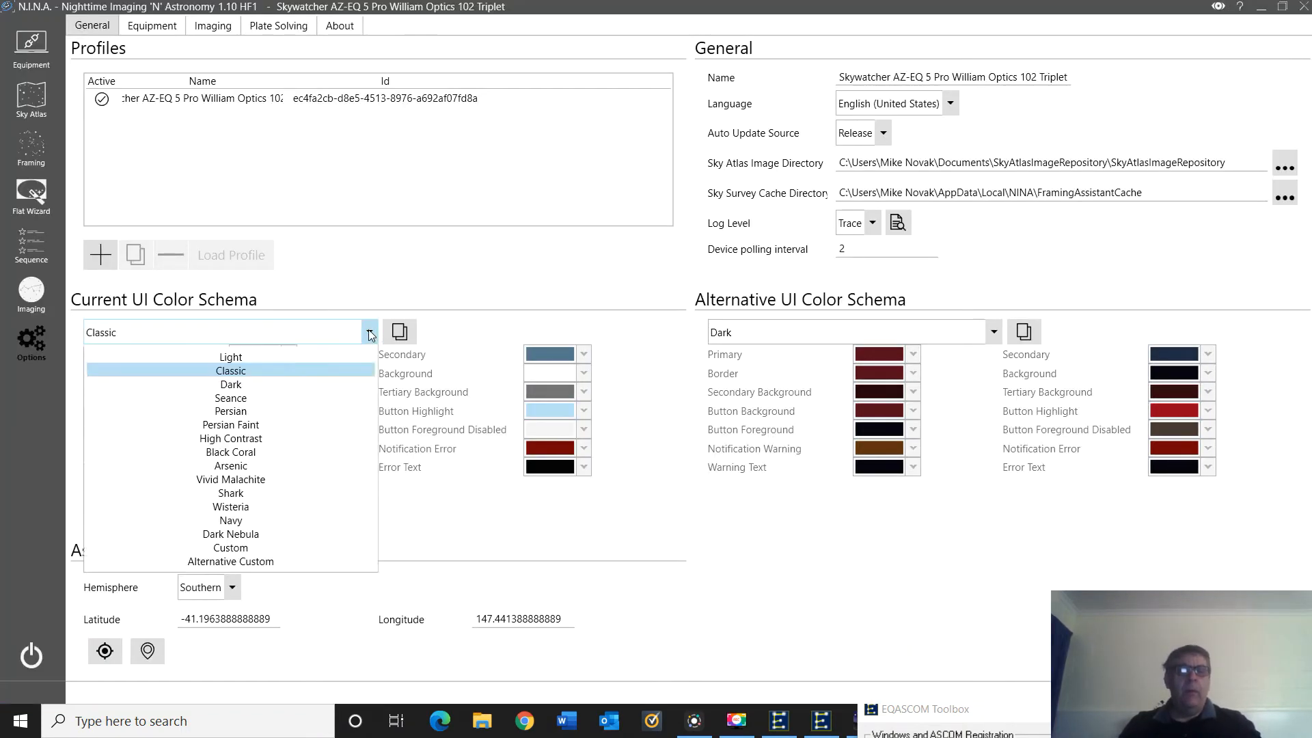
click(310, 449)
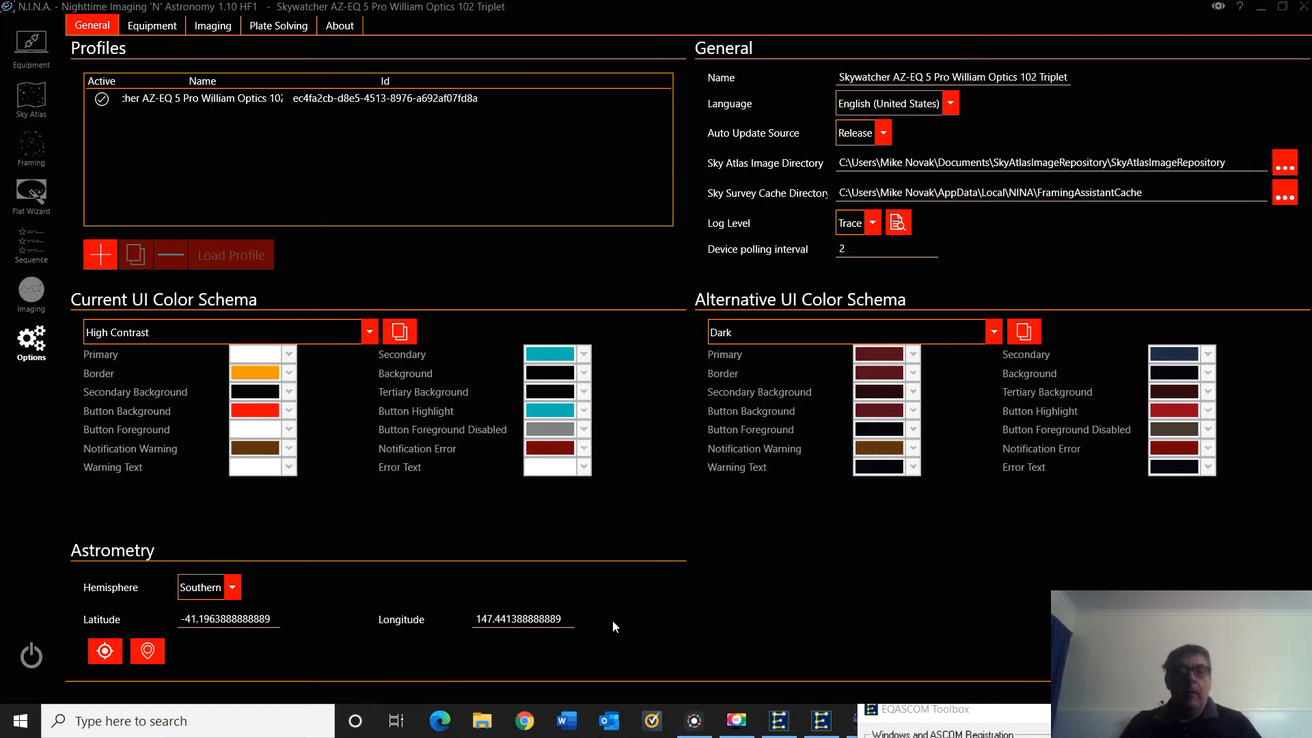
Load the observing site's latitude and longitude from the planetarium software into the astrometry settings.
click(146, 649)
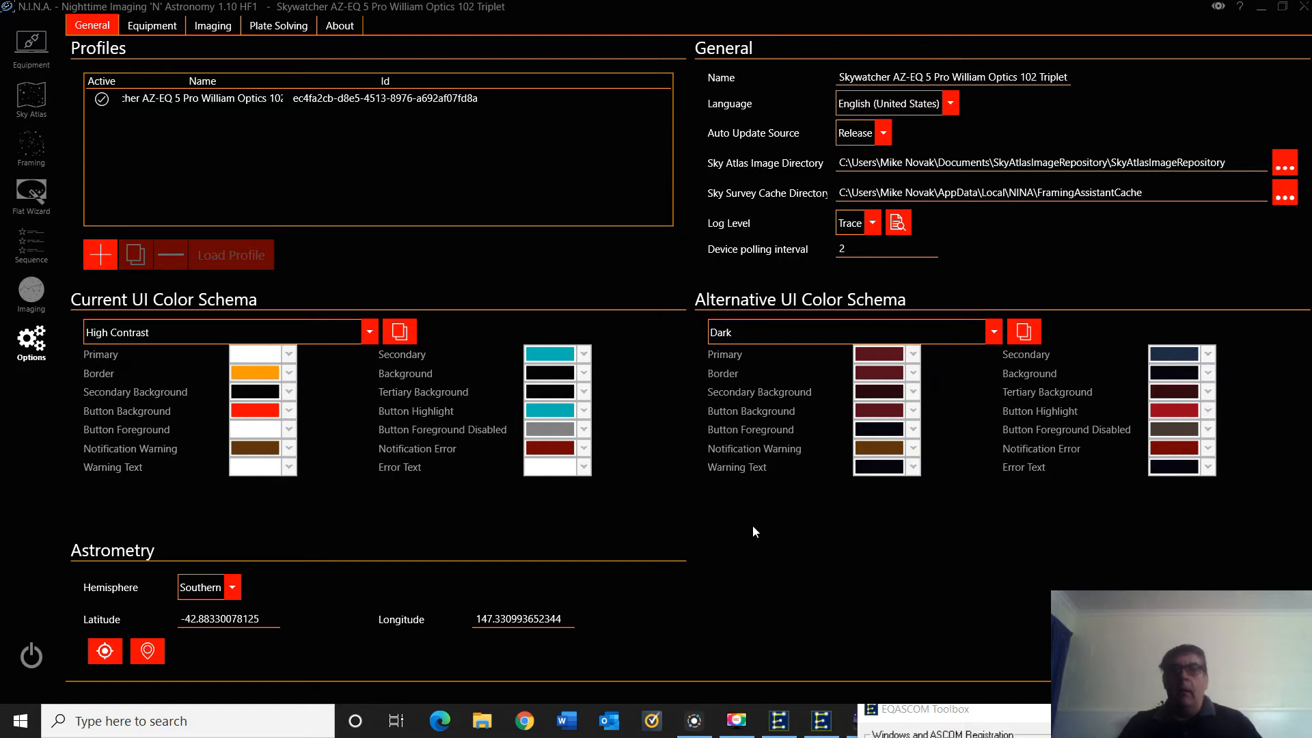
Open the equipment options and review the available Bayer patterns for the camera.
click(167, 28)
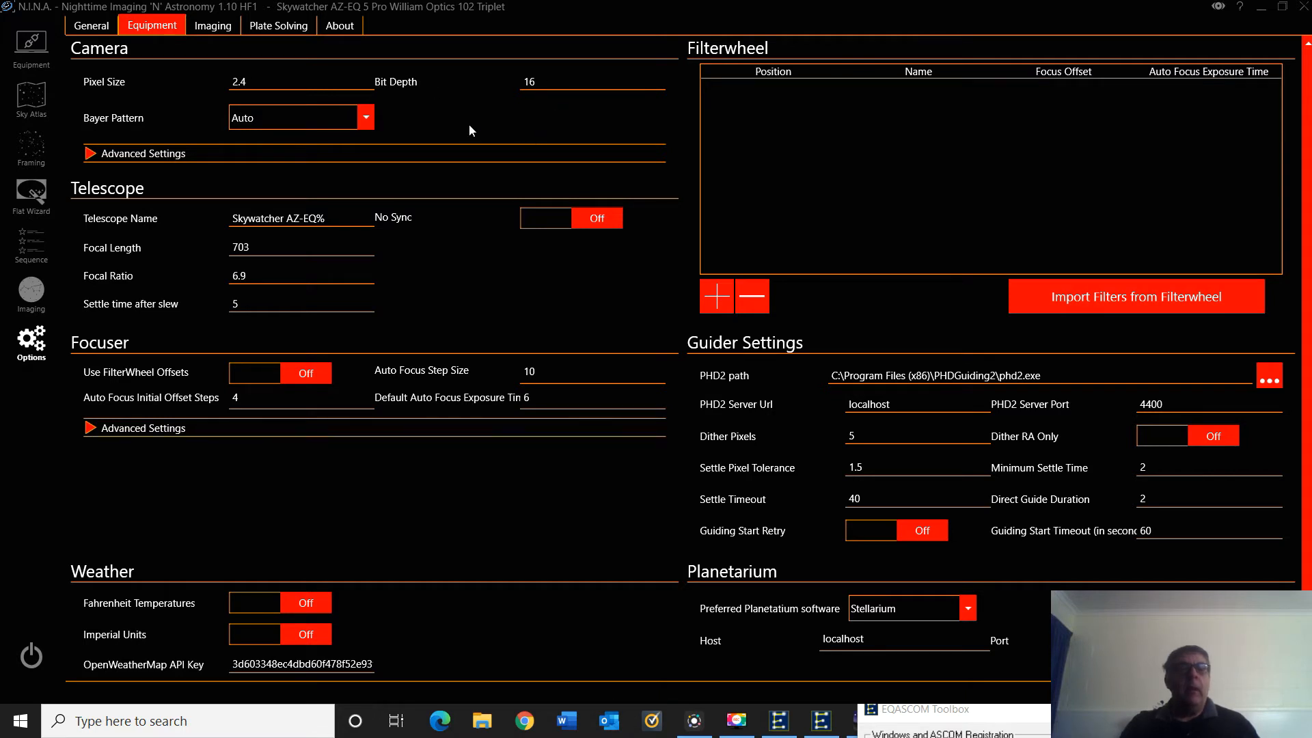
click(367, 120)
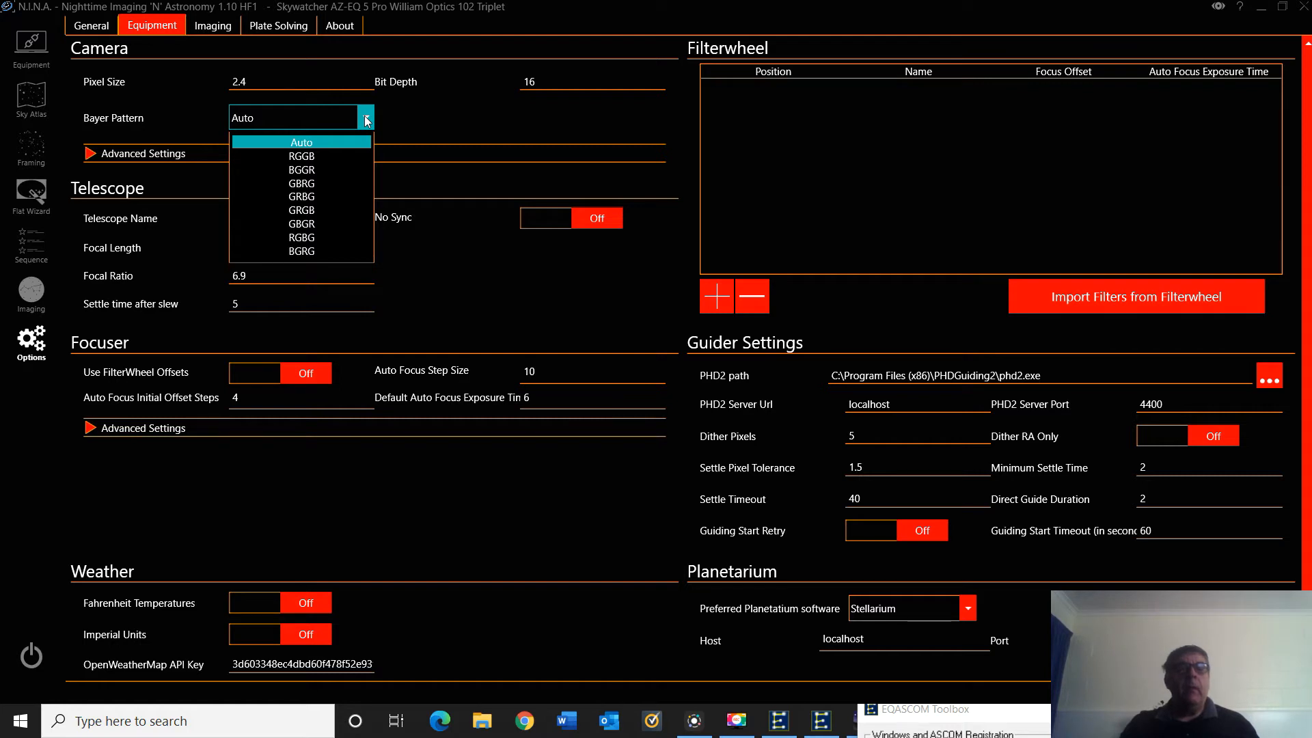
click(366, 121)
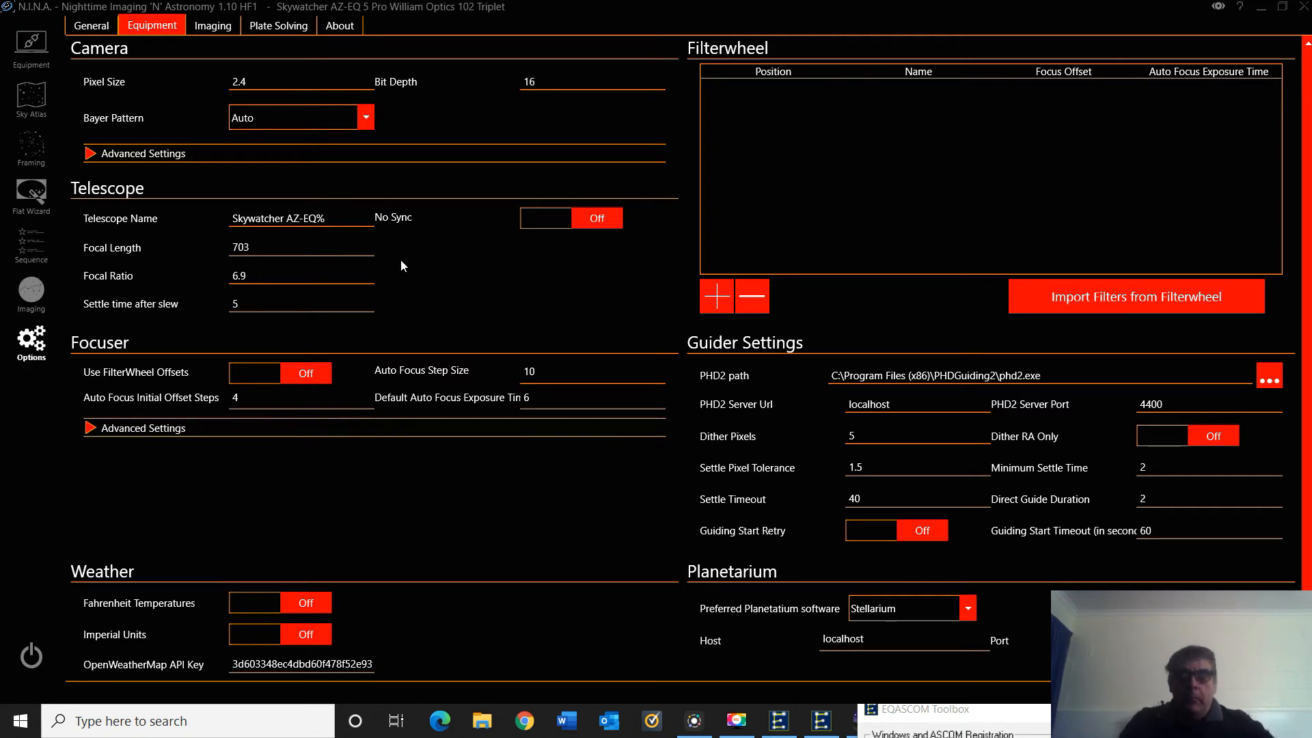
Replace the telescope name in the equipment options with William Optics 102mm GT Triplet.
key(BackSpace)
key(BackSpace)
key(BackSpace)
key(BackSpace)
key(BackSpace)
key(BackSpace)
key(BackSpace)
key(BackSpace)
key(BackSpace)
key(BackSpace)
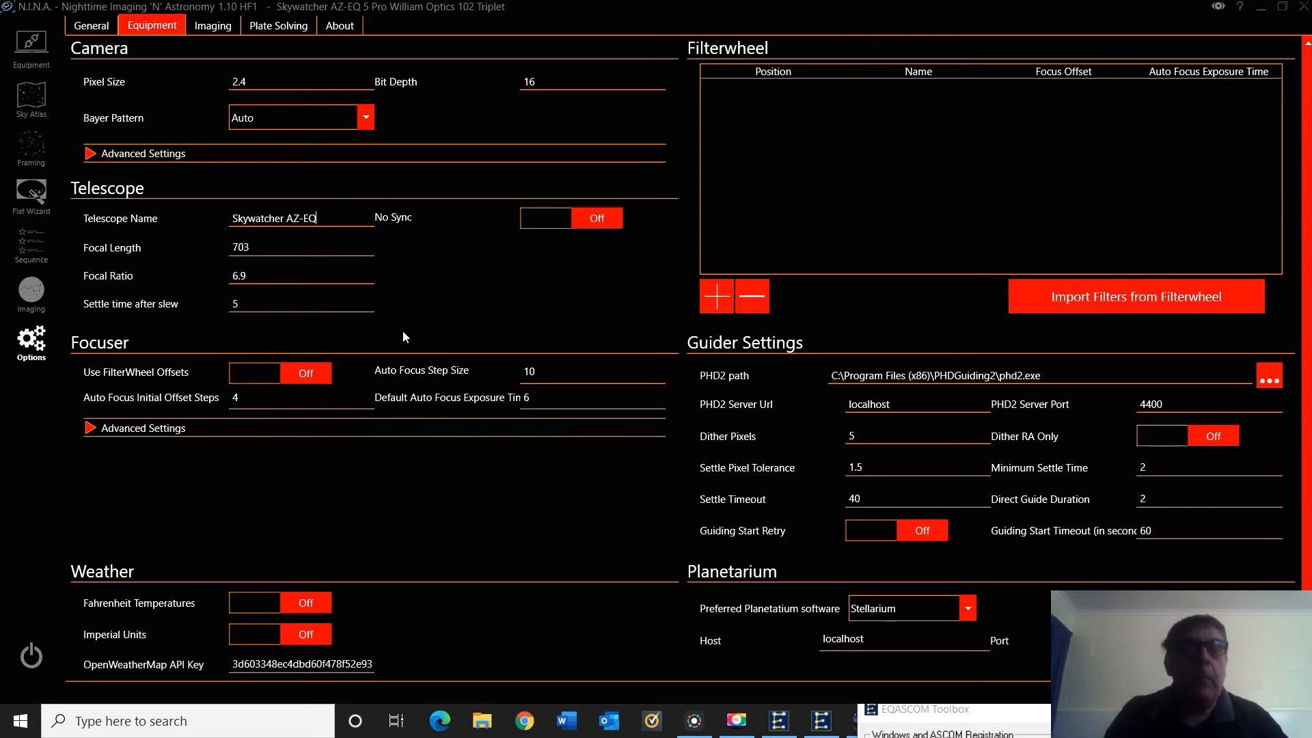
key(BackSpace)
key(BackSpace)
key(BackSpace)
key(BackSpace)
key(BackSpace)
key(BackSpace)
key(BackSpace)
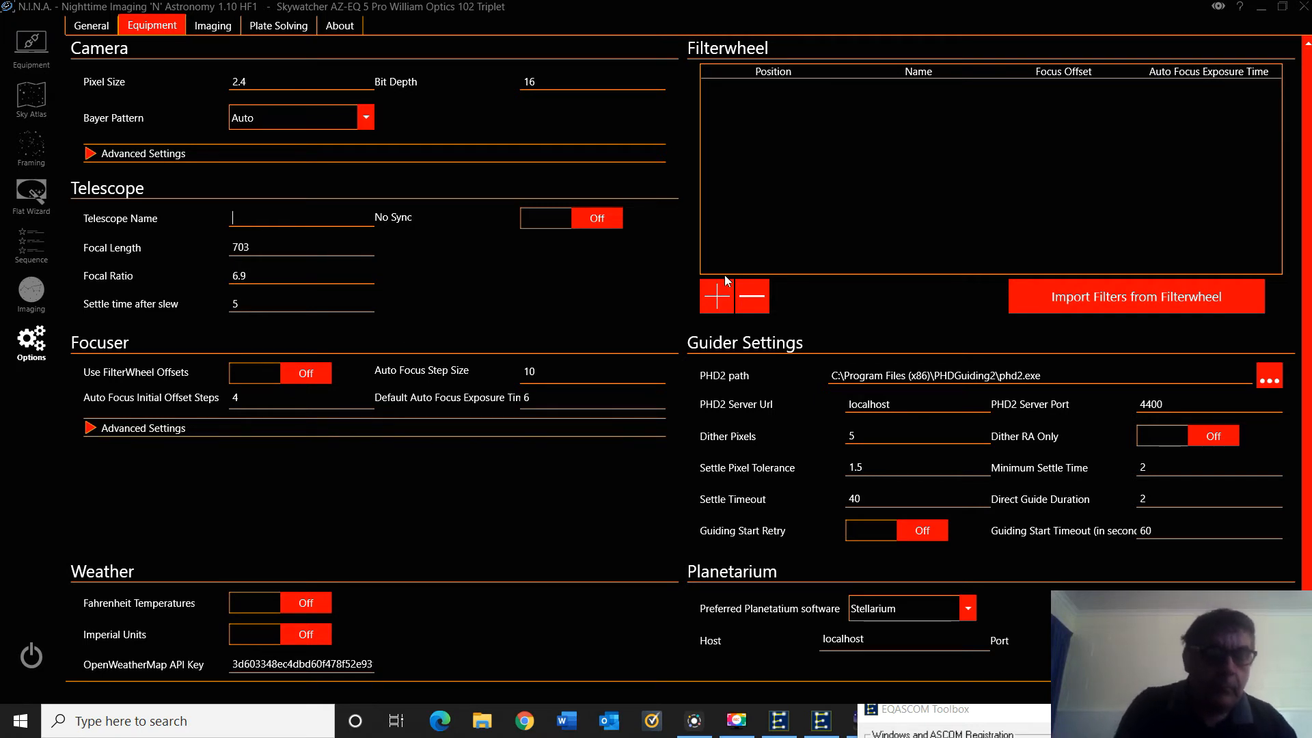
text(Wil)
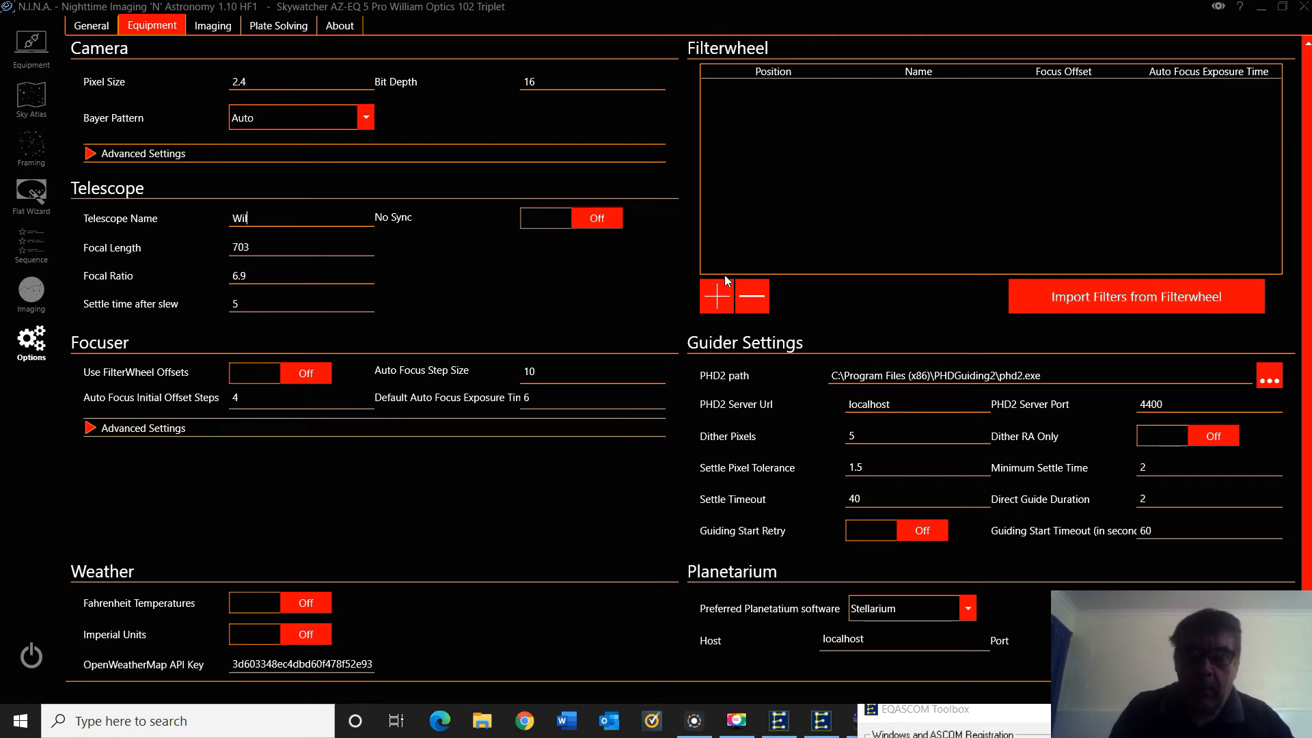
text(liam )
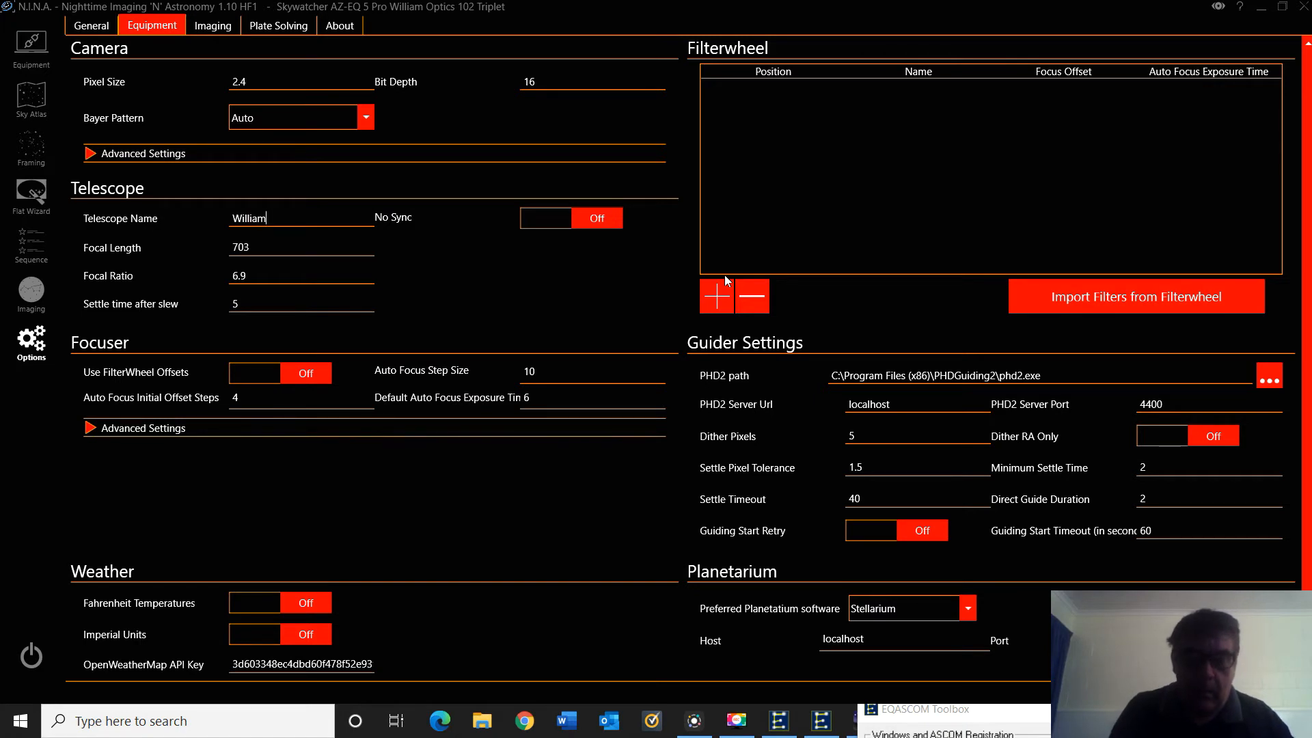
text(Optics)
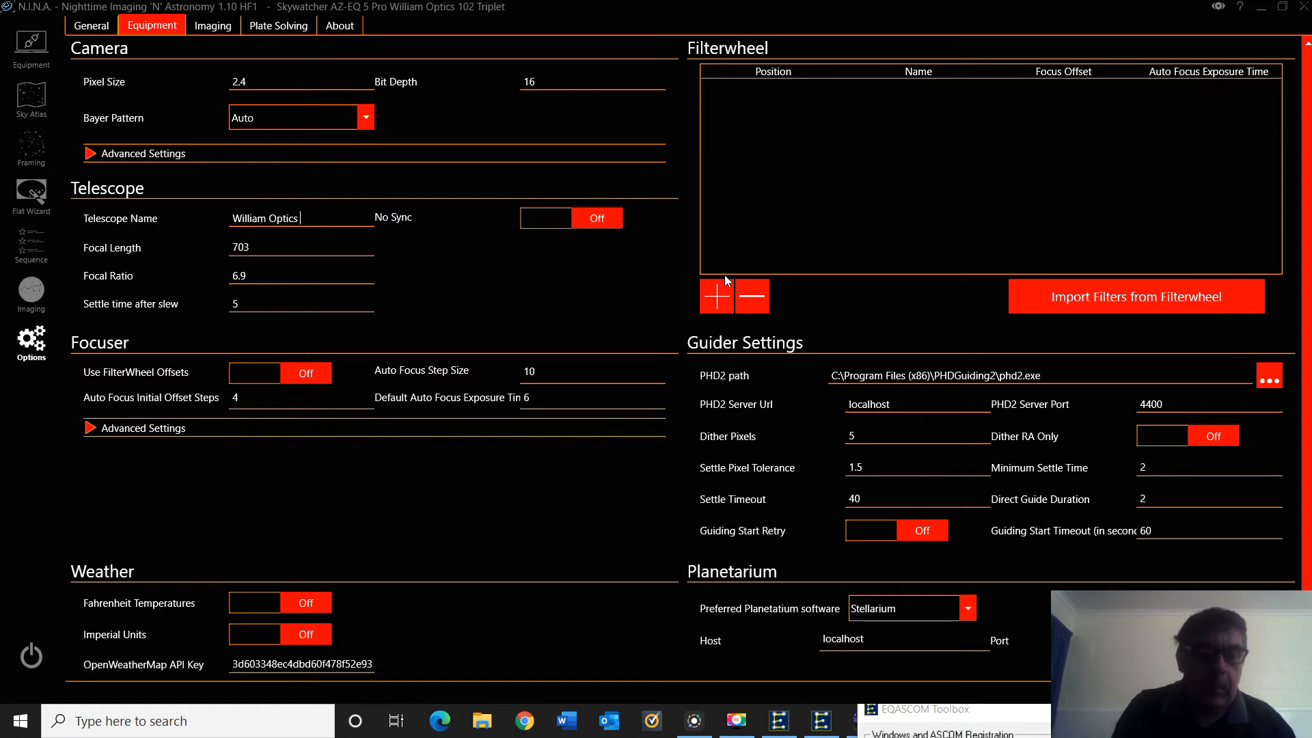
text( 10)
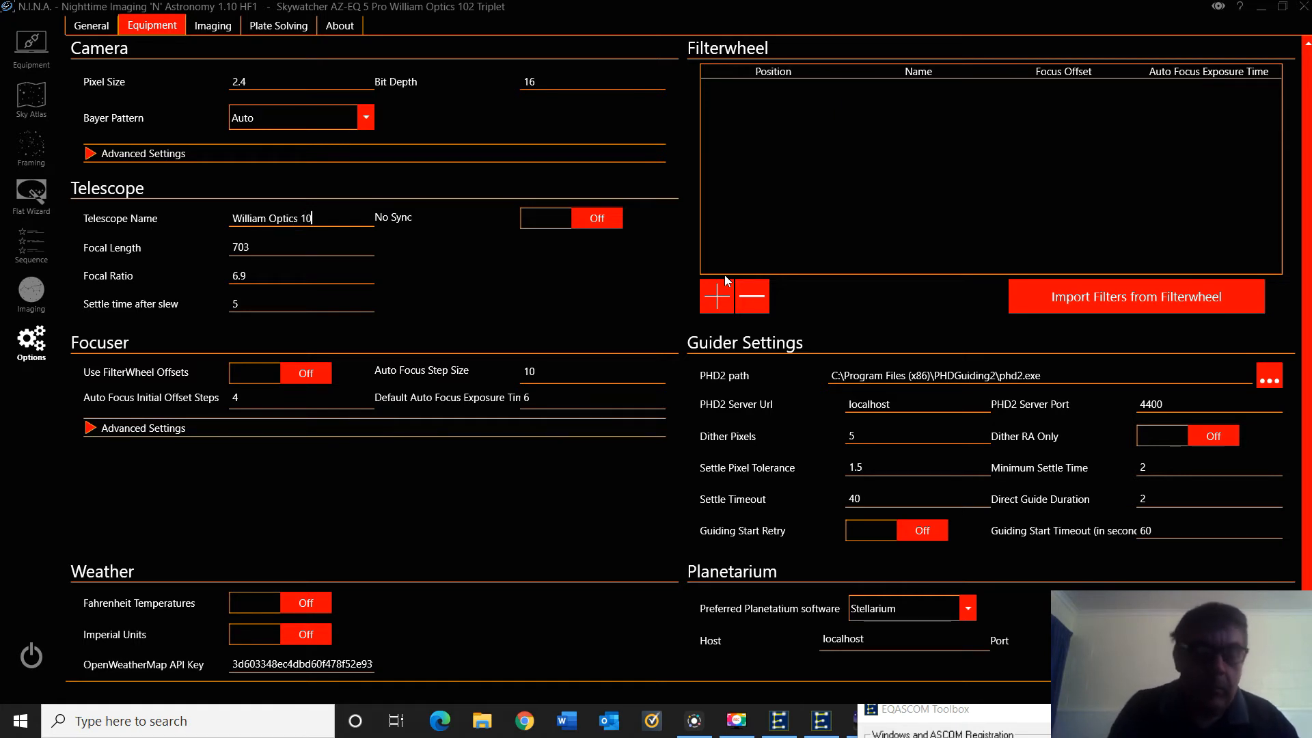
text(2mm)
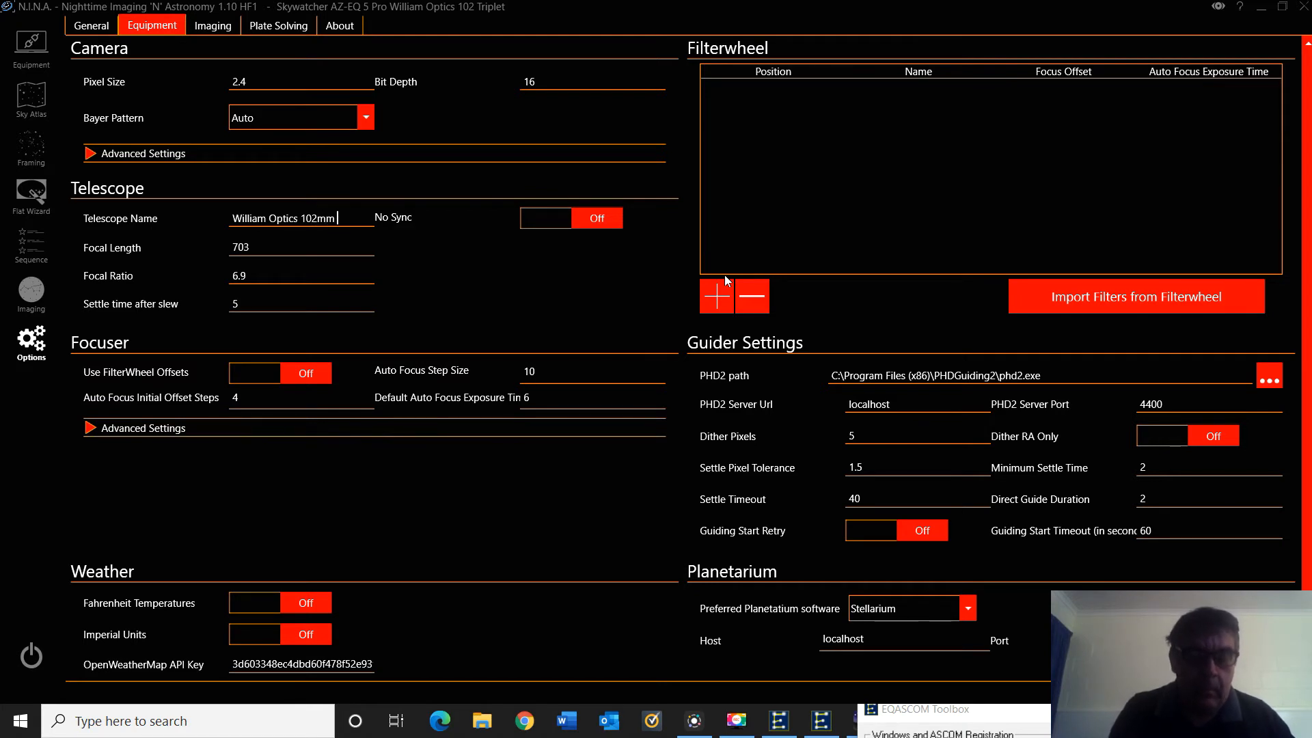
text( GT)
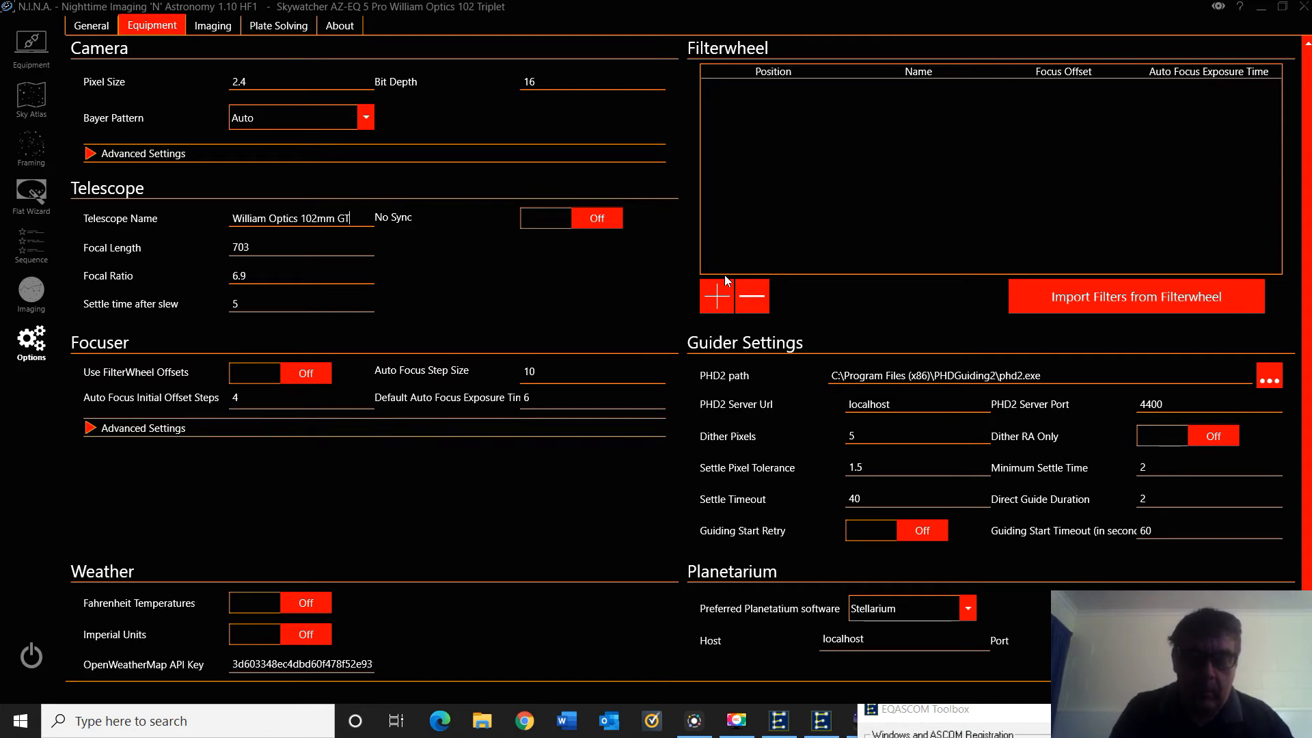
text( Tr)
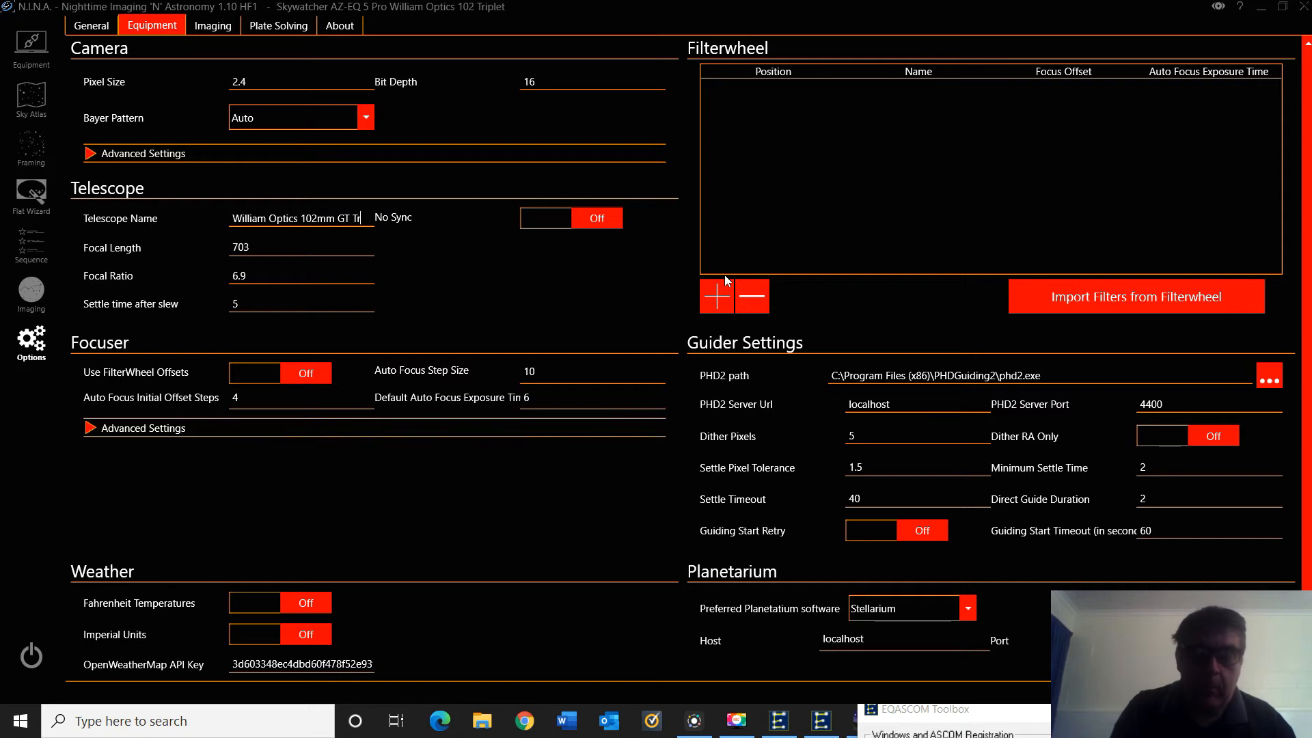
text(ipl)
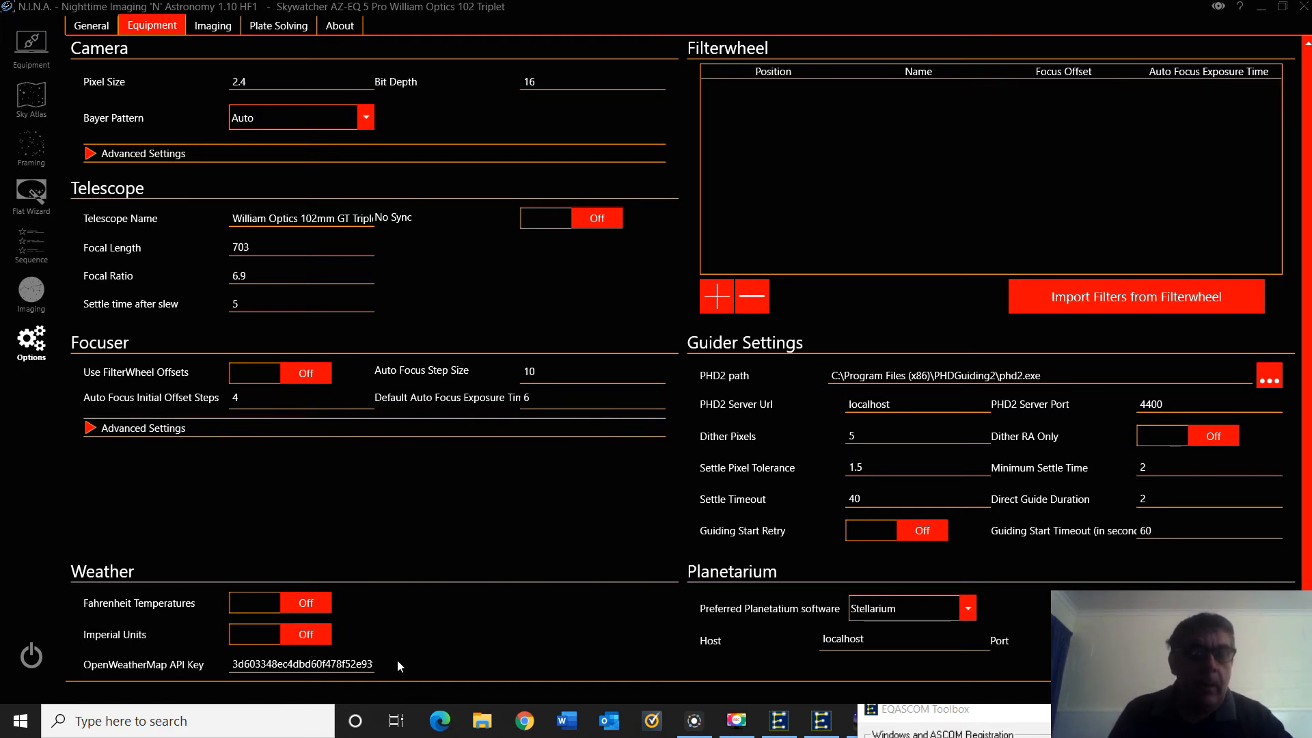
Review the weather settings and the choices for the preferred planetarium software.
scroll(426, 599, down, 1)
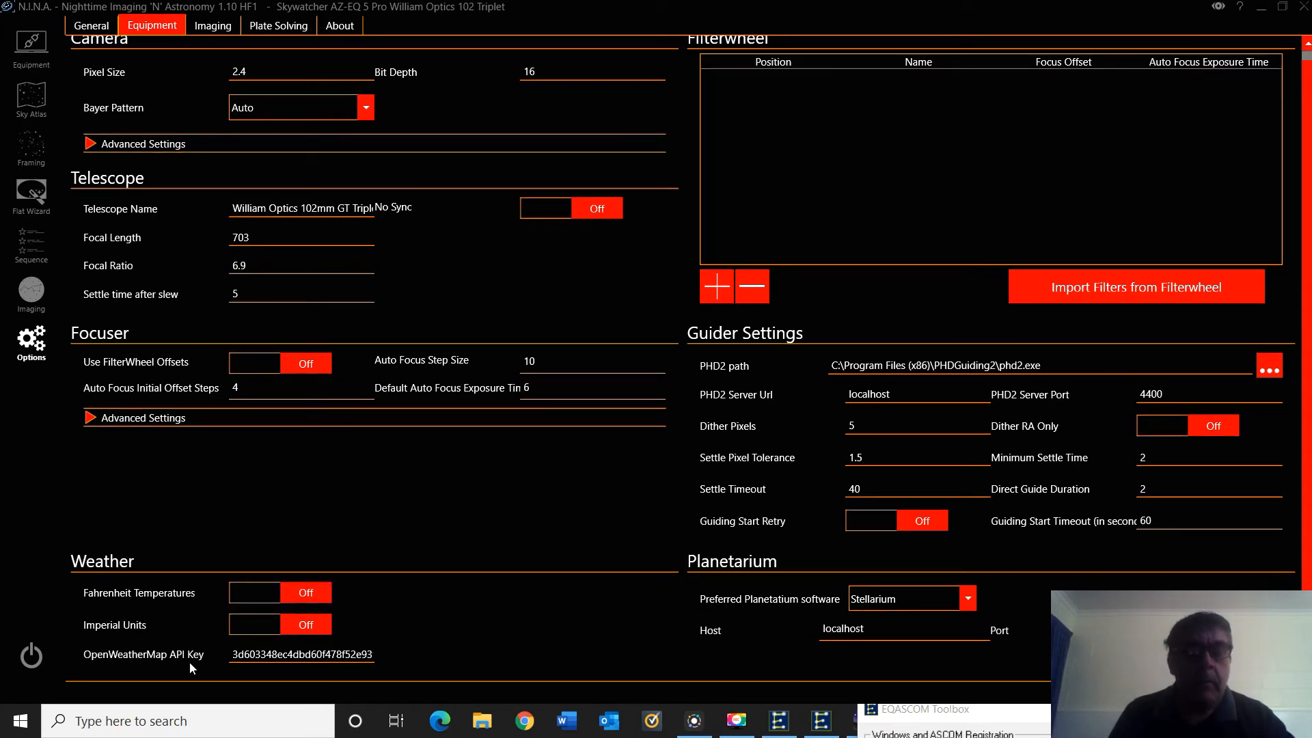
scroll(443, 565, up, 1)
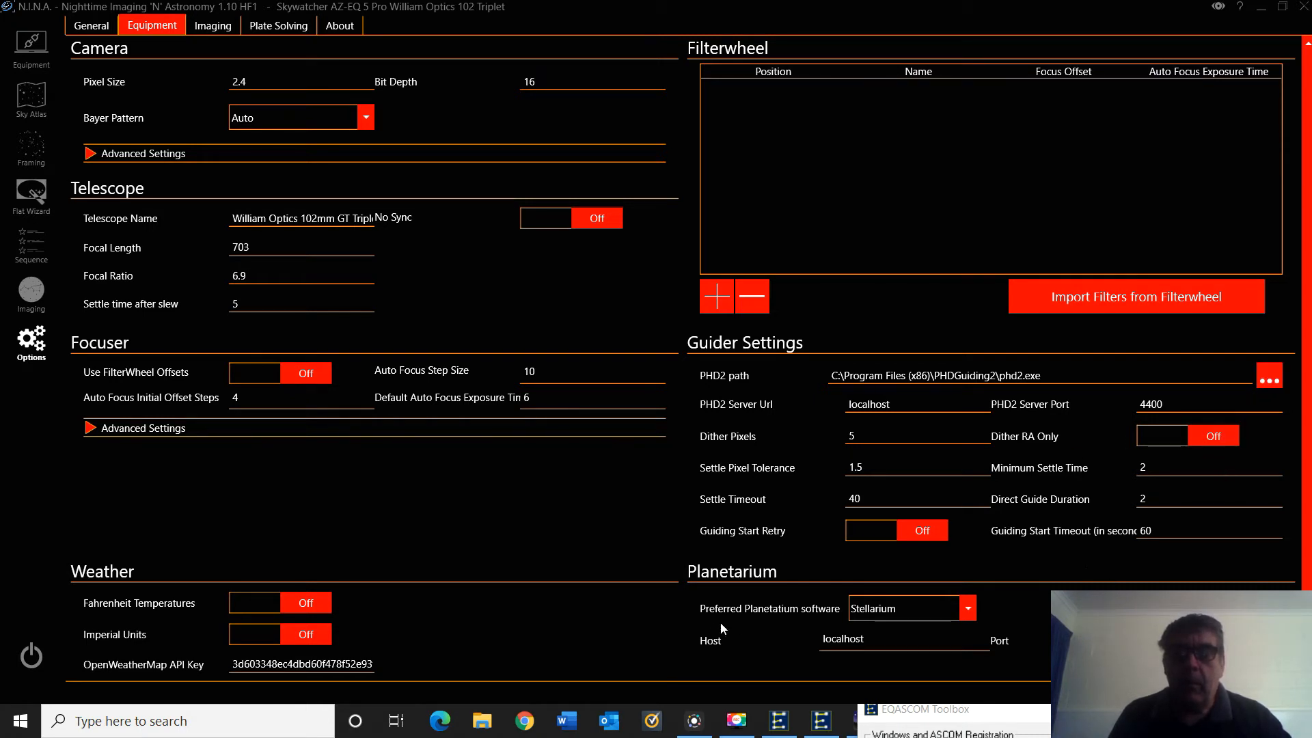
click(967, 612)
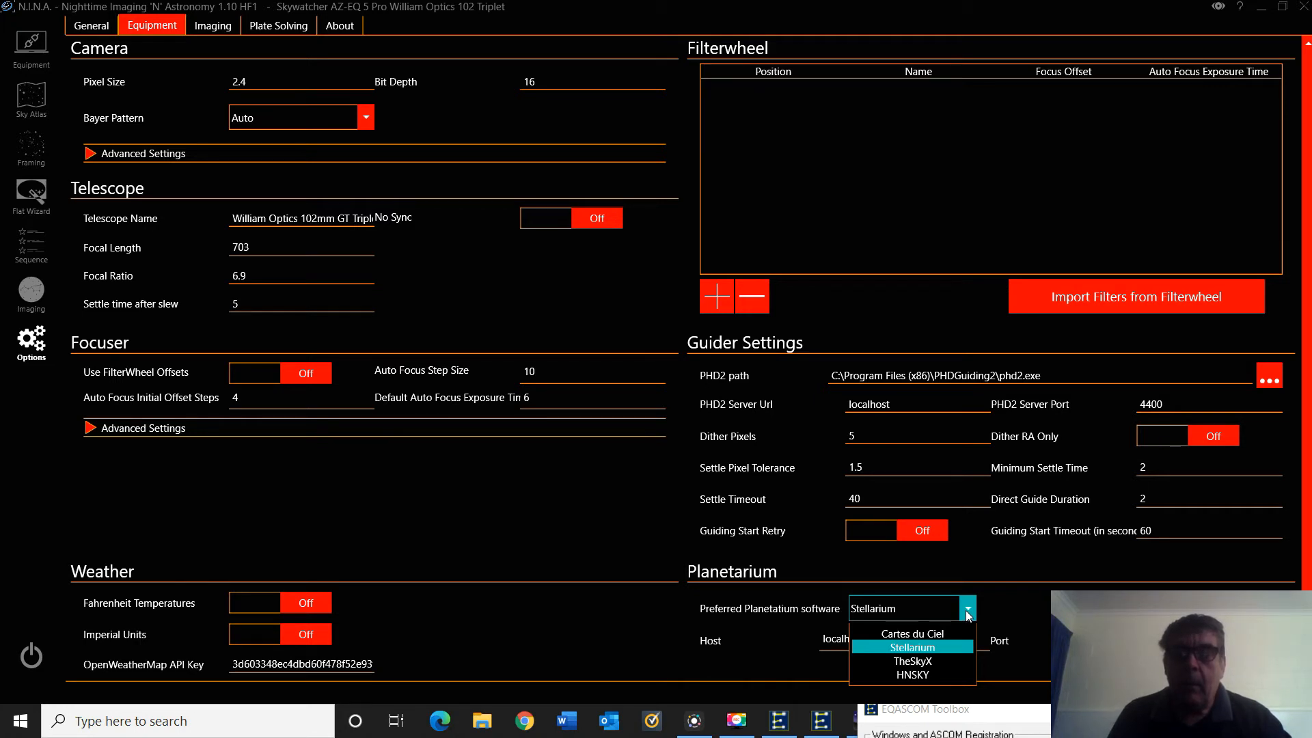
click(965, 609)
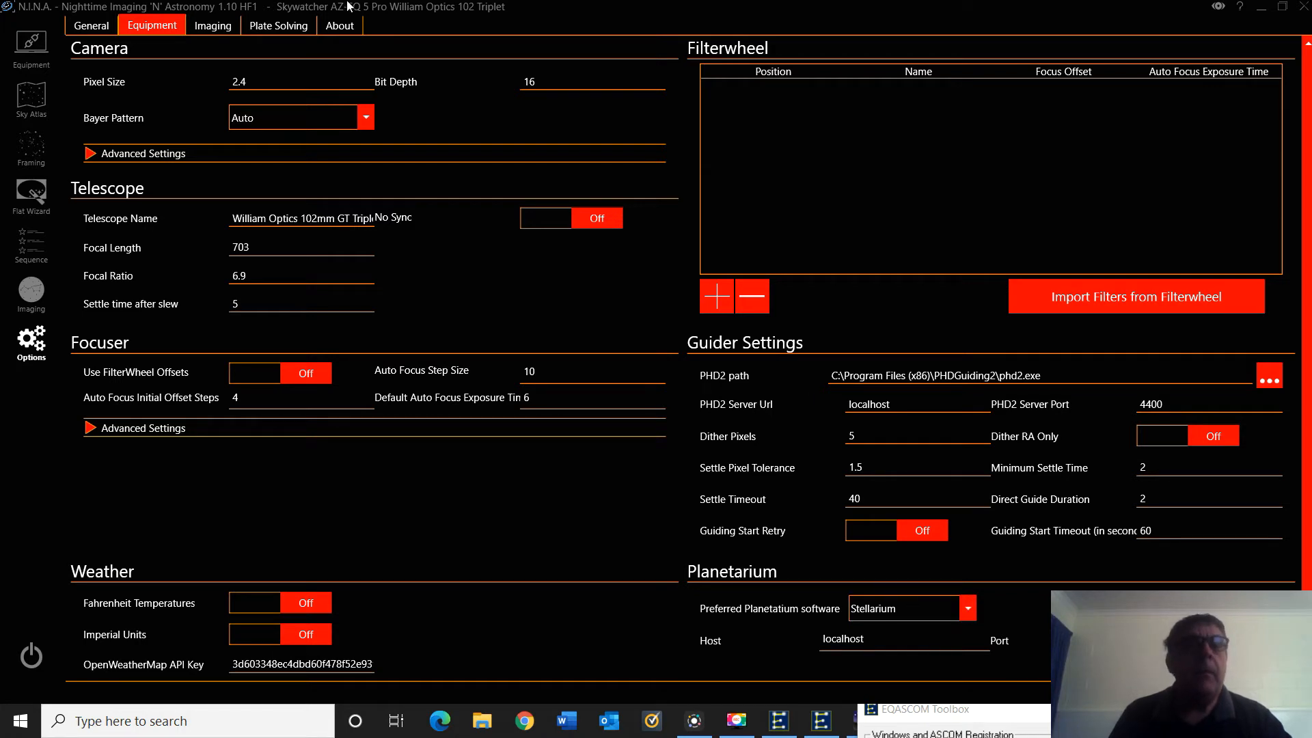
Open the imaging options to examine the file, meridian flip, image and sequence settings.
click(216, 25)
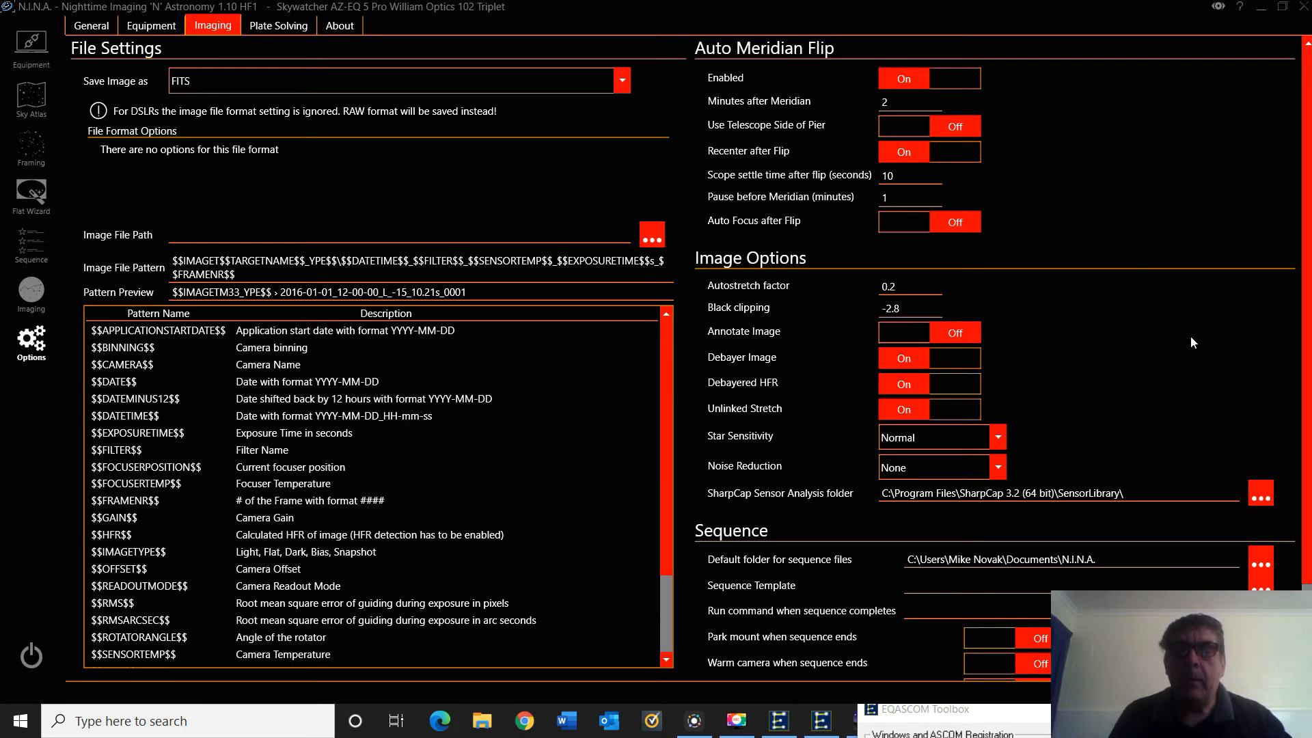
Examine the remaining imaging options, the plate solving settings and the choices for the plate solver.
scroll(1149, 327, down, 2)
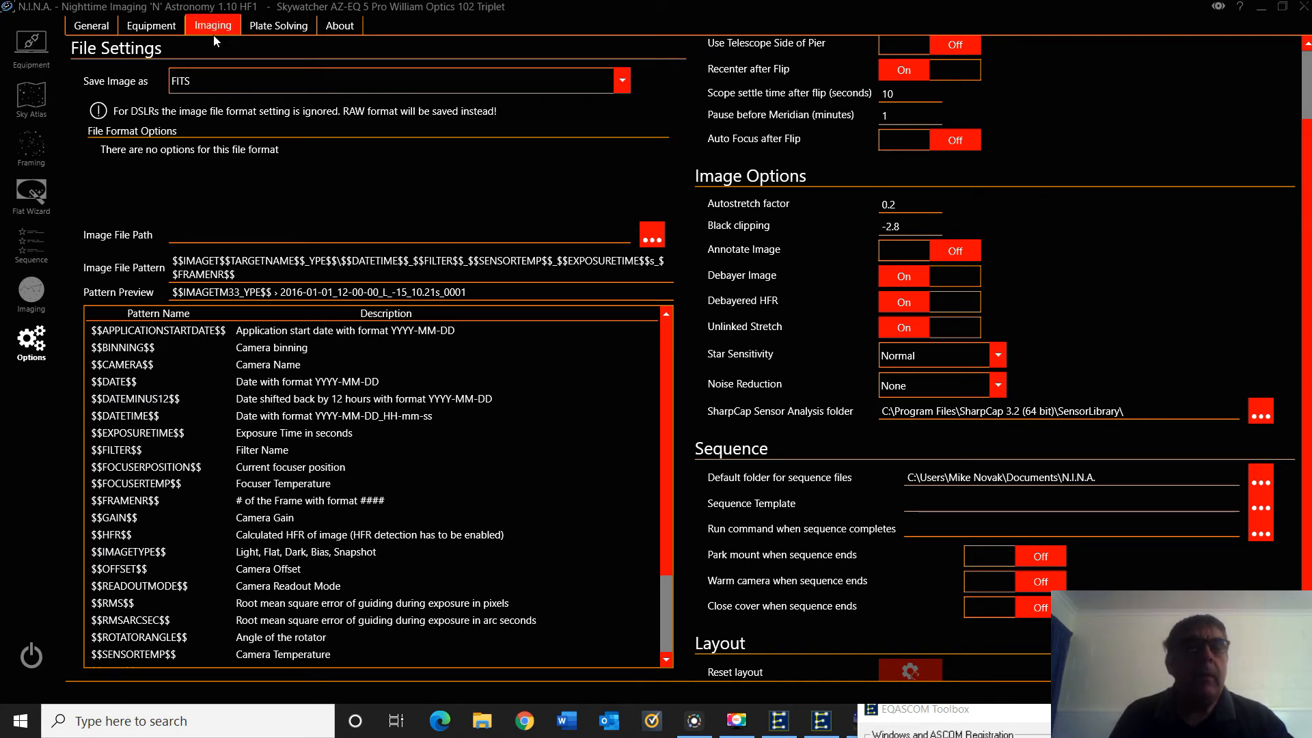
click(272, 27)
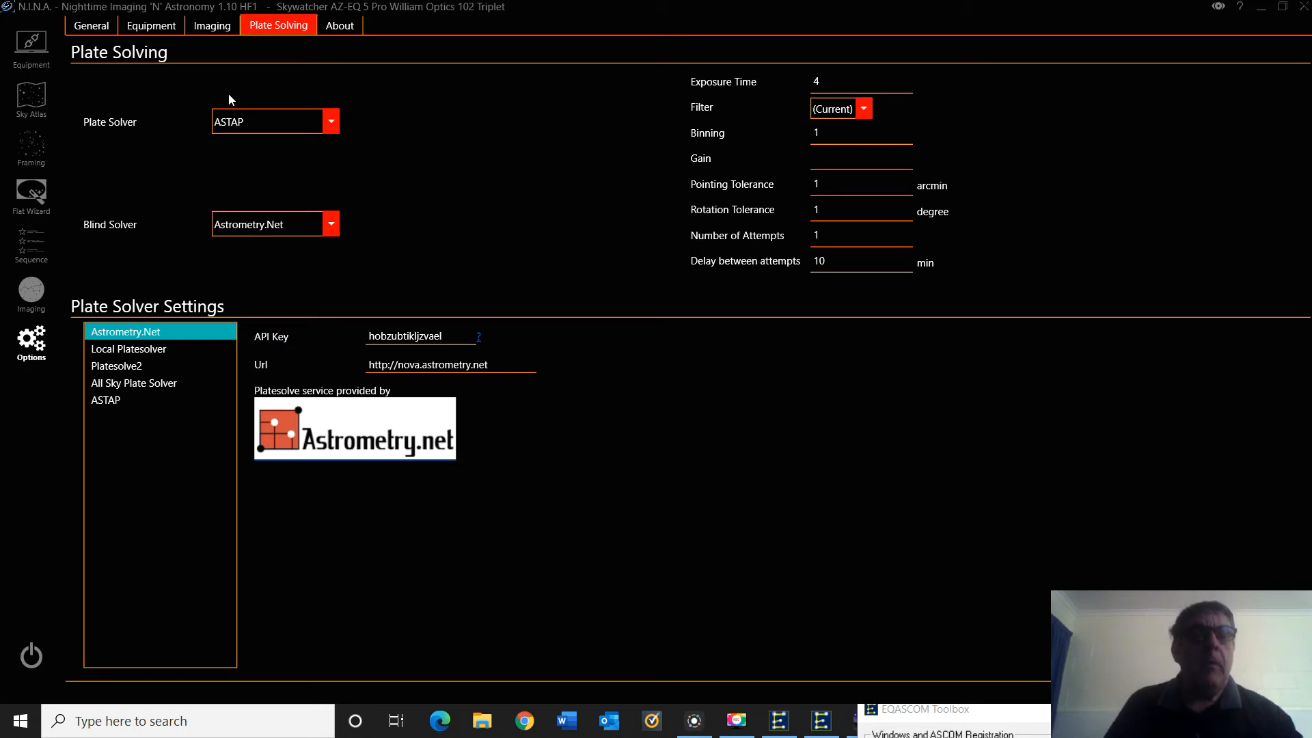
click(332, 119)
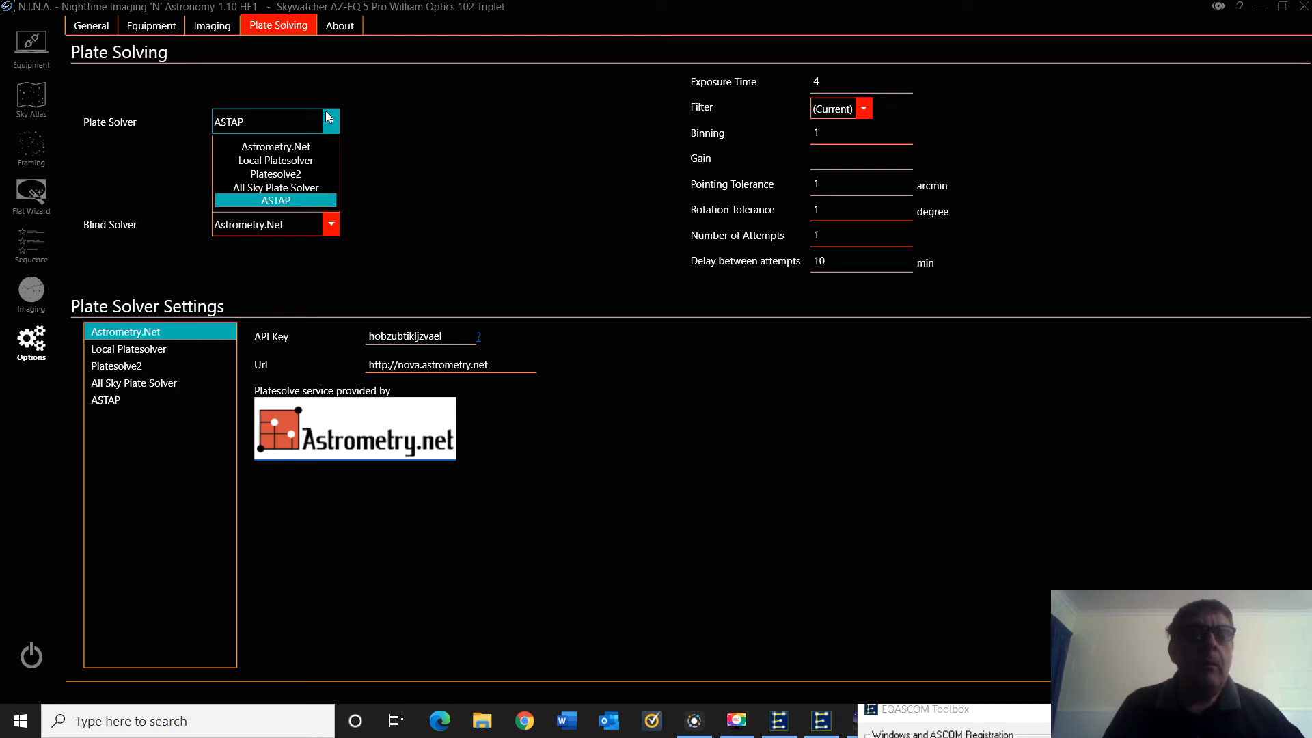
click(354, 120)
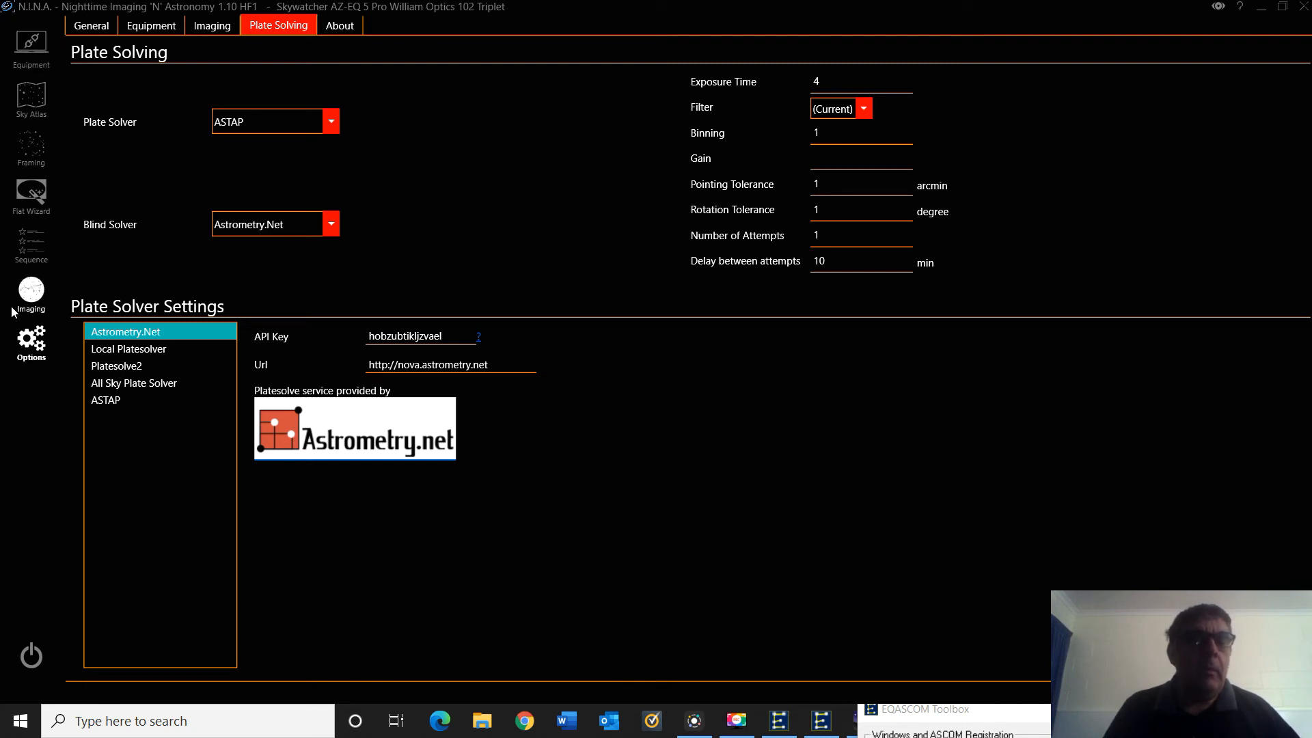
Connect the QHY183C camera in the equipment section and look through the filter wheel, focuser and rotator pages.
click(30, 41)
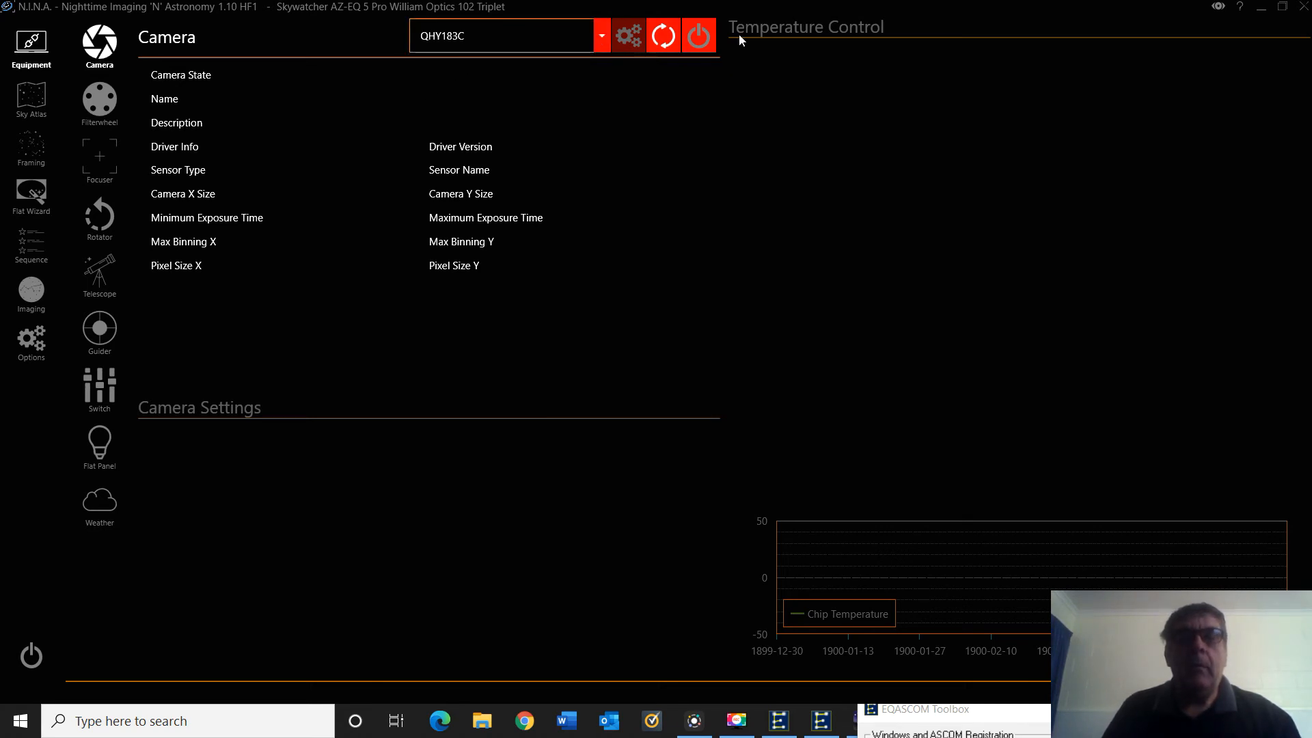
click(702, 33)
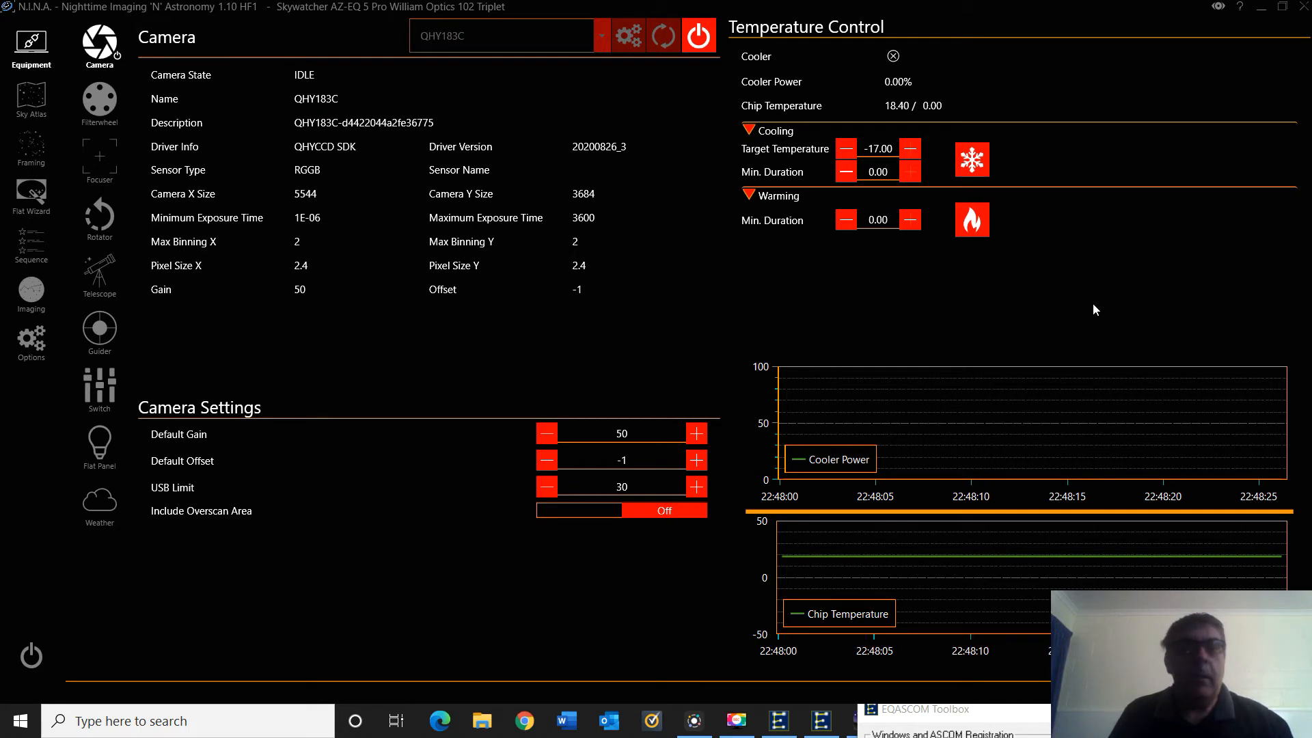
click(99, 106)
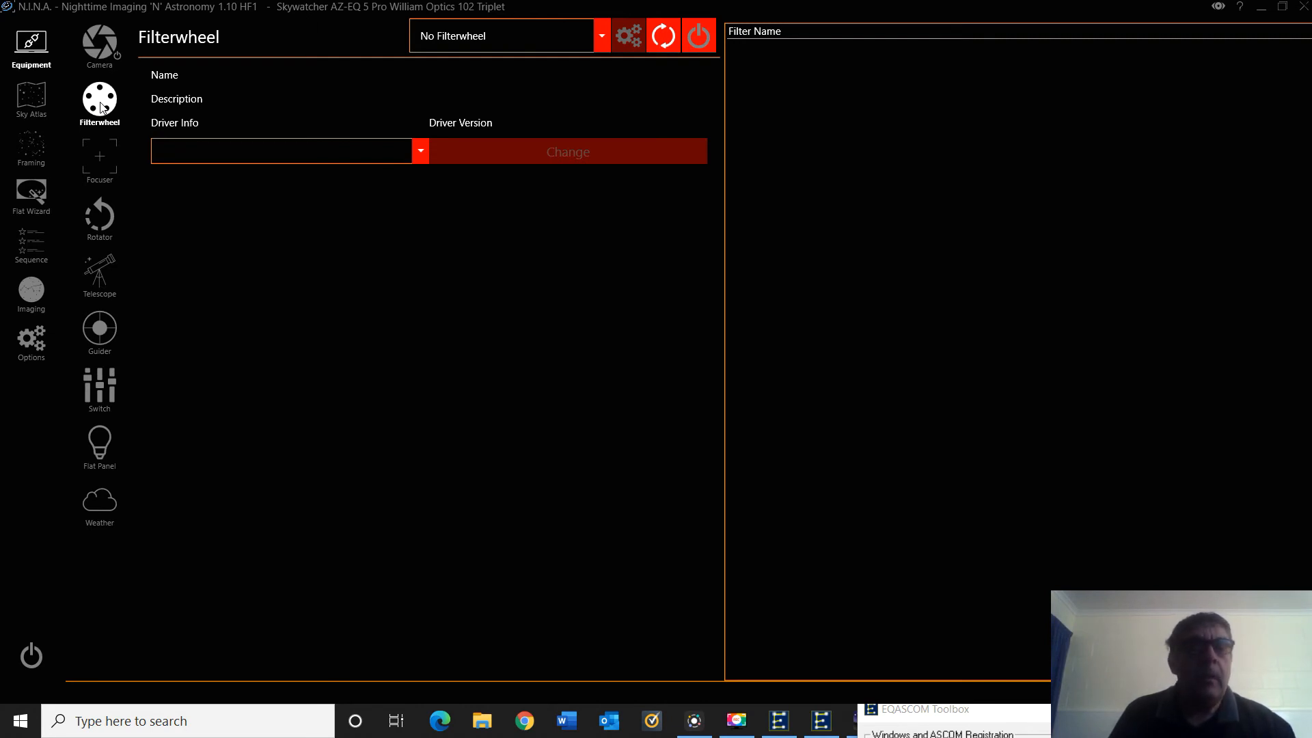
click(101, 158)
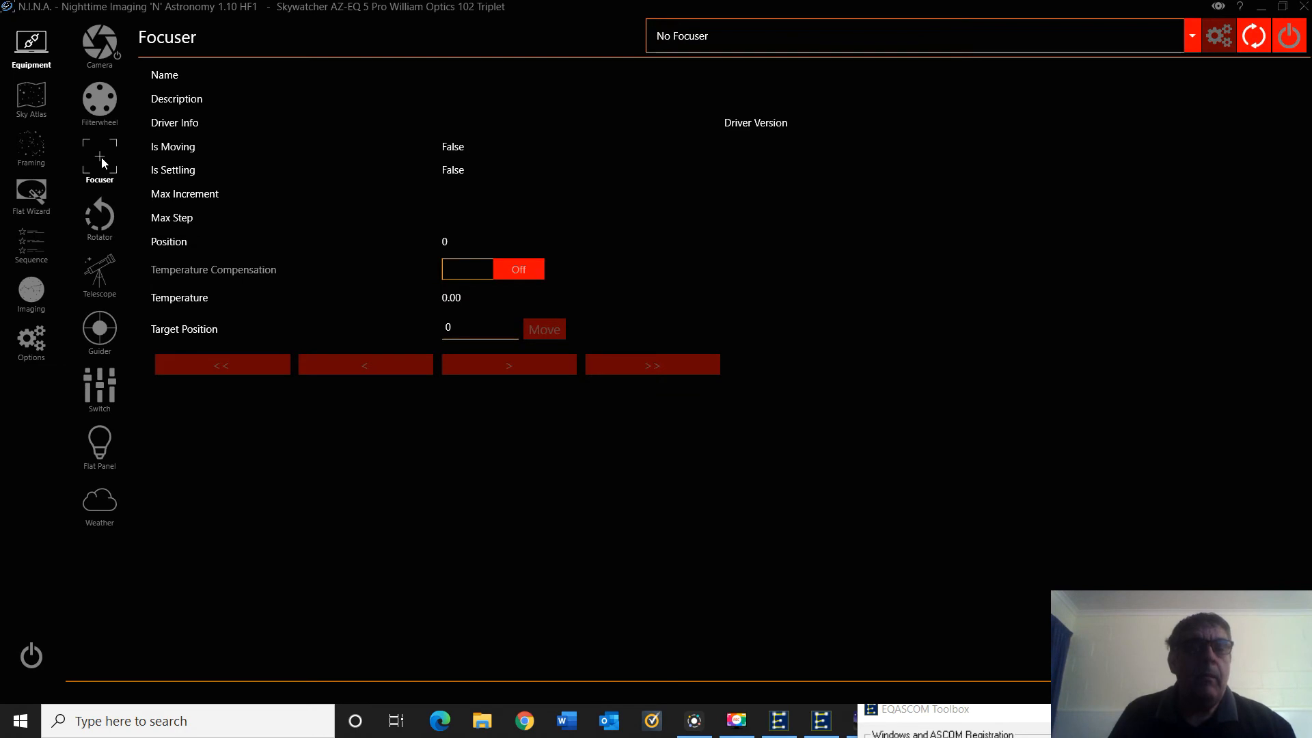
click(105, 228)
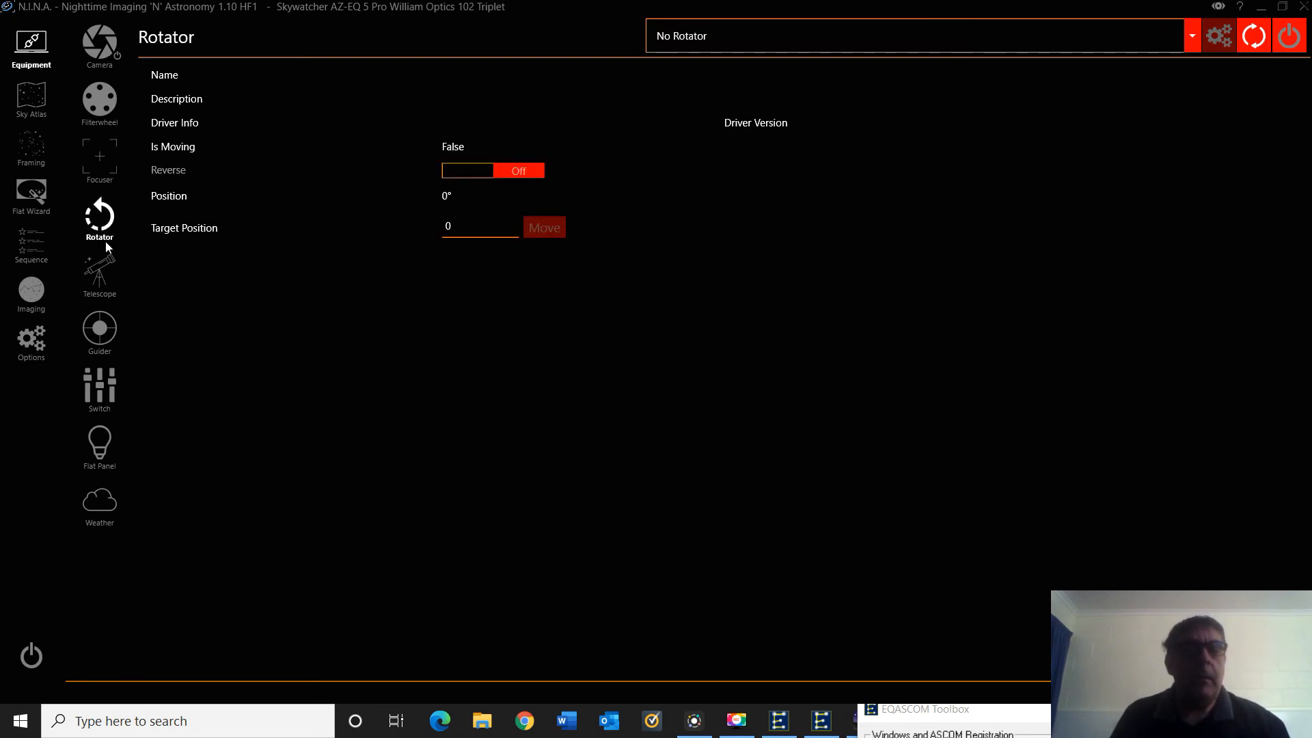
Connect the EQMOD HEQ5/6 telescope and synchronize the latitude and longitude from the telescope to NINA.
click(95, 257)
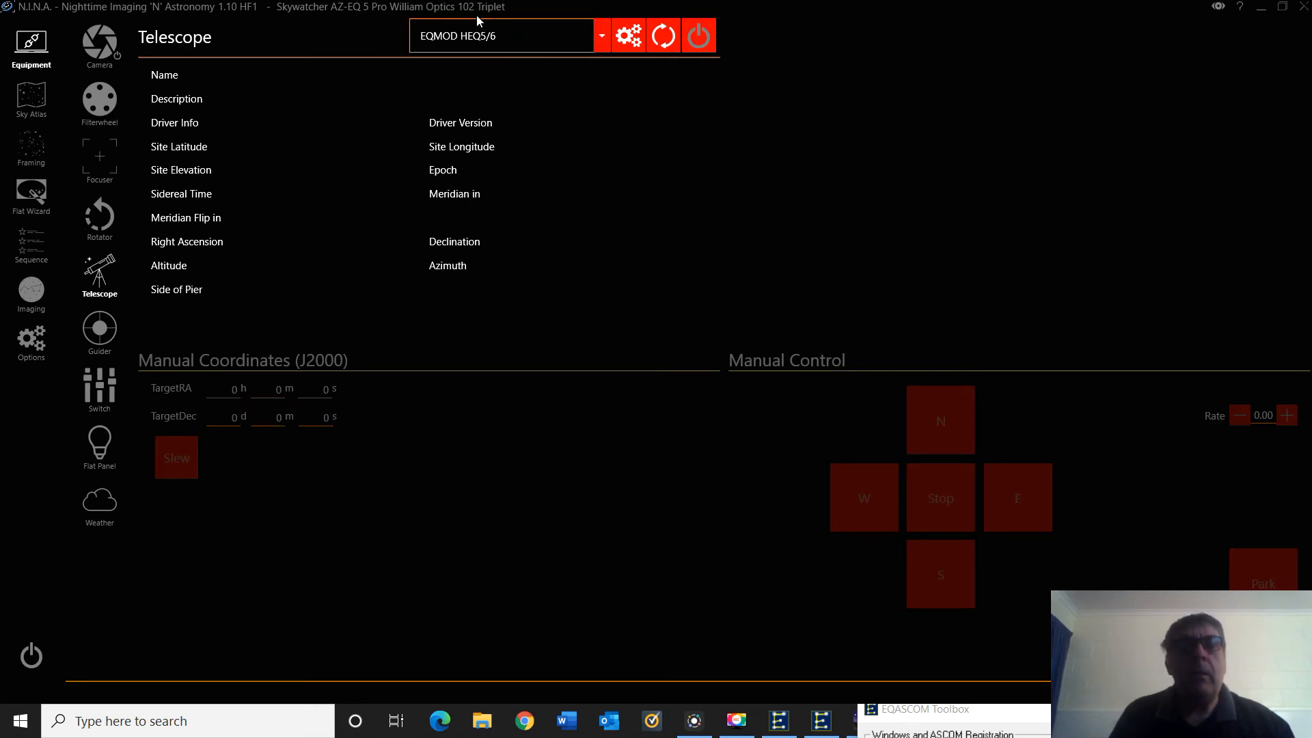
click(700, 37)
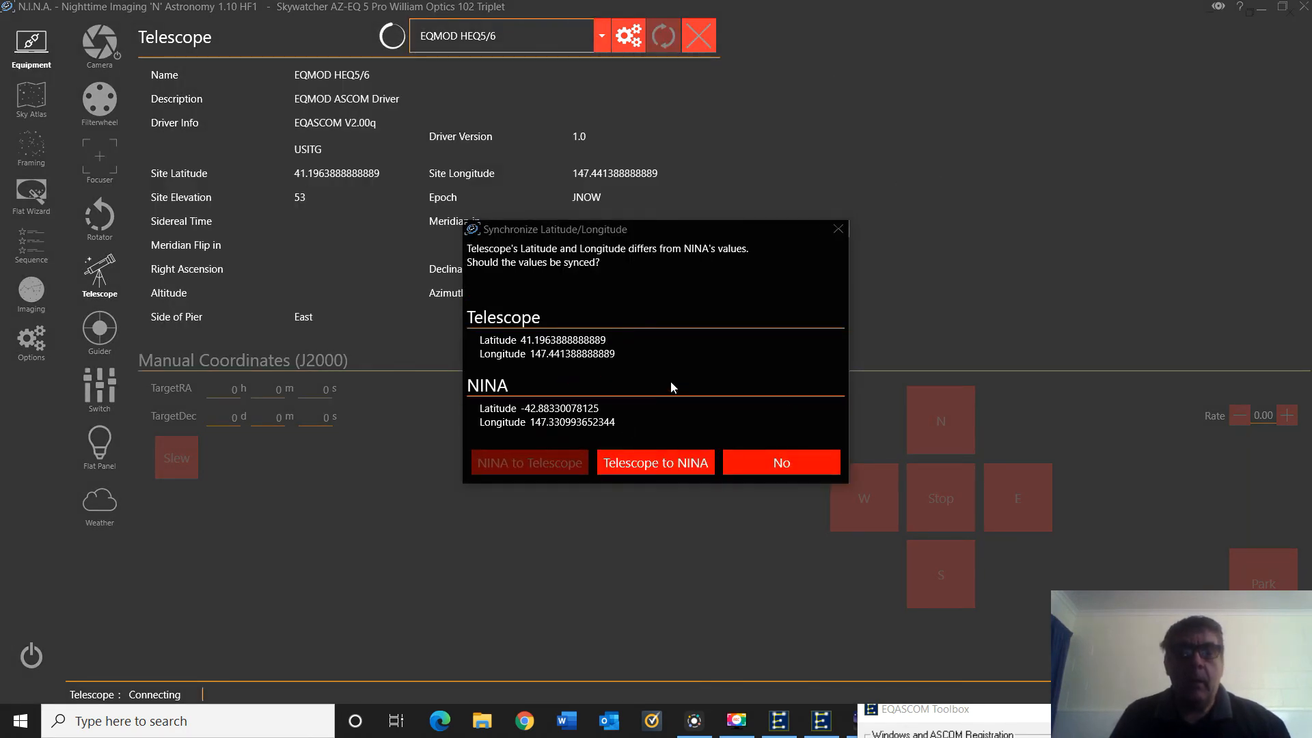
click(646, 461)
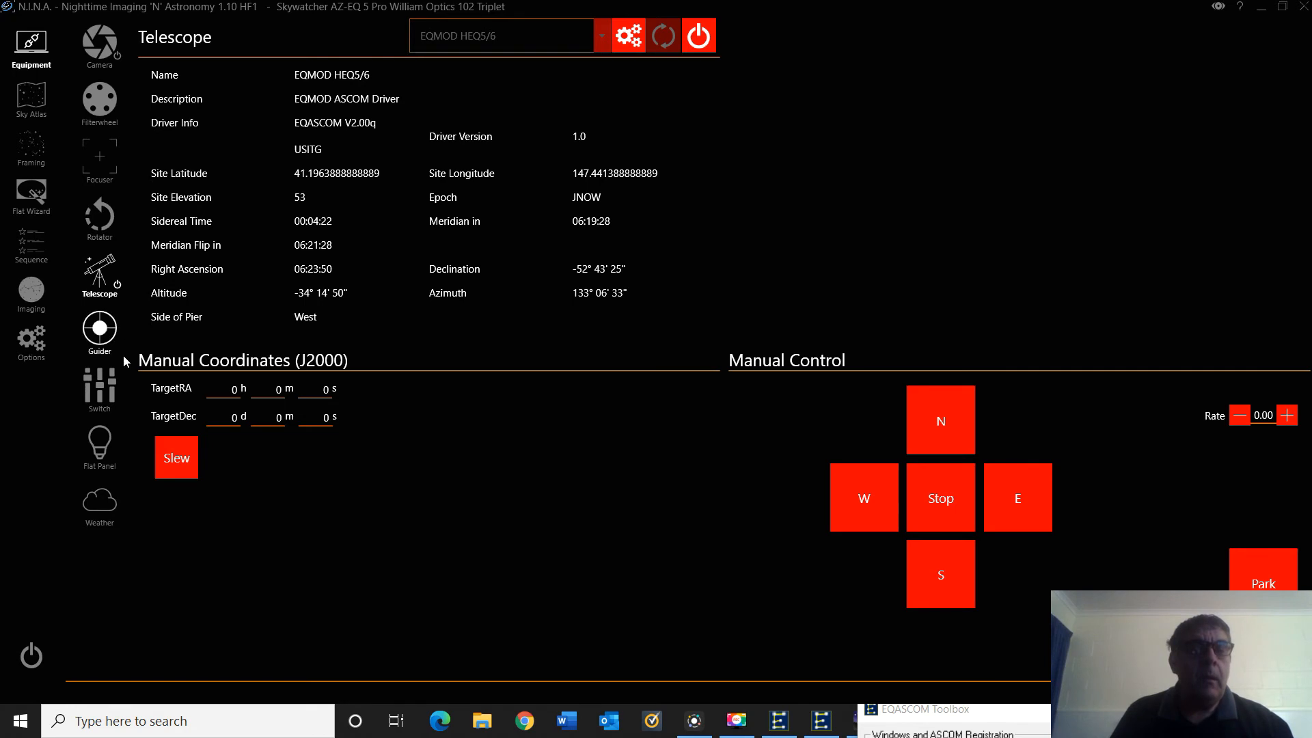
Connect PHD2 as the guider and review the available switch devices.
click(99, 334)
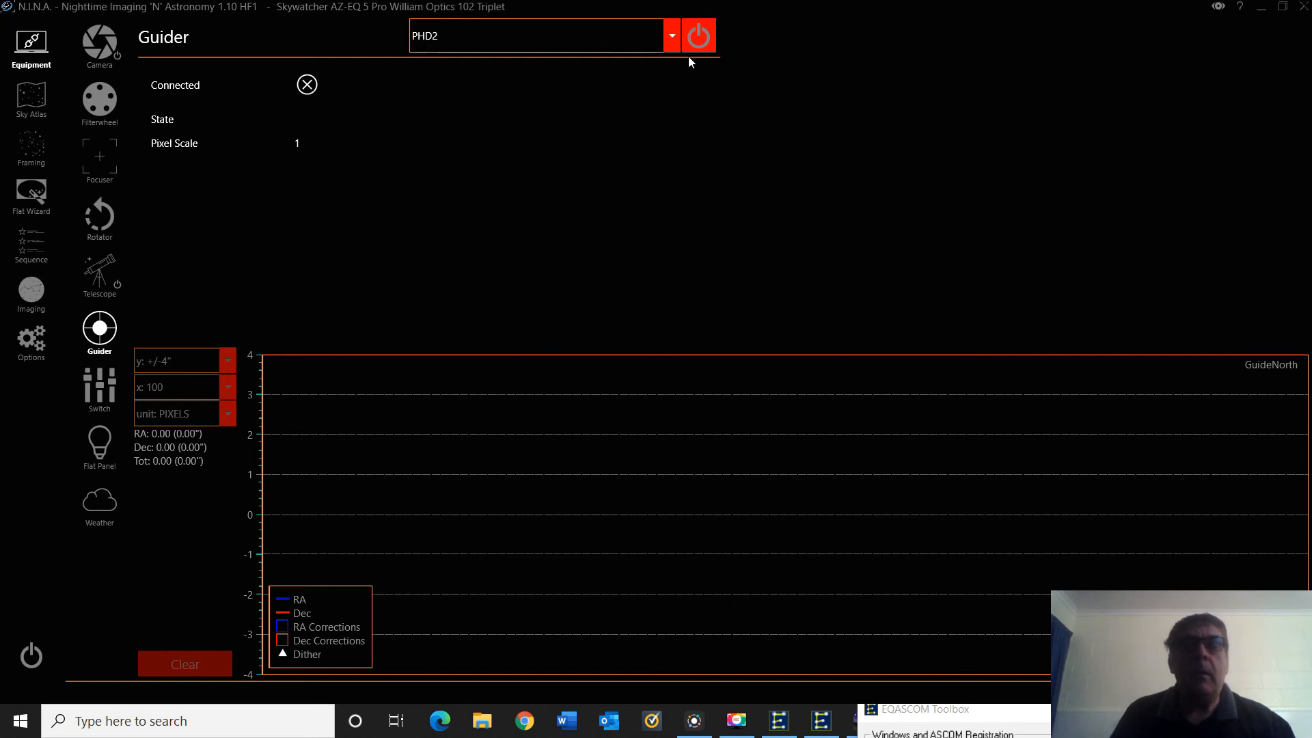
click(698, 37)
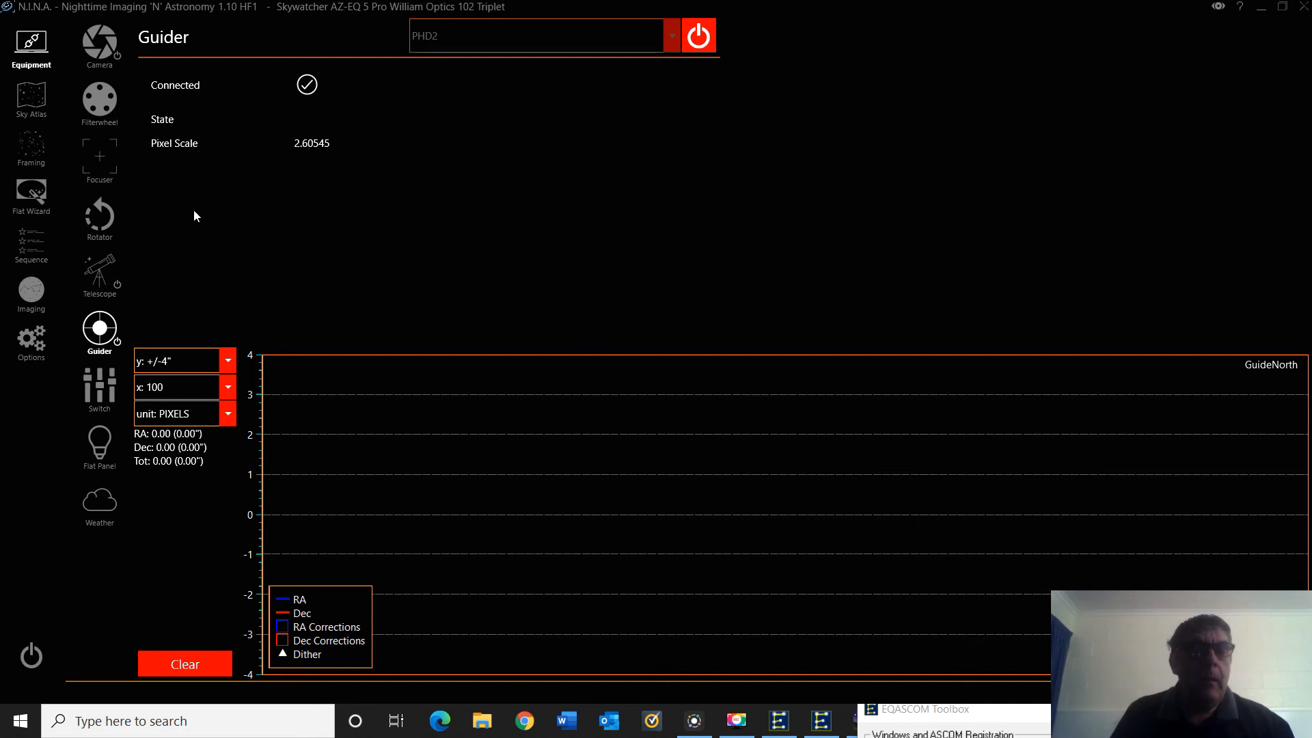
click(100, 379)
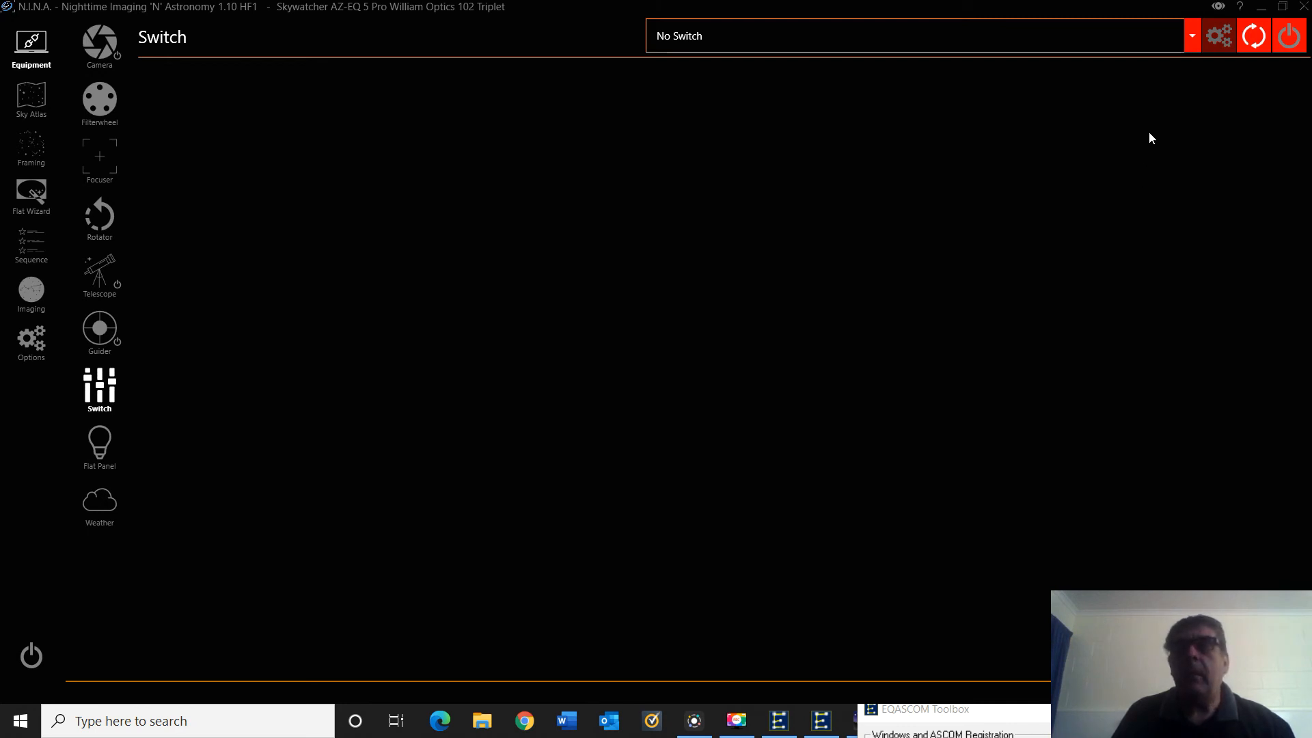
click(1190, 38)
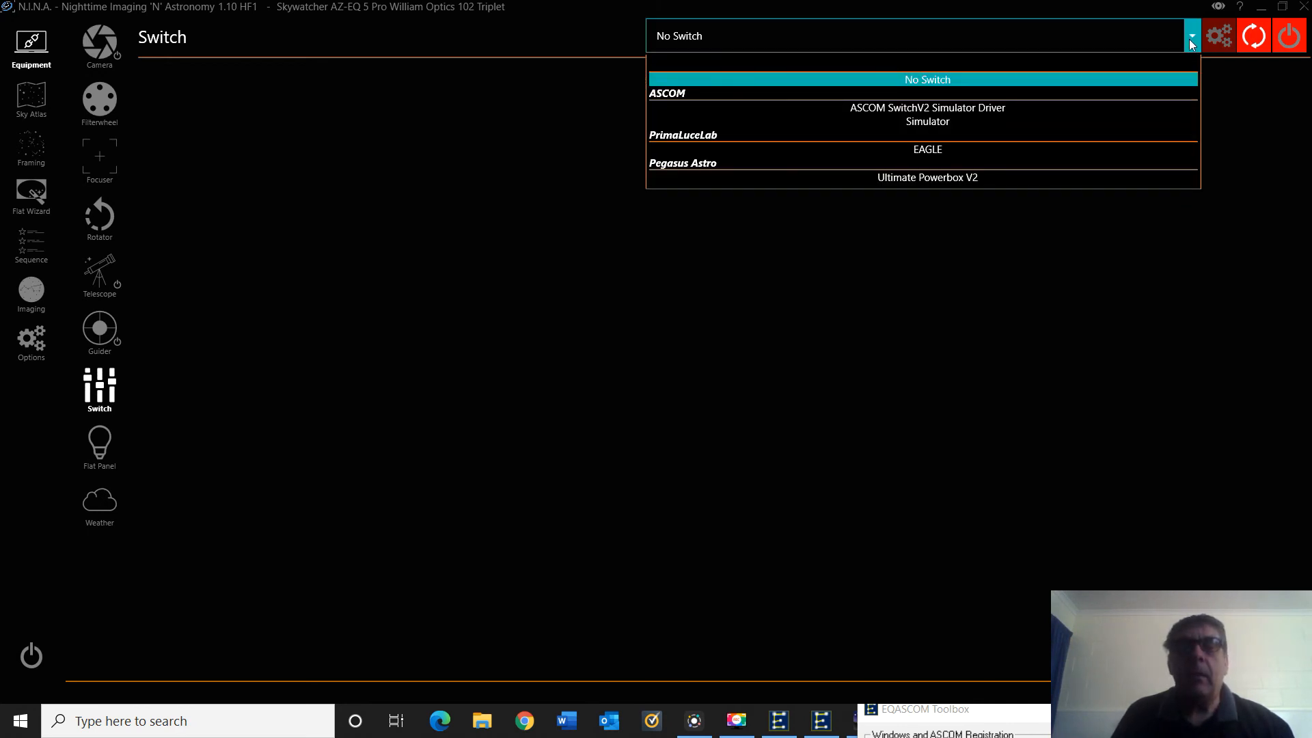
click(1189, 39)
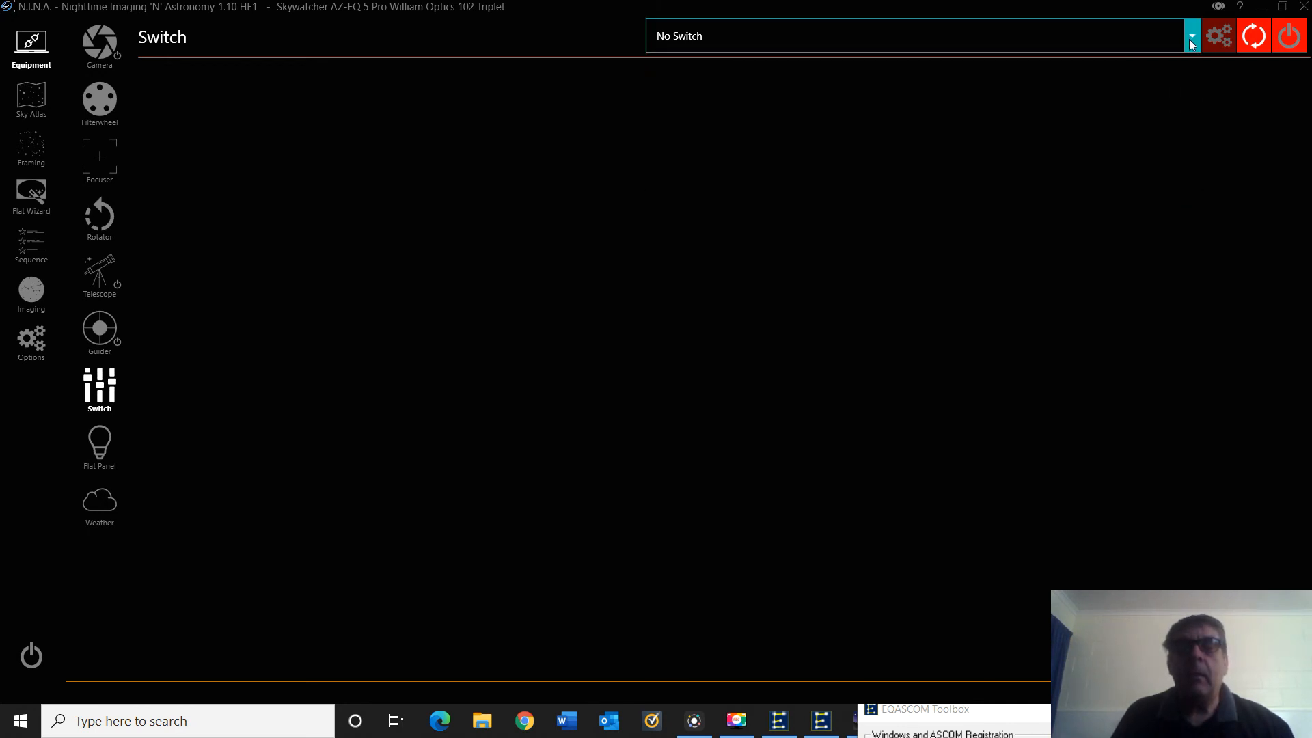
View the flat panel settings and connect OpenWeatherMap as the weather source.
click(114, 443)
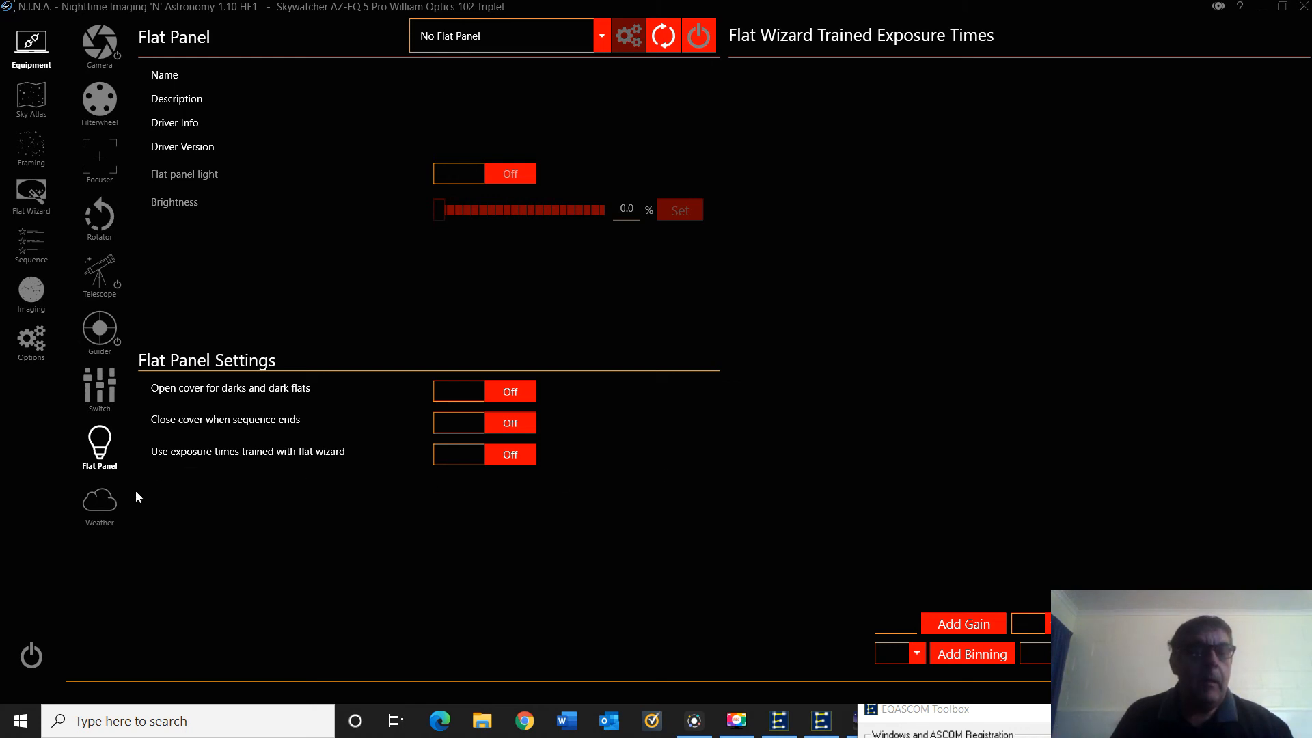
click(100, 505)
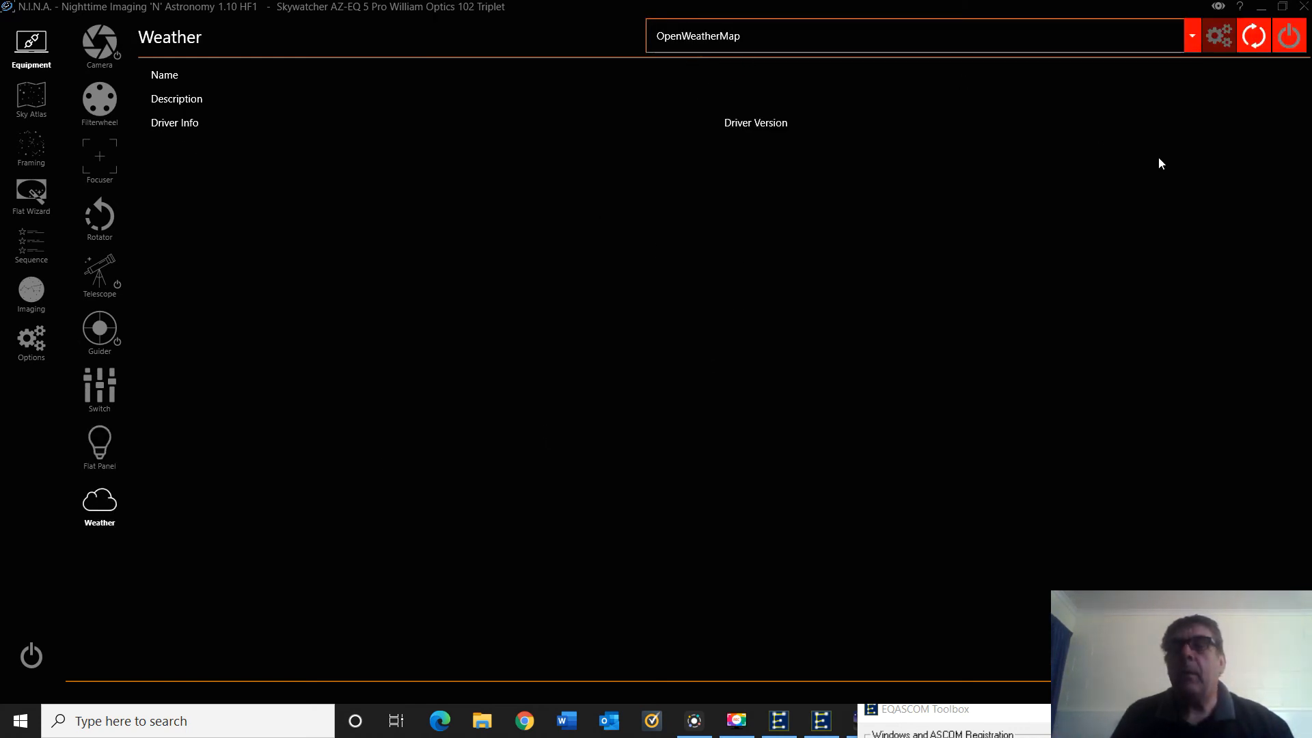
click(1288, 35)
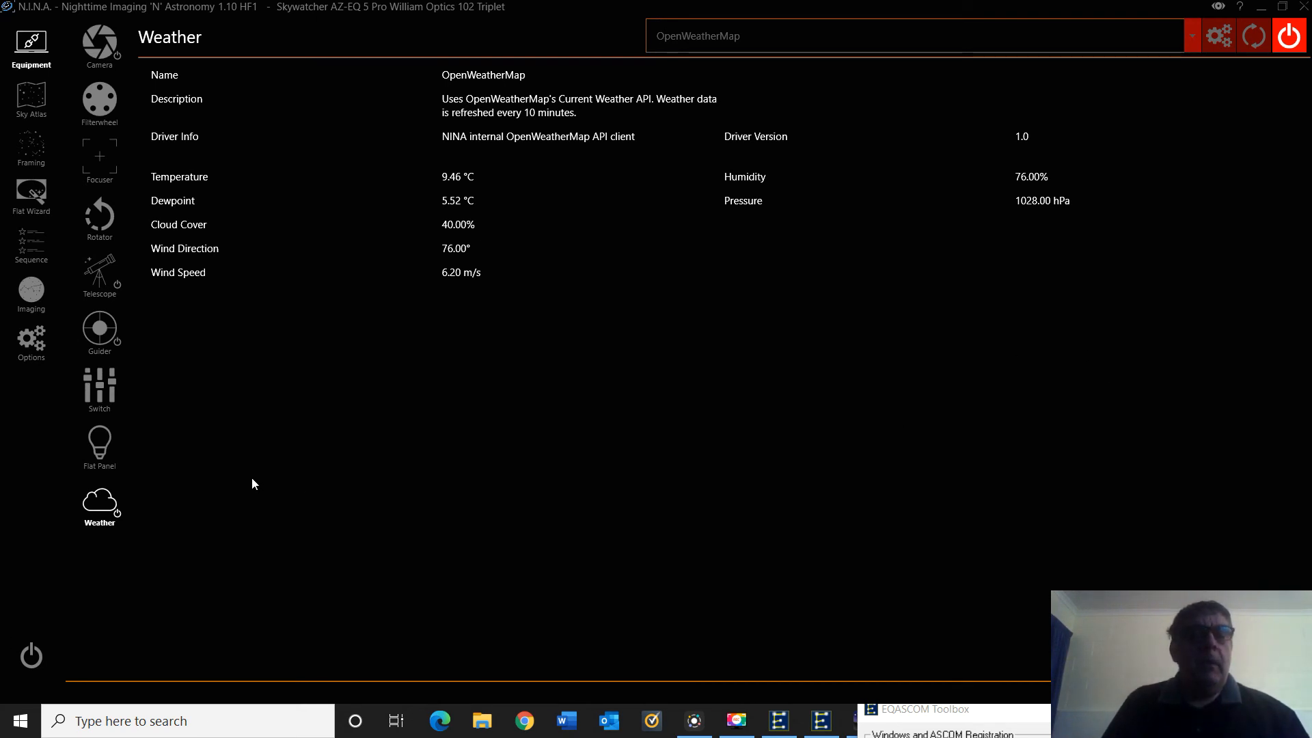
Import the target coordinates from the planetarium software into the framing assistant and review the target's altitude chart.
click(27, 157)
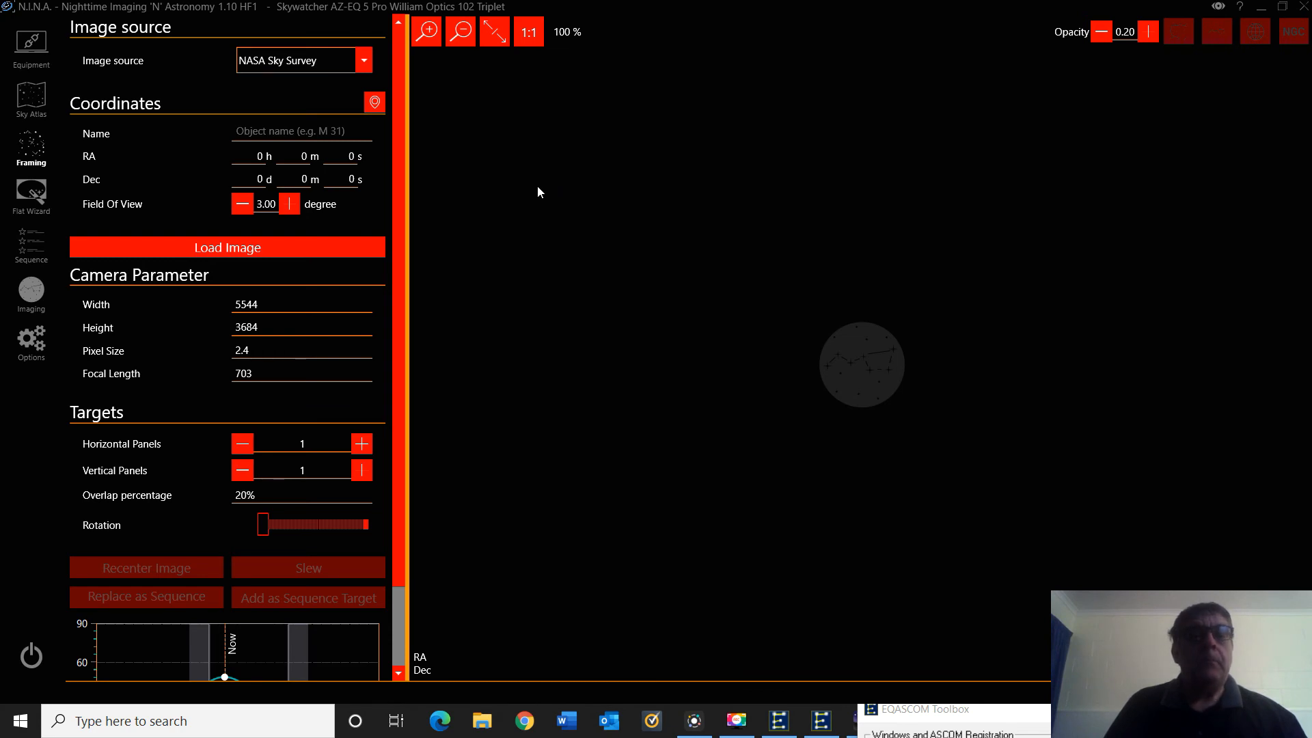
click(375, 101)
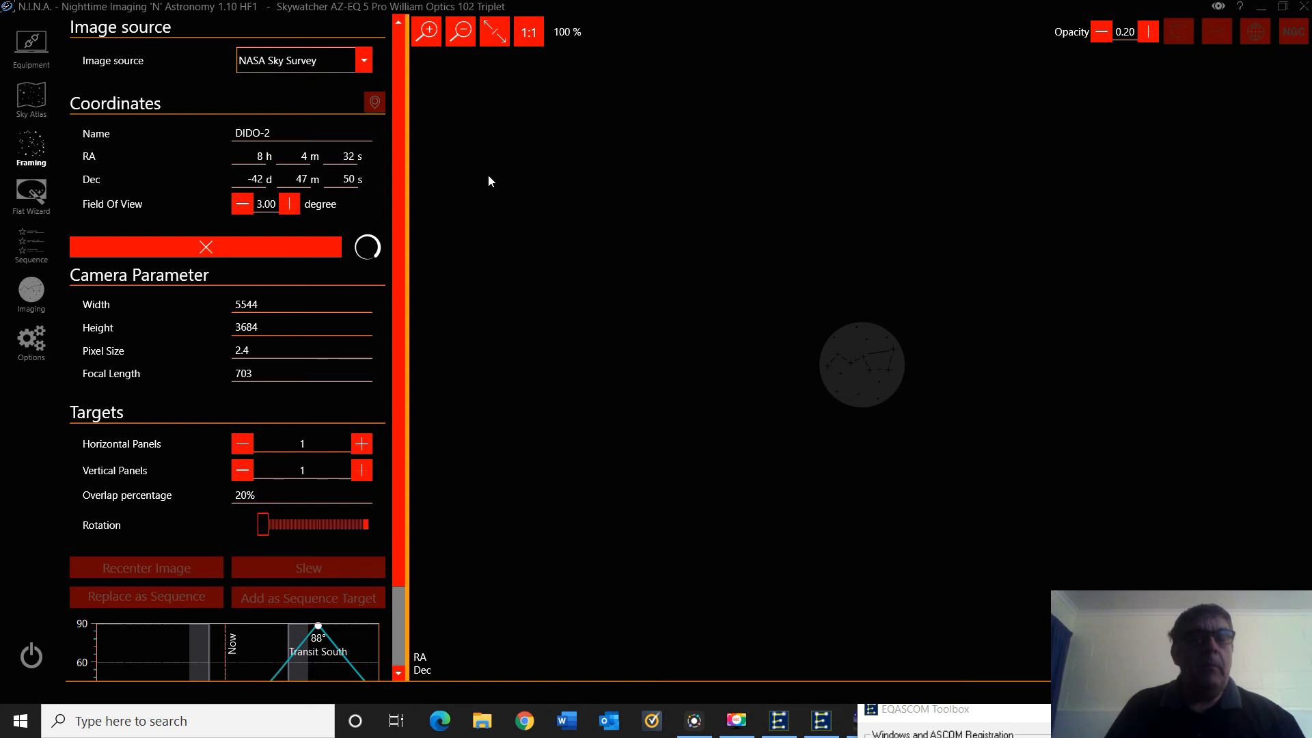
scroll(306, 274, down, 3)
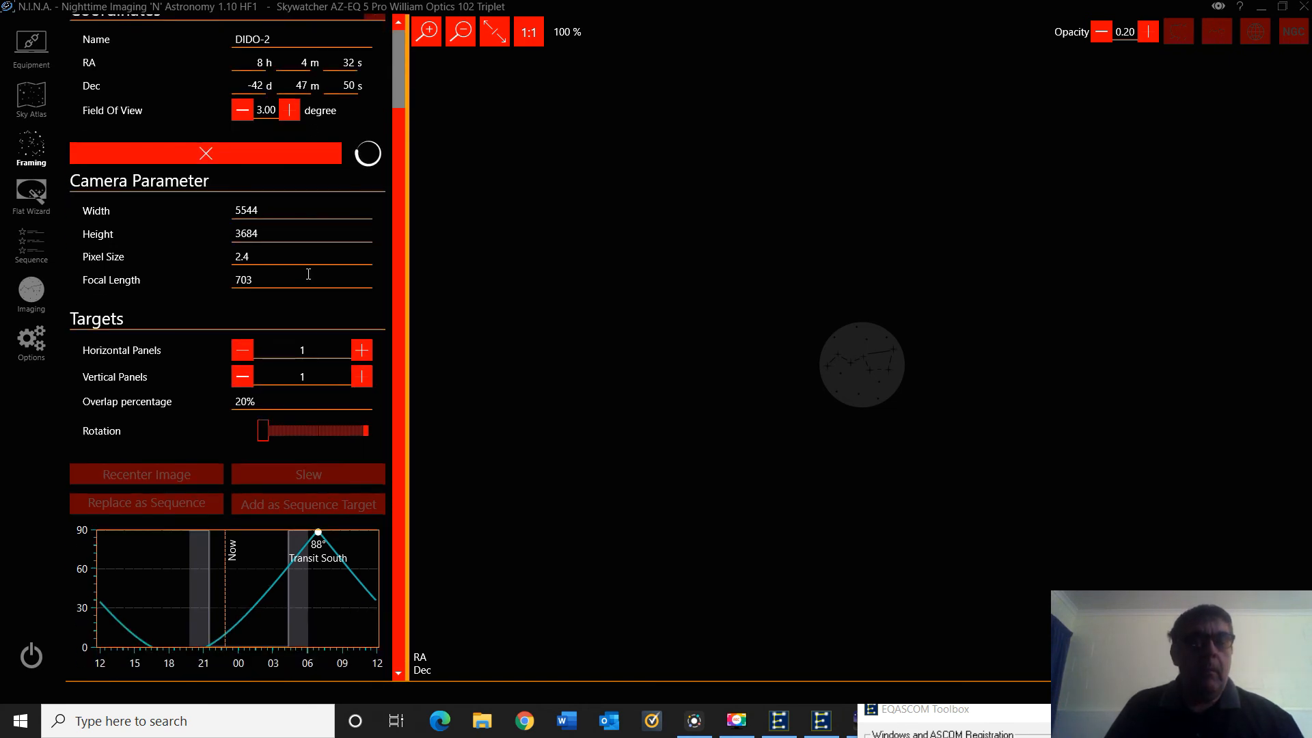
Search the sky atlas for m31 and set it as the sequence target.
click(37, 105)
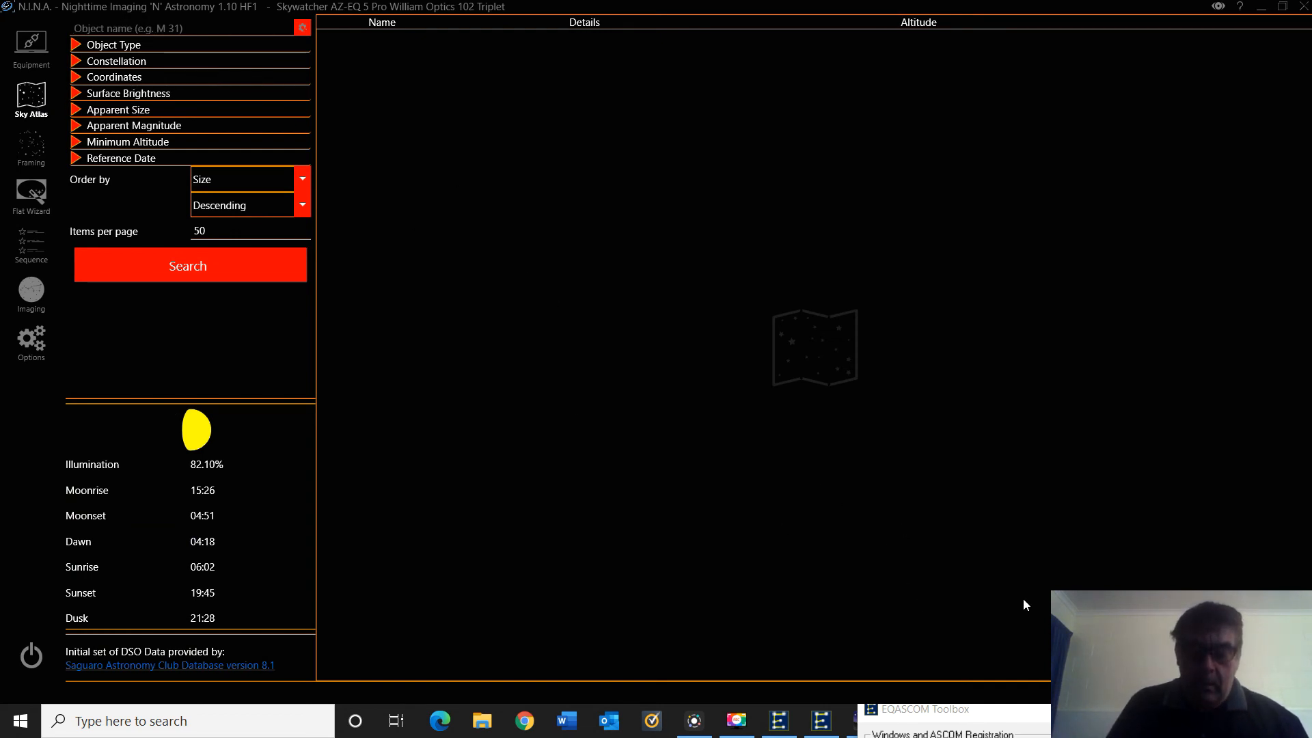
text(m31)
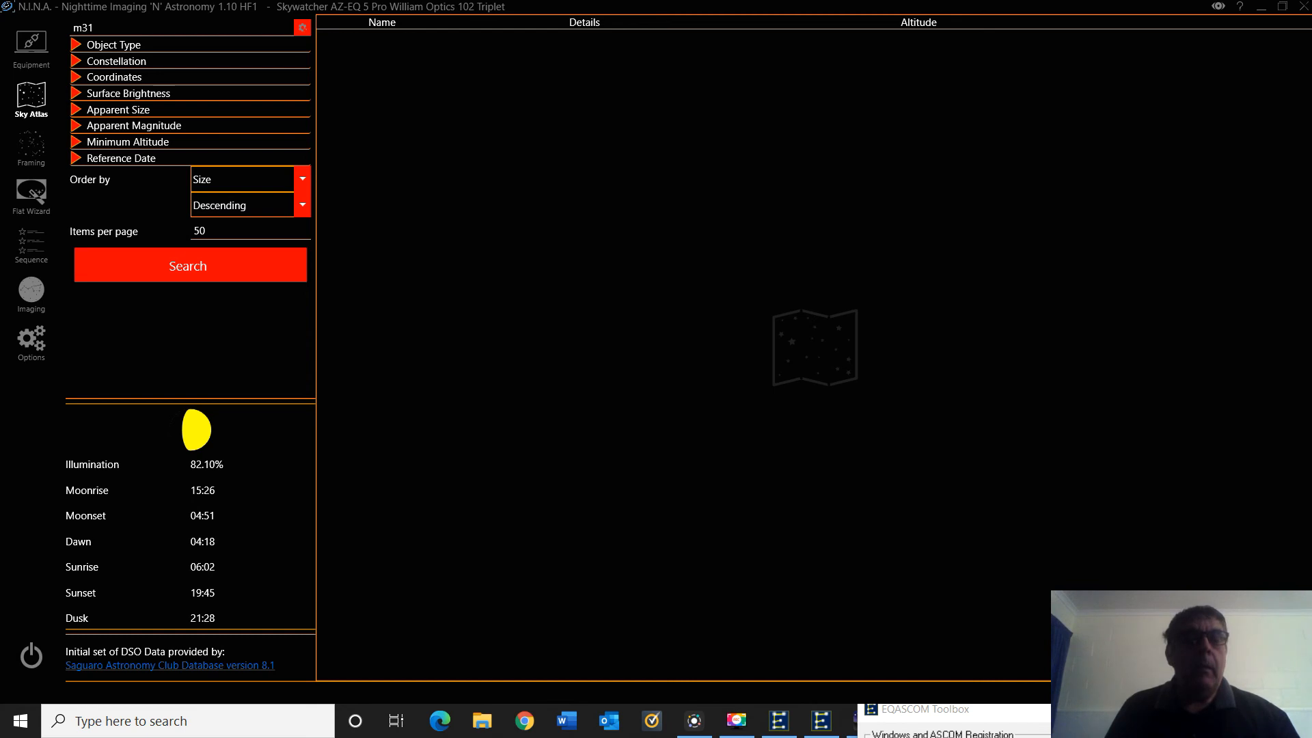
click(214, 267)
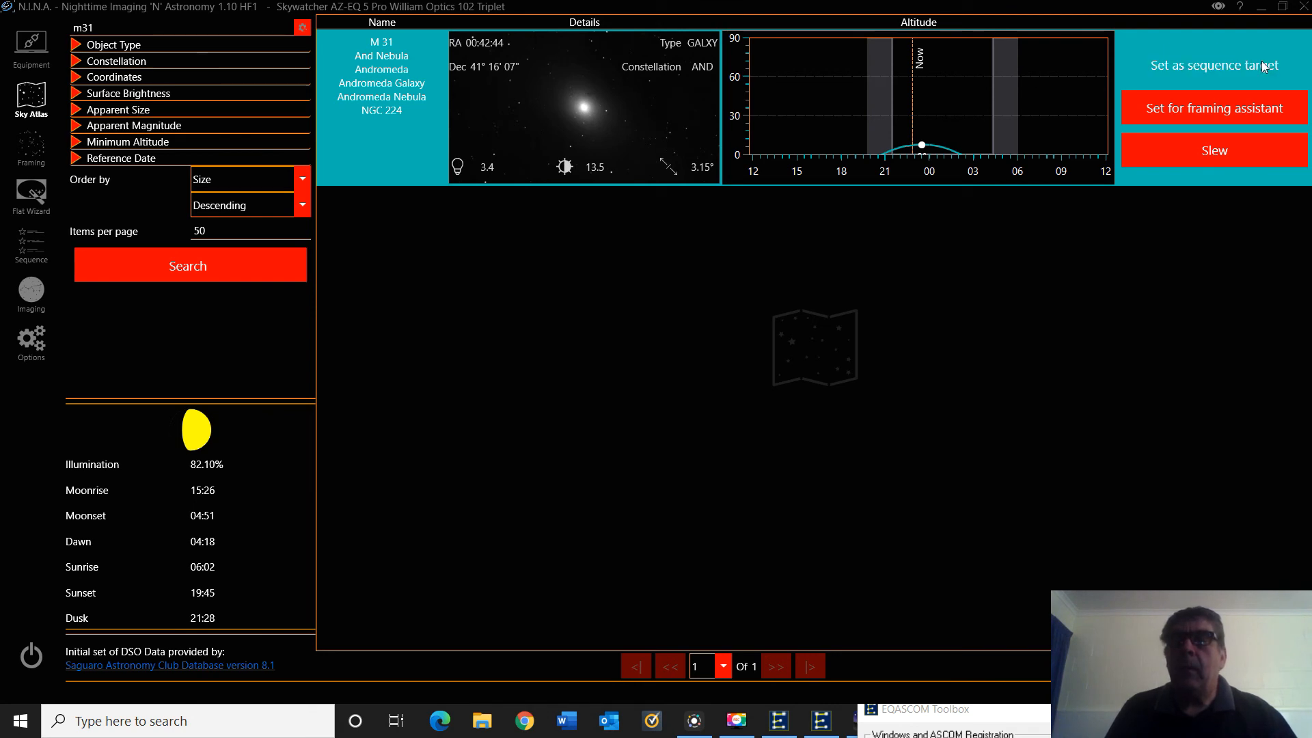
click(1216, 67)
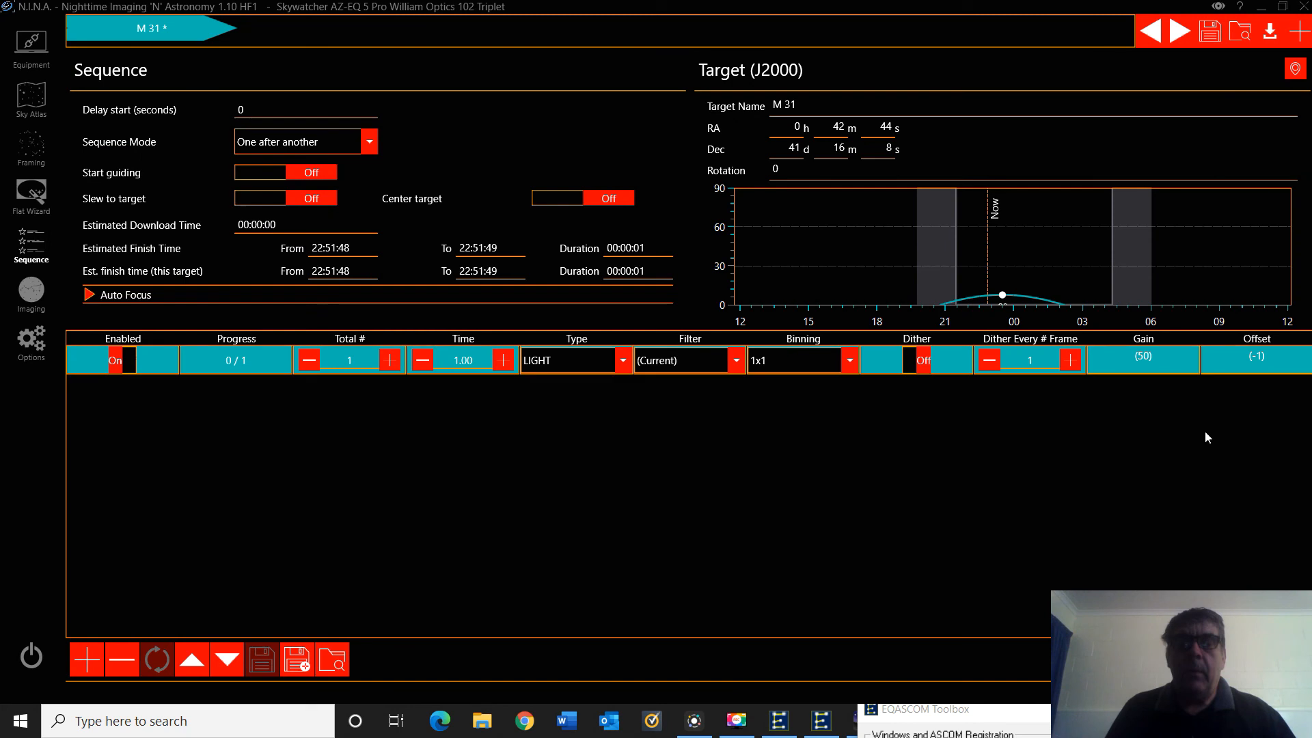
Review the available frame types for the exposure entry of the M 31 sequence.
mouse_move(174, 36)
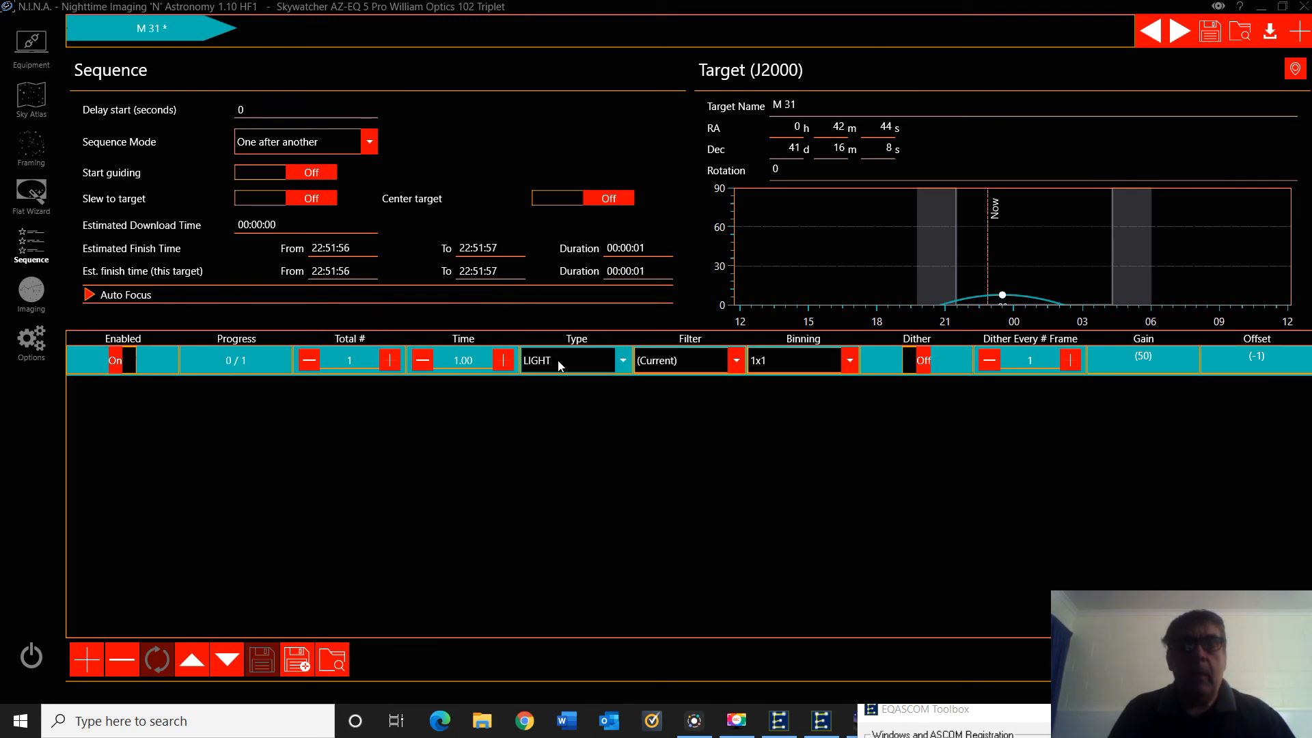
click(624, 363)
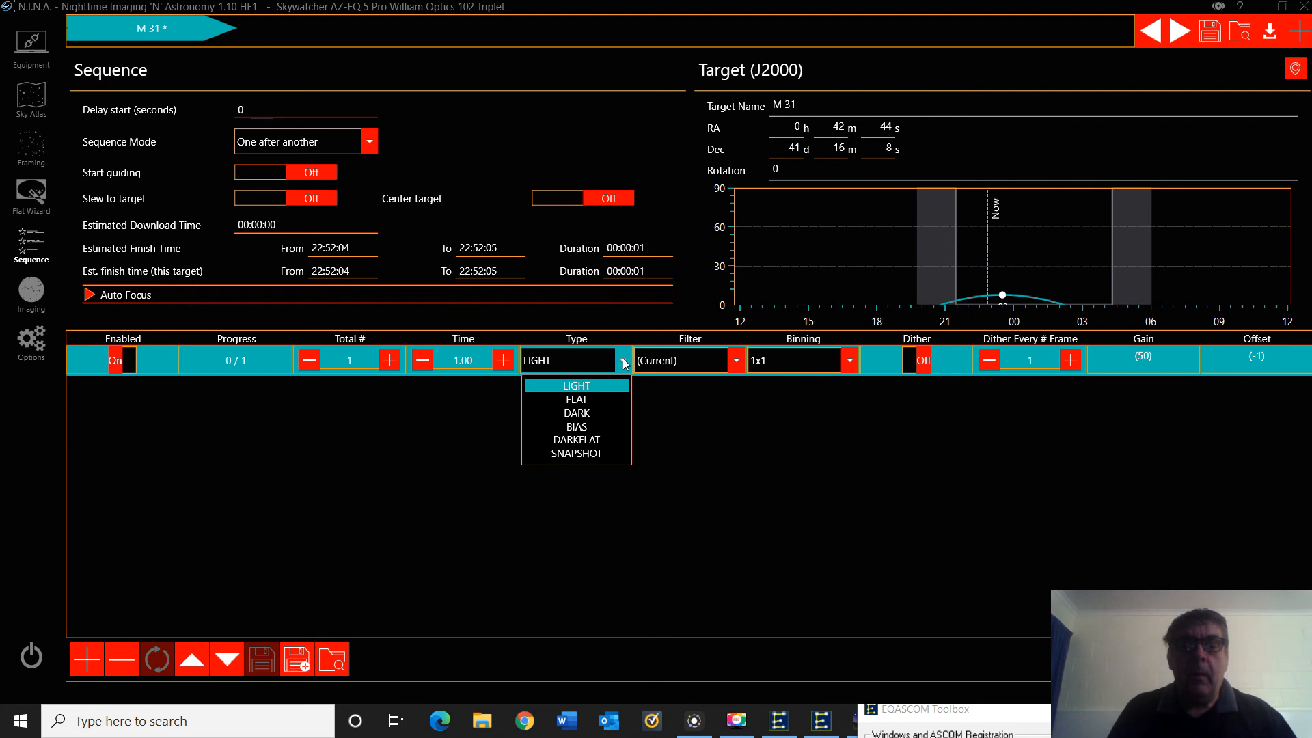
click(625, 363)
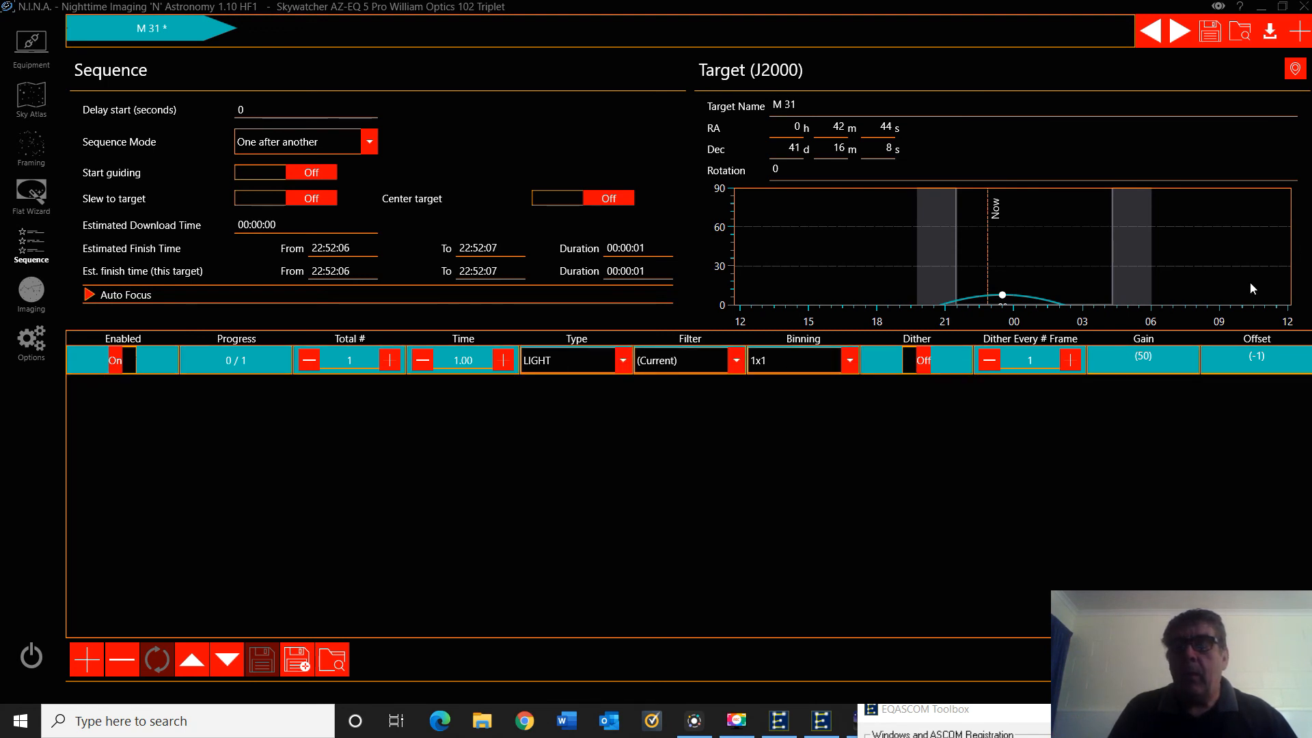
Add two DARK exposure entries below the LIGHT entry in the M 31 sequence and remove both again.
click(87, 663)
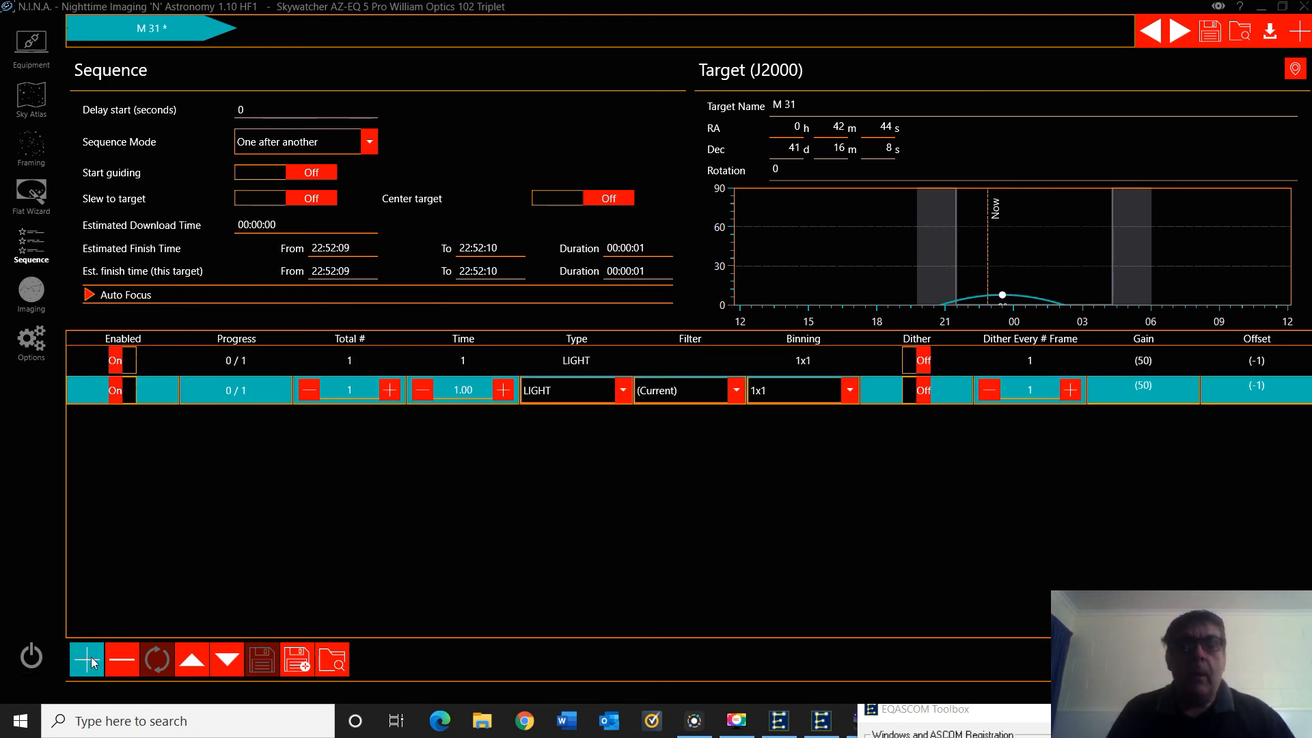
click(623, 391)
click(590, 442)
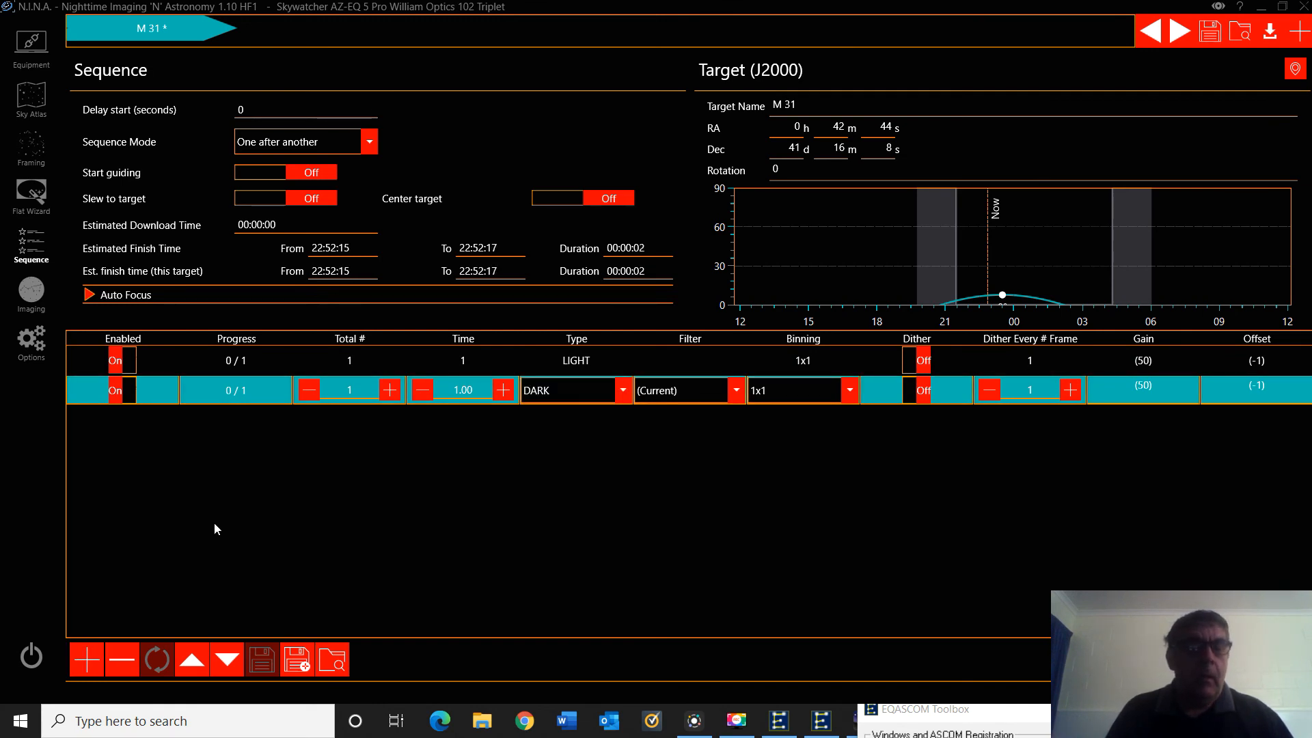
click(87, 660)
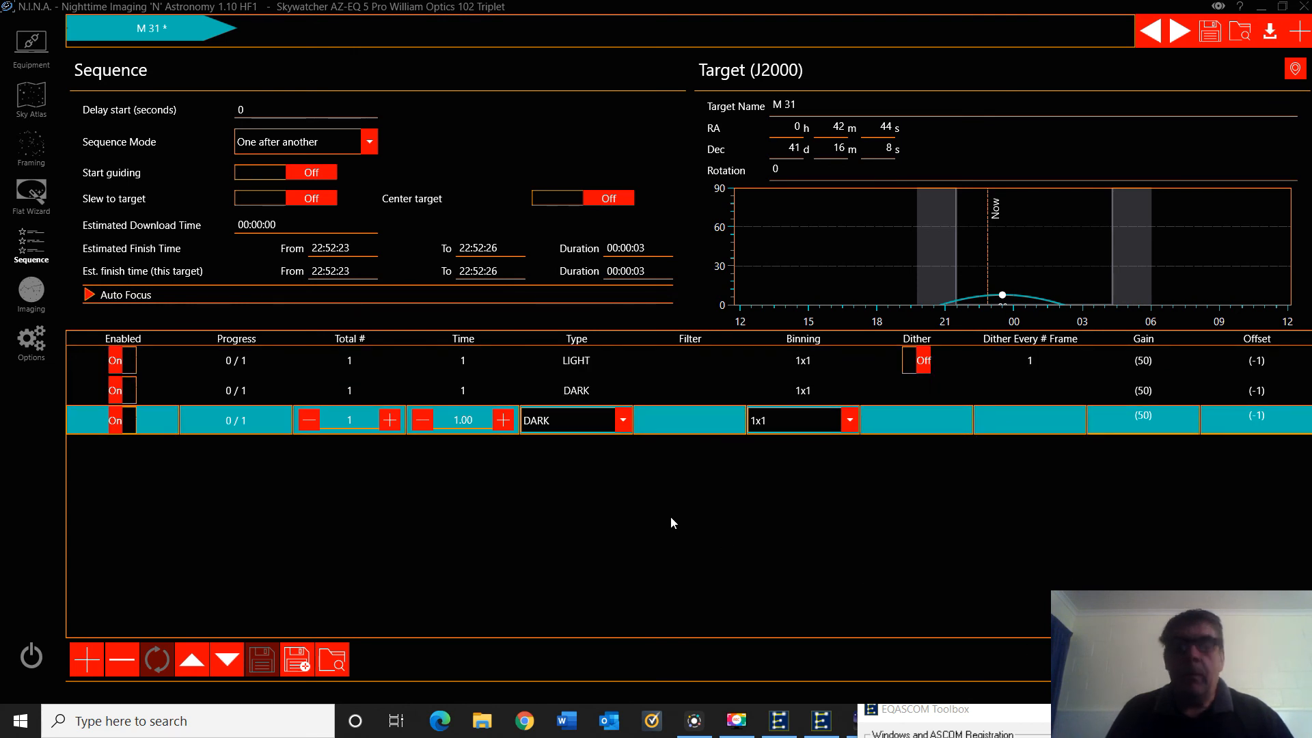
click(122, 655)
click(123, 656)
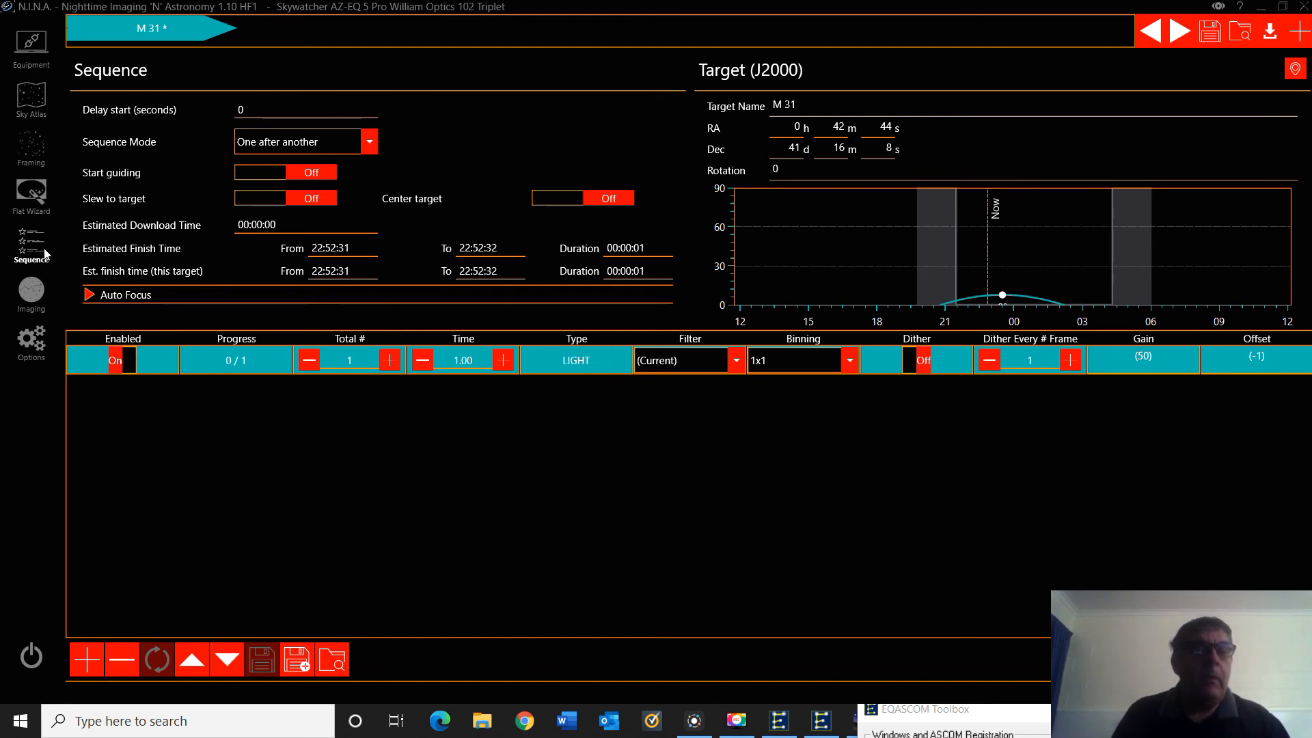
Open the imaging workspace to examine the camera, telescope, plate solving, guiding and sequence information.
click(30, 291)
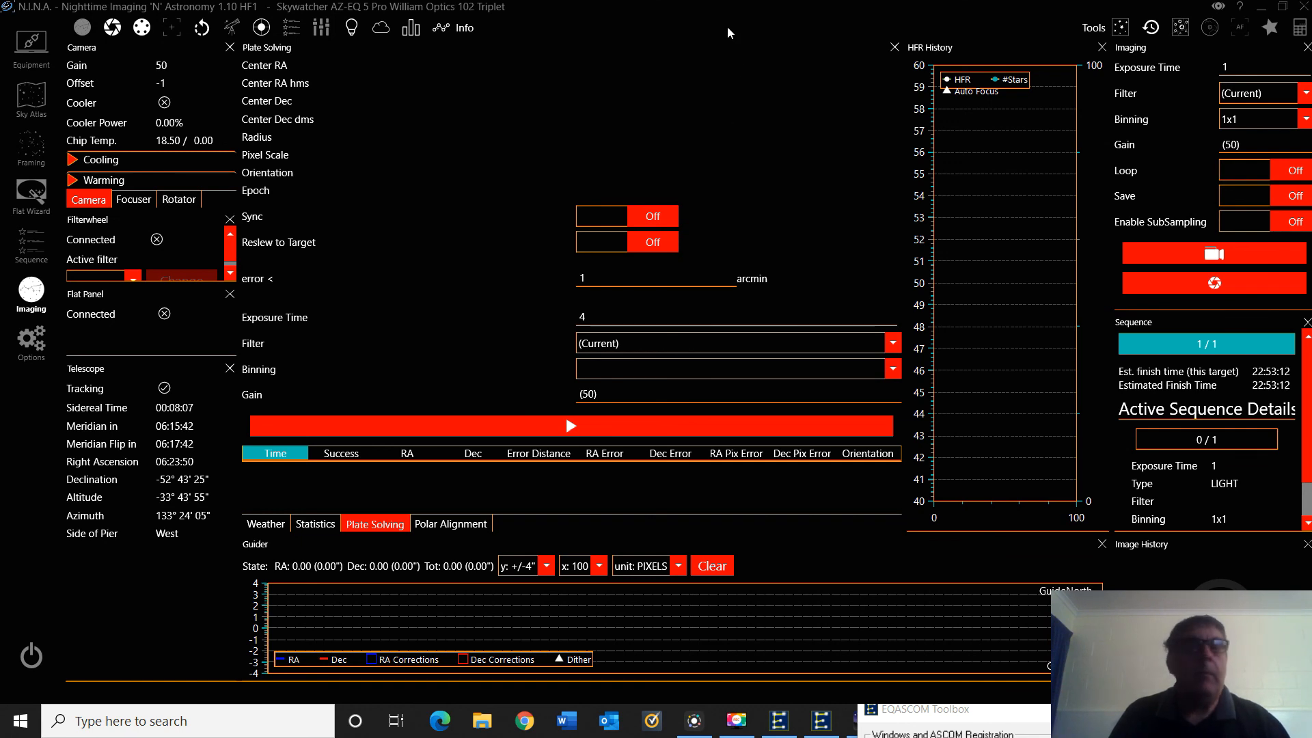
Disconnect the QHY183C camera in the equipment setup.
click(32, 41)
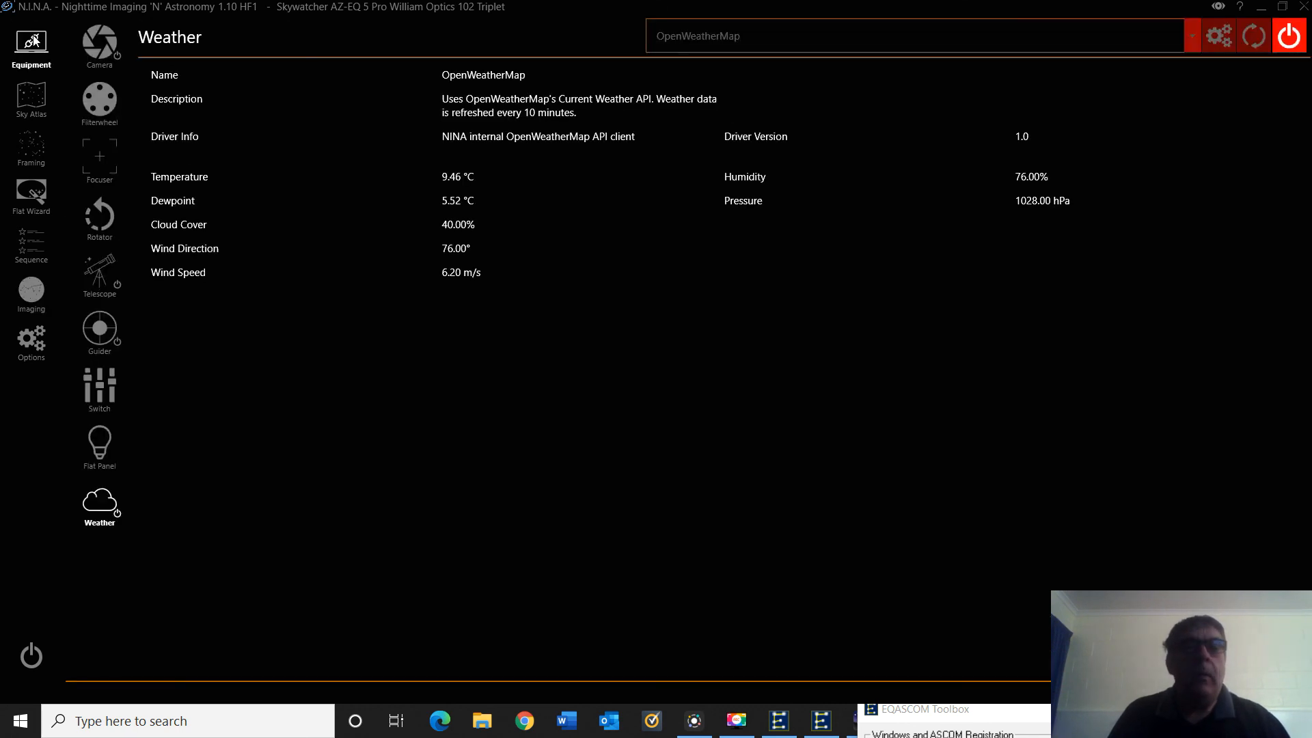
click(95, 40)
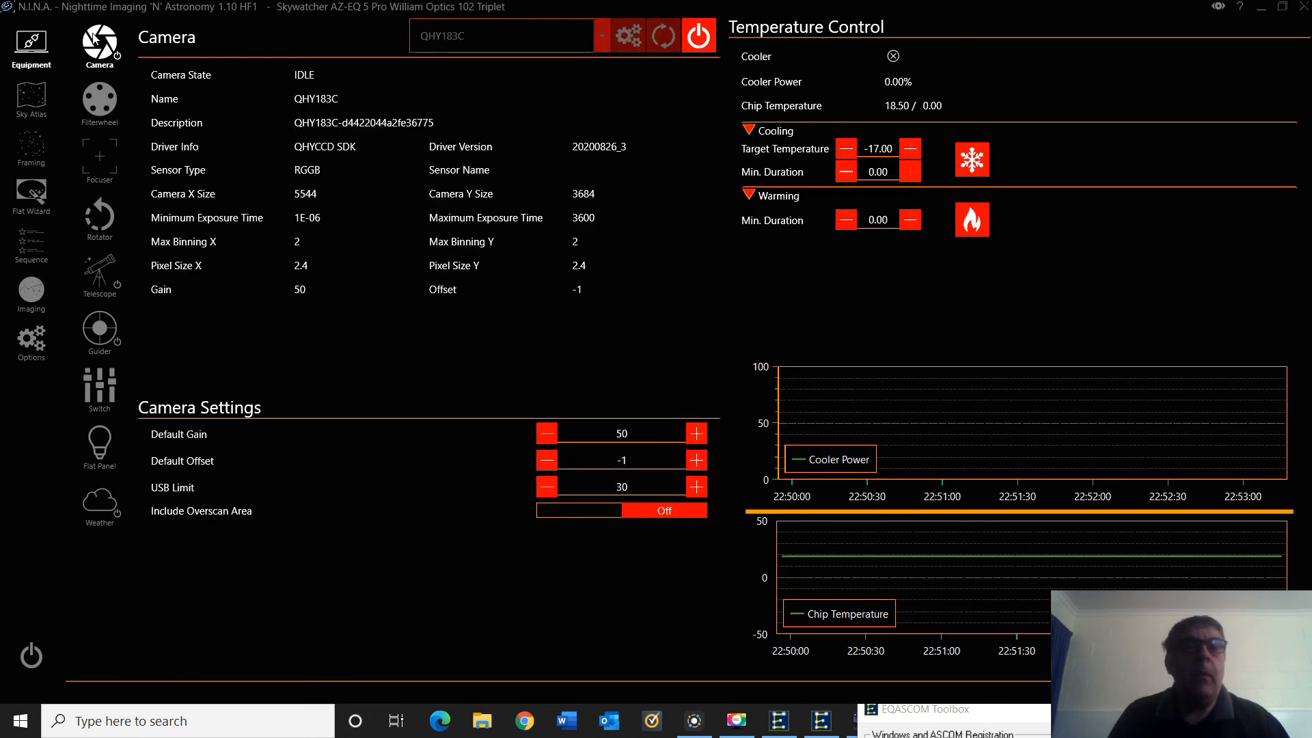
click(702, 38)
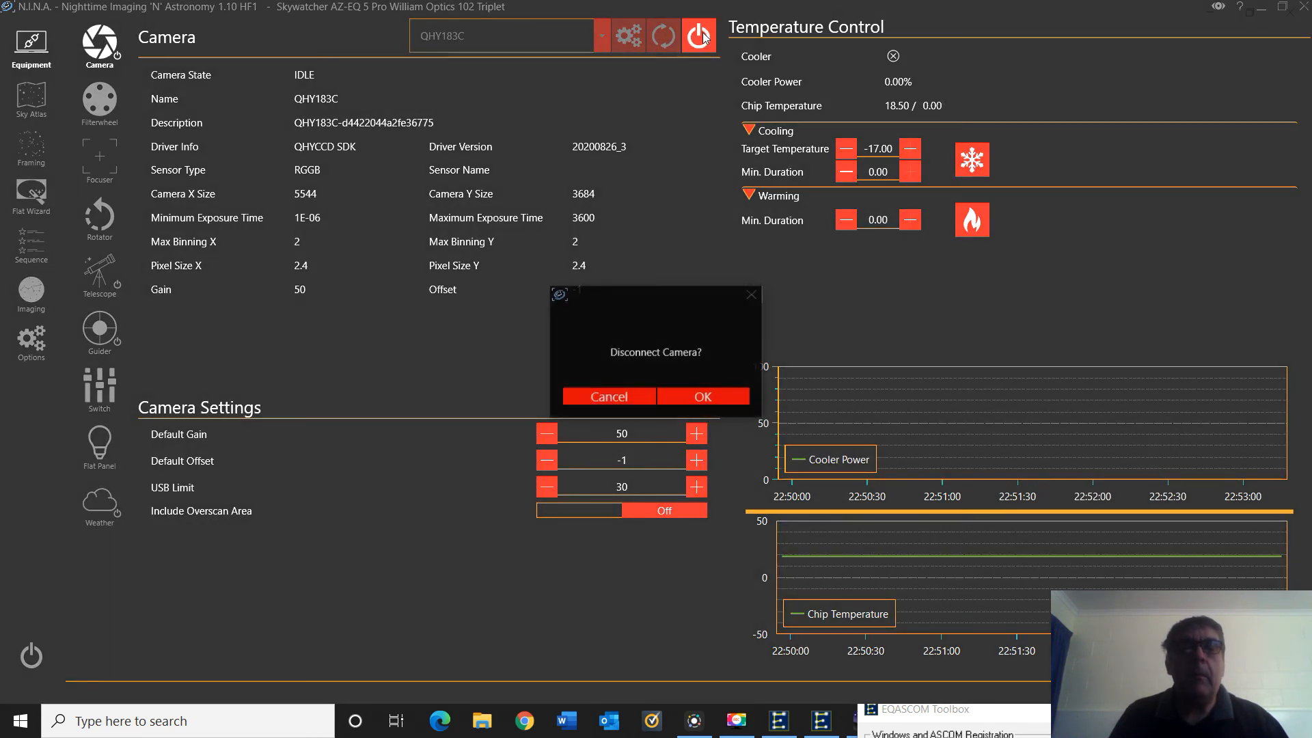
click(735, 397)
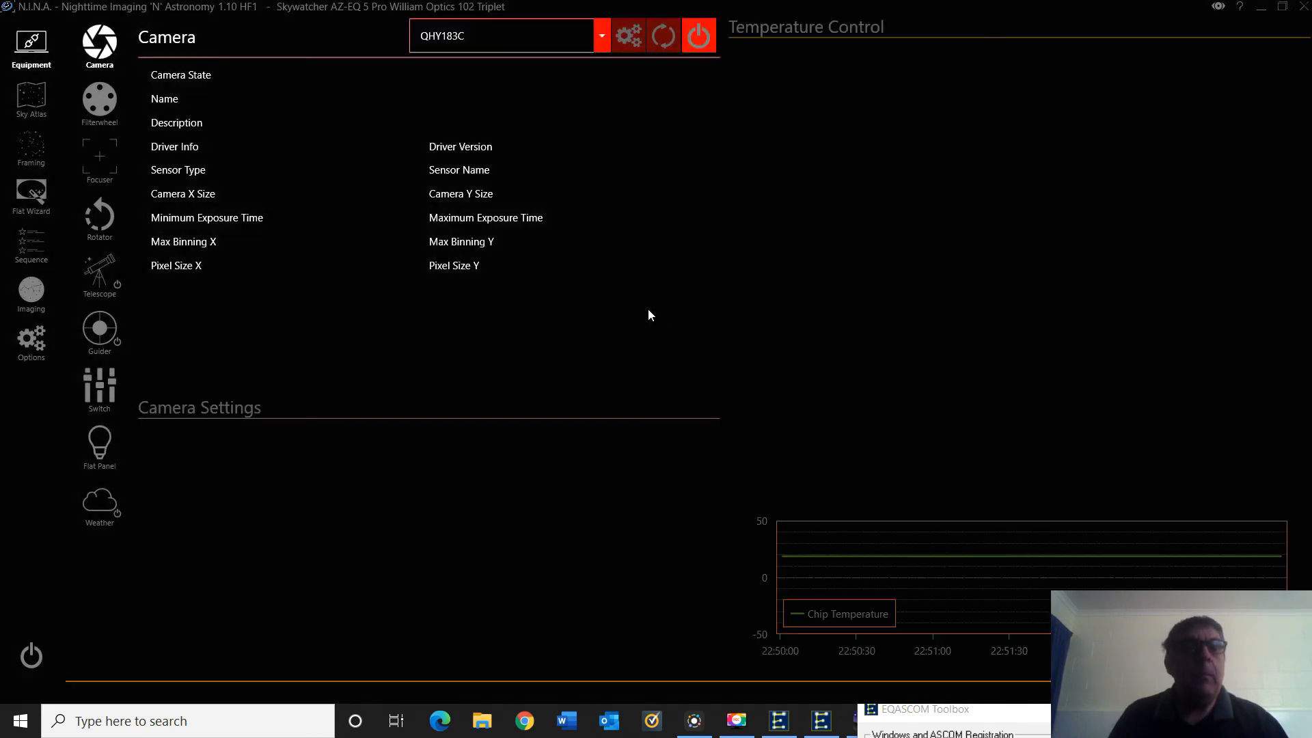
Disconnect the EQMOD HEQ5/6 telescope in the equipment setup.
click(119, 293)
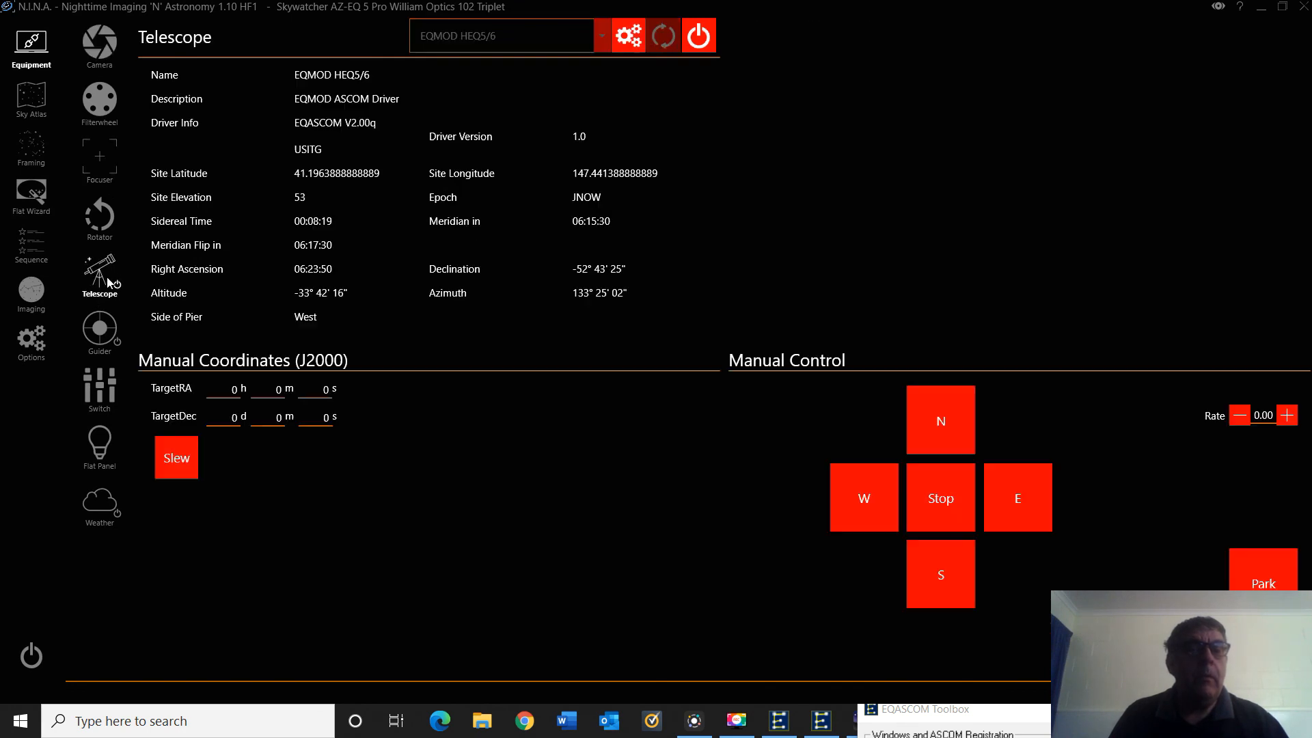
click(698, 37)
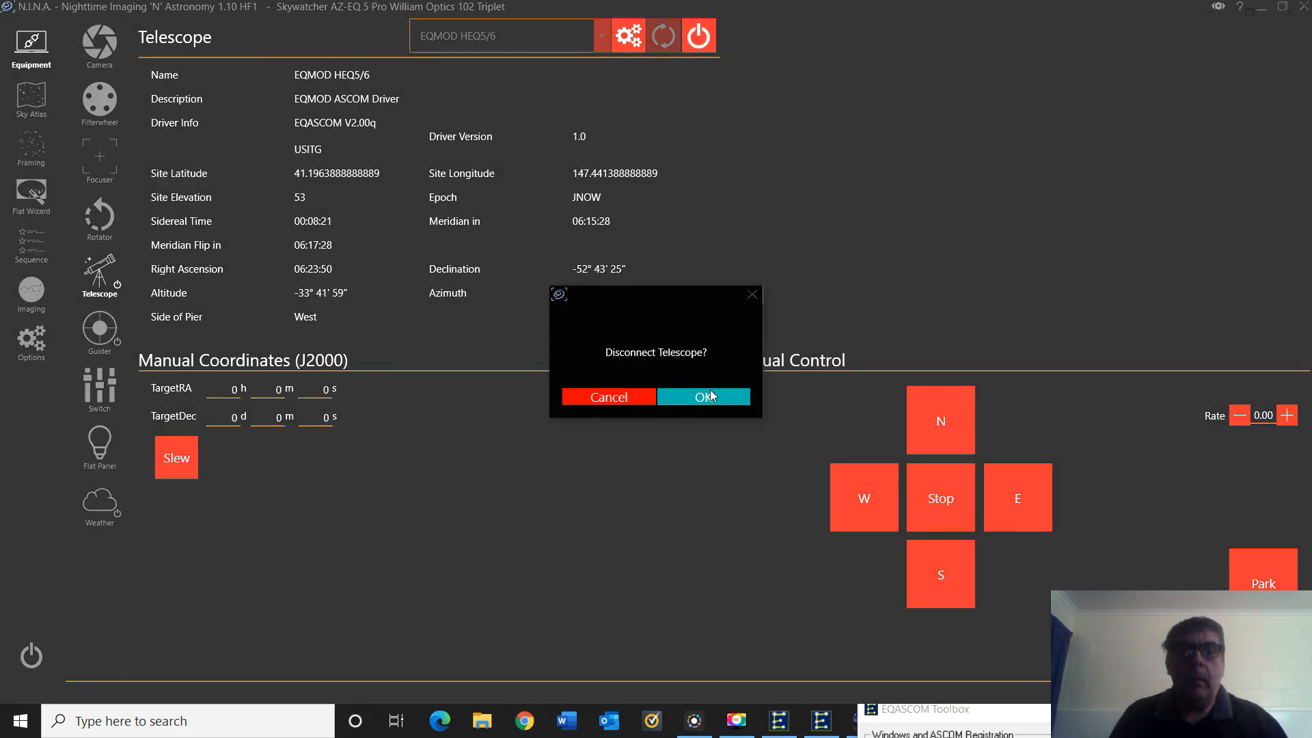
click(710, 396)
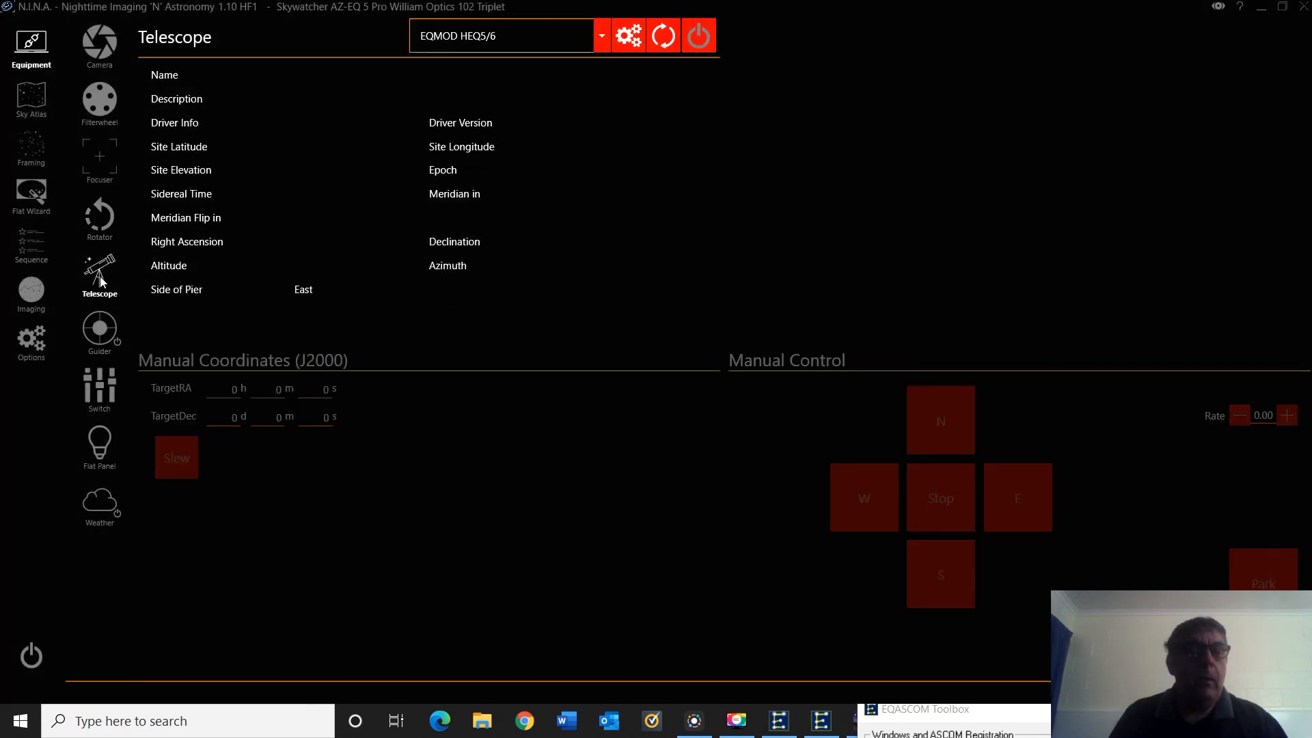
Disconnect the PHD2 guider and exit N.I.N.A., discarding the unsaved changes to the M 31 sequence.
click(100, 328)
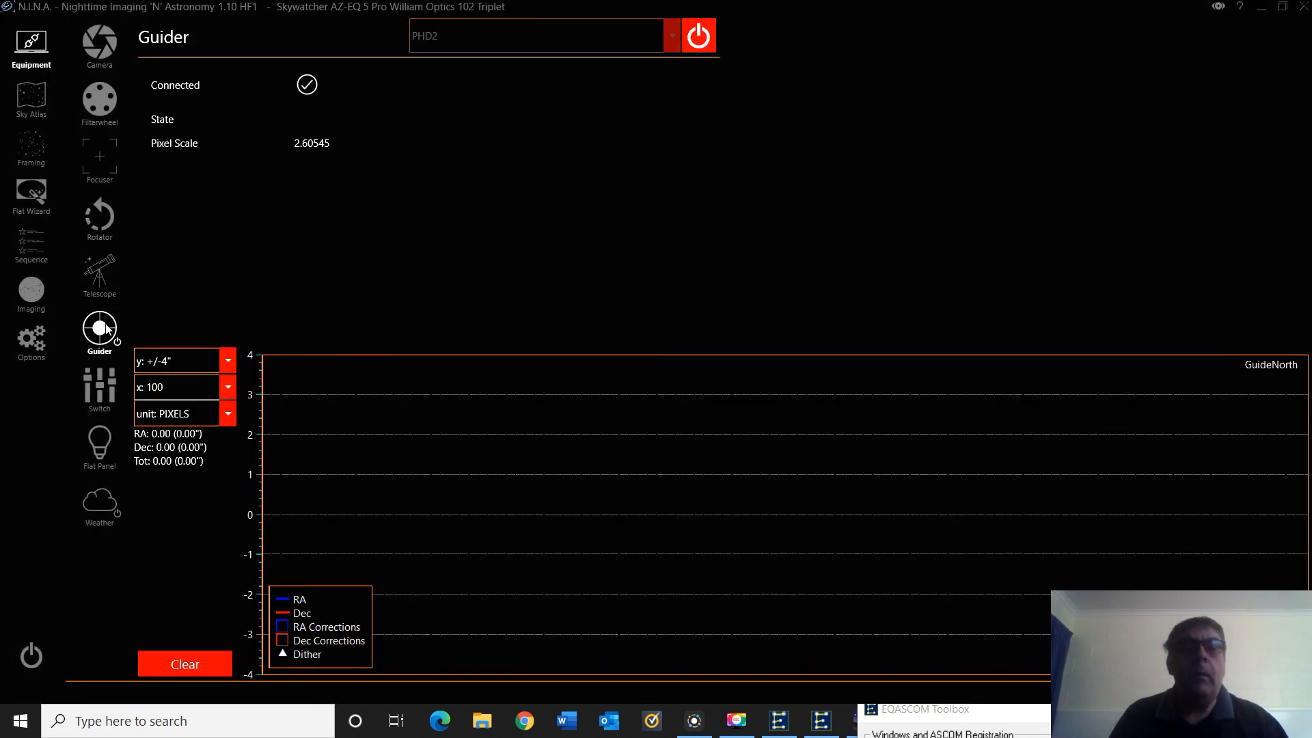
click(700, 38)
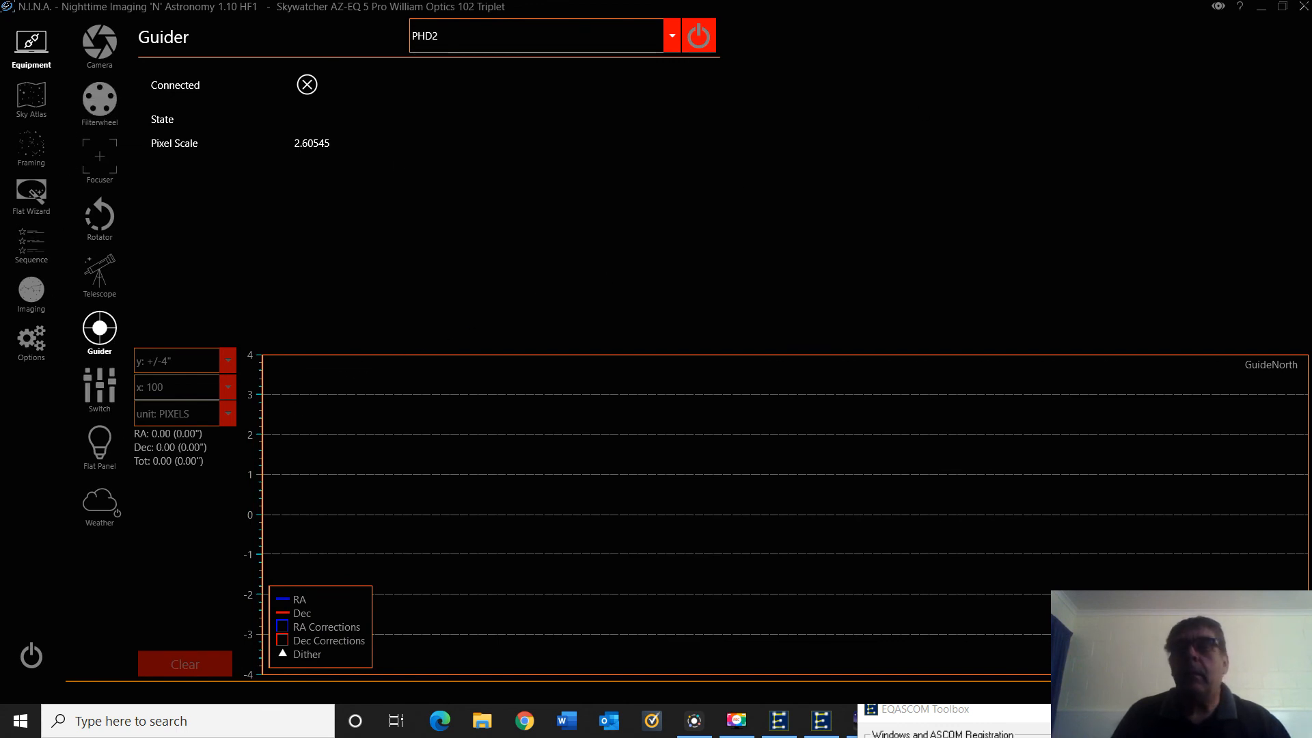
click(1304, 6)
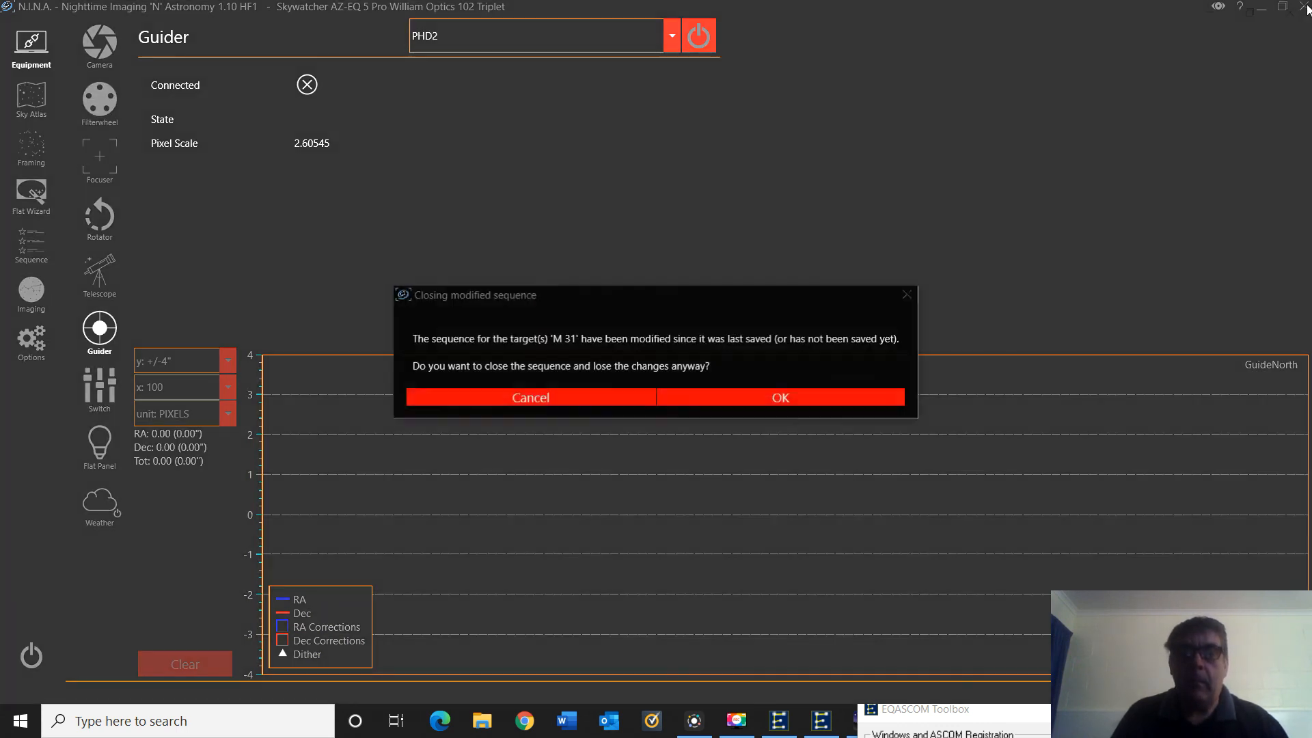
click(799, 399)
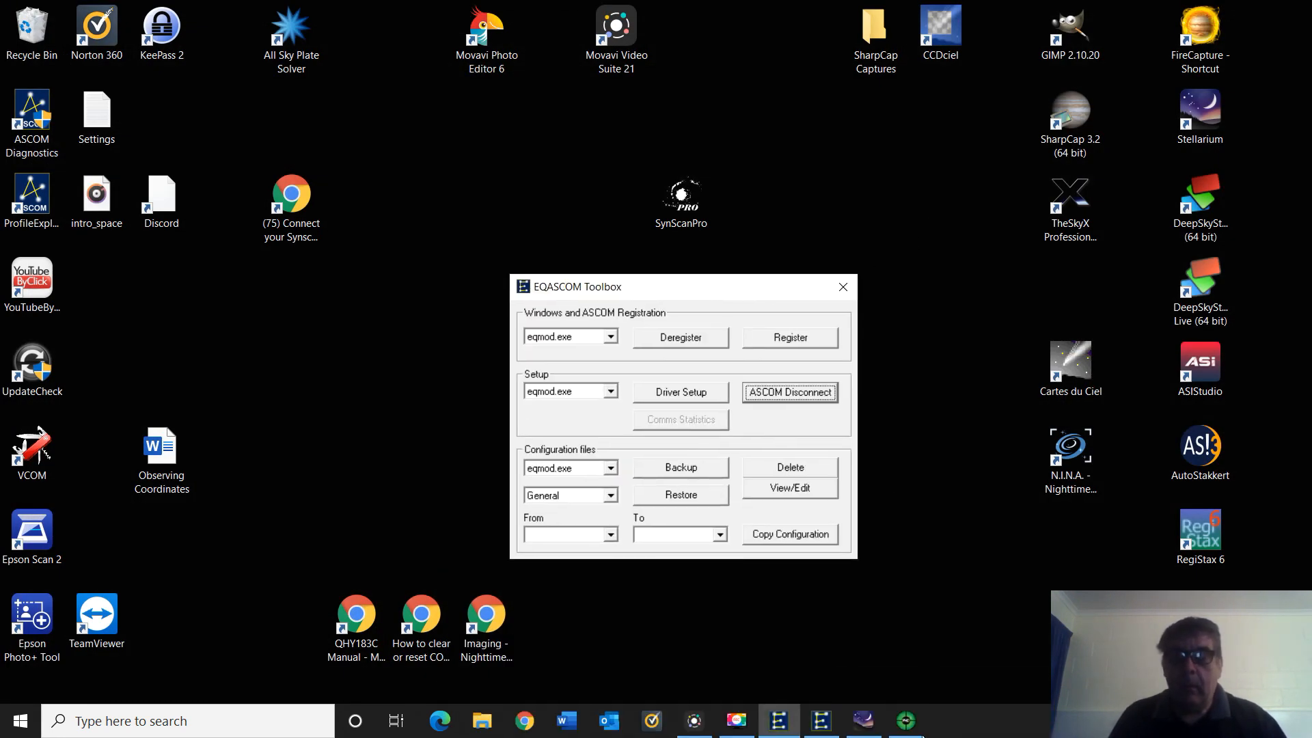
Switch to PHD2, disconnect the EQMOD HEQ5/6 (ASCOM) mount and exit the program.
click(906, 720)
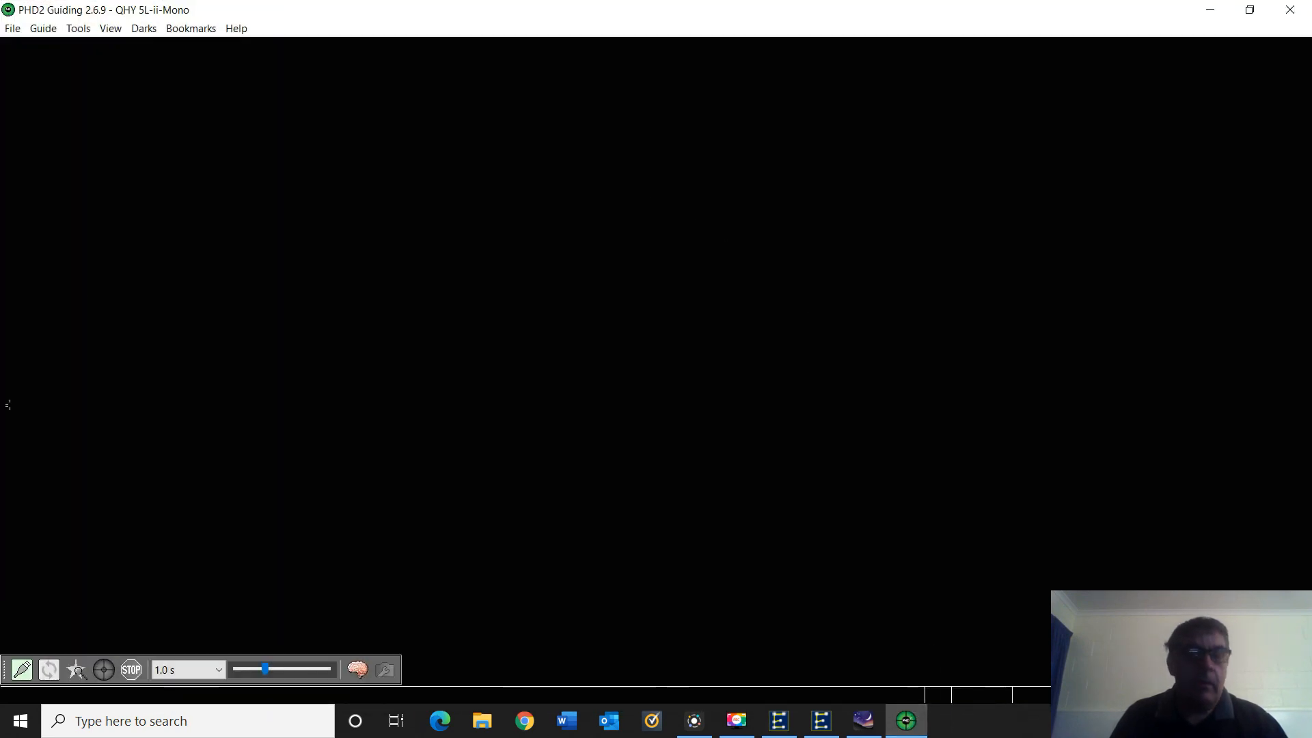
click(22, 669)
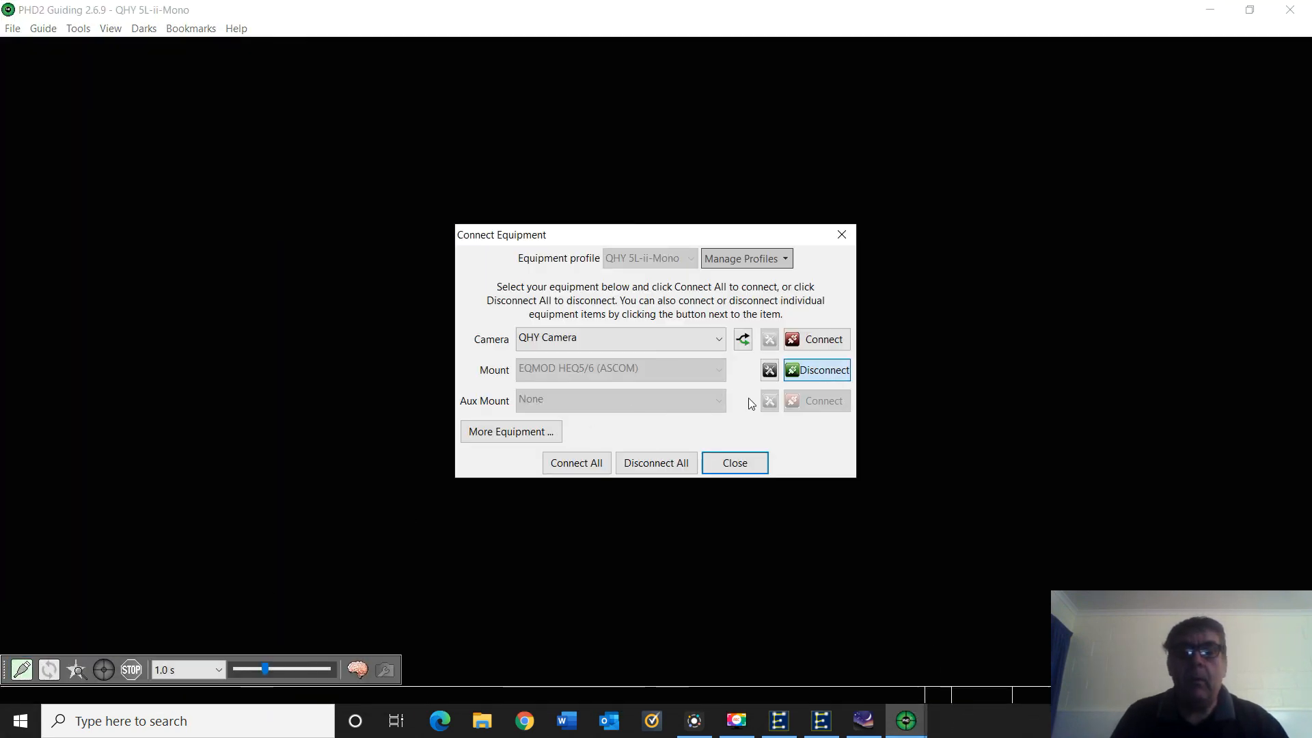
click(819, 370)
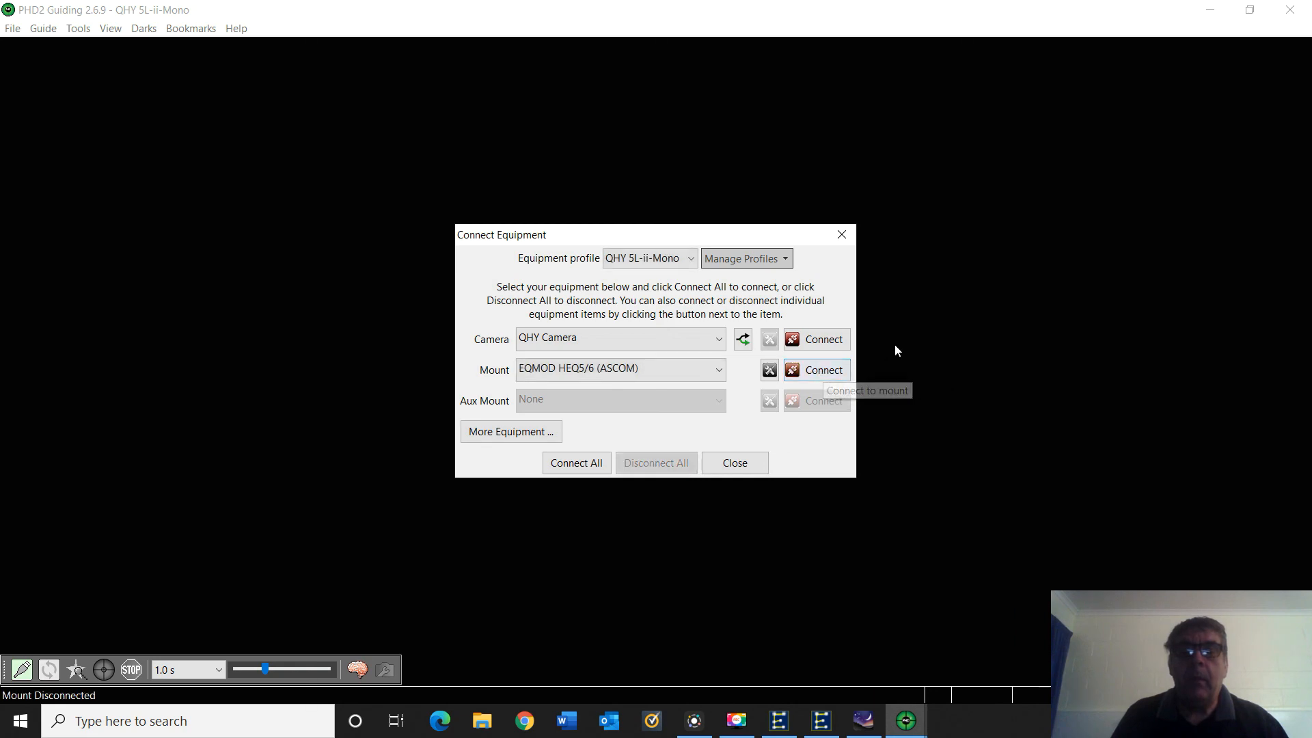
click(842, 235)
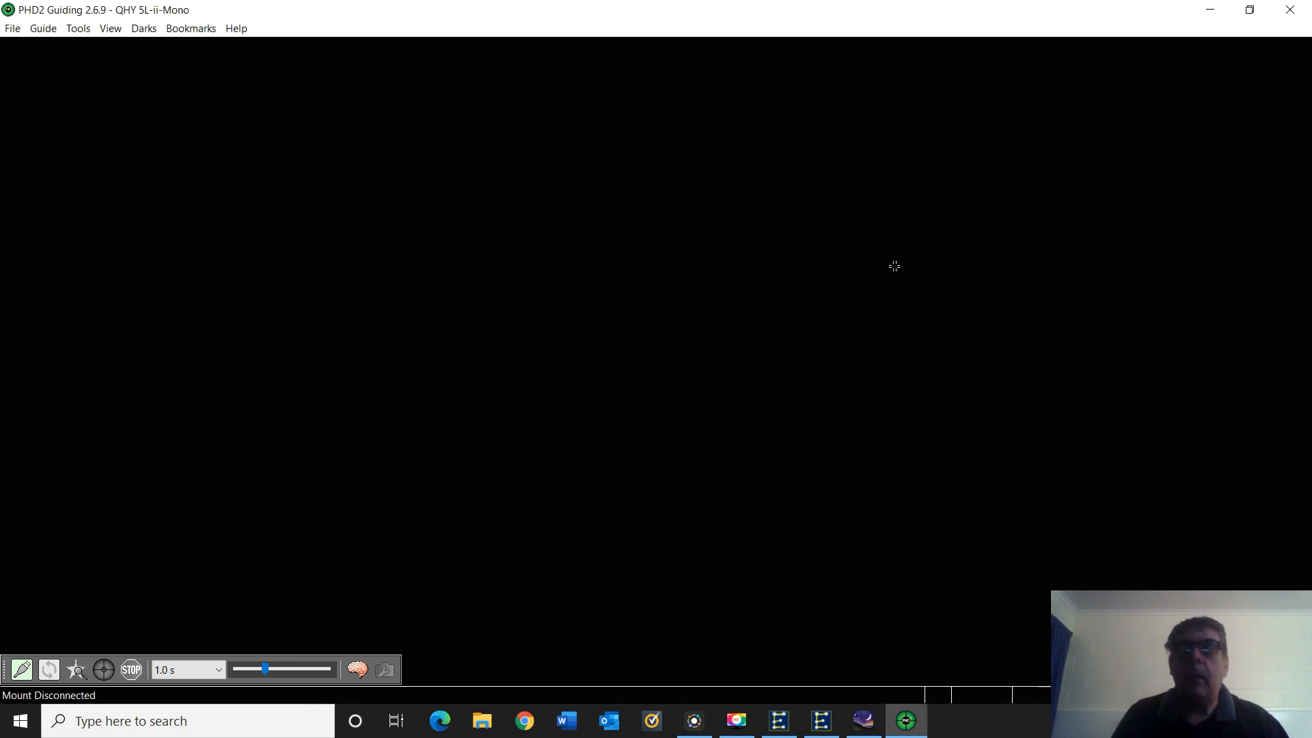
click(1290, 11)
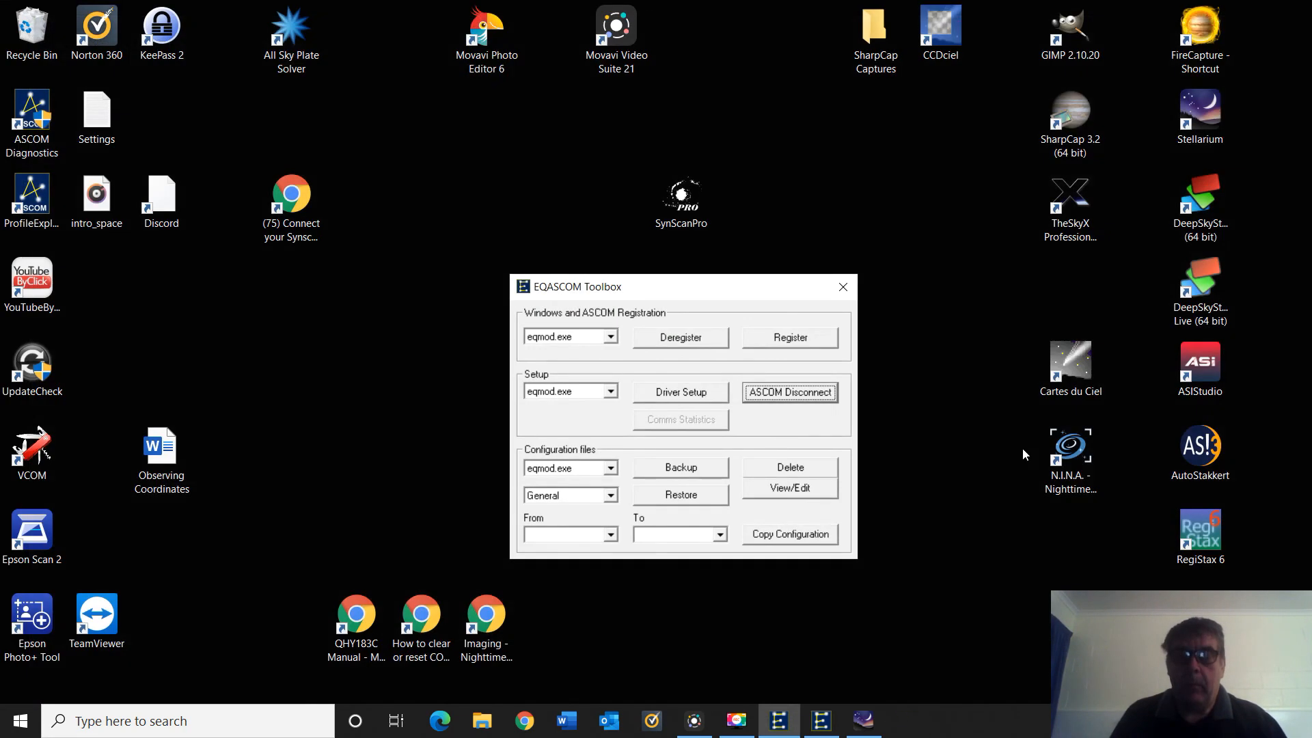
Close the running Stellarium session and the EQASCOM Toolbox.
click(862, 720)
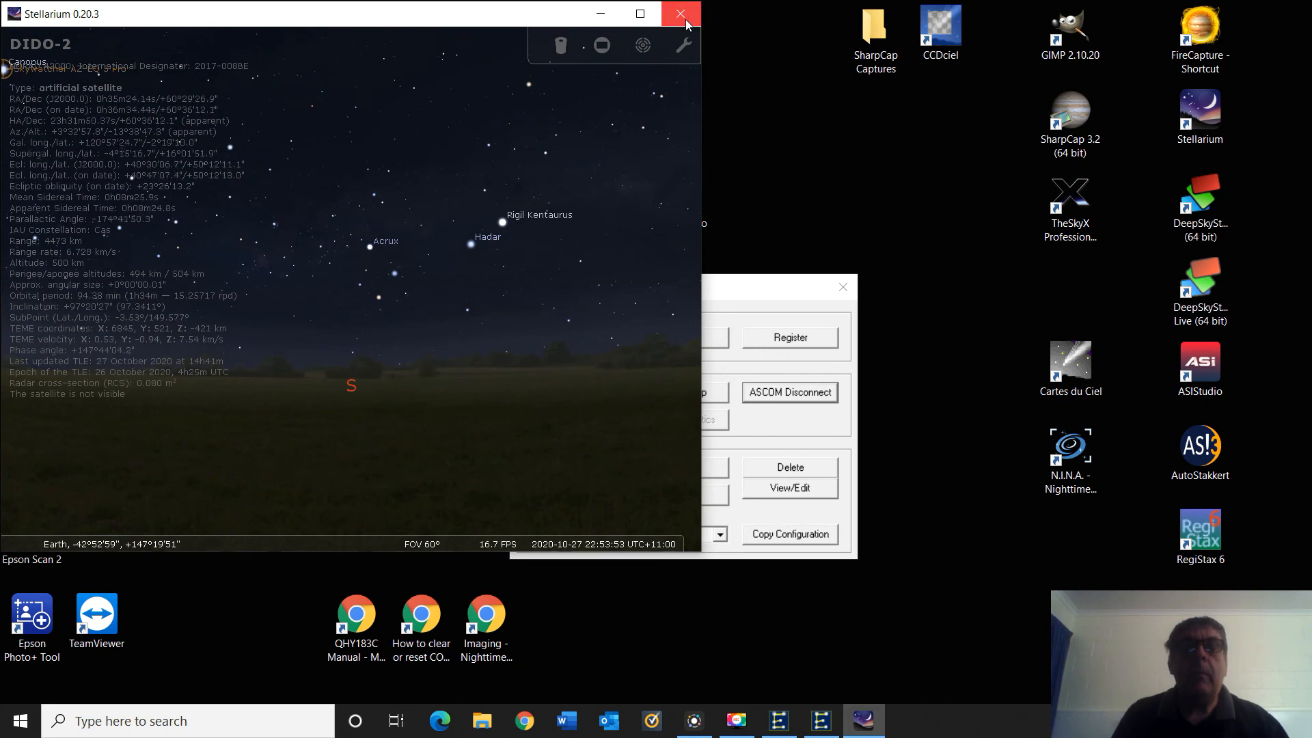
click(681, 16)
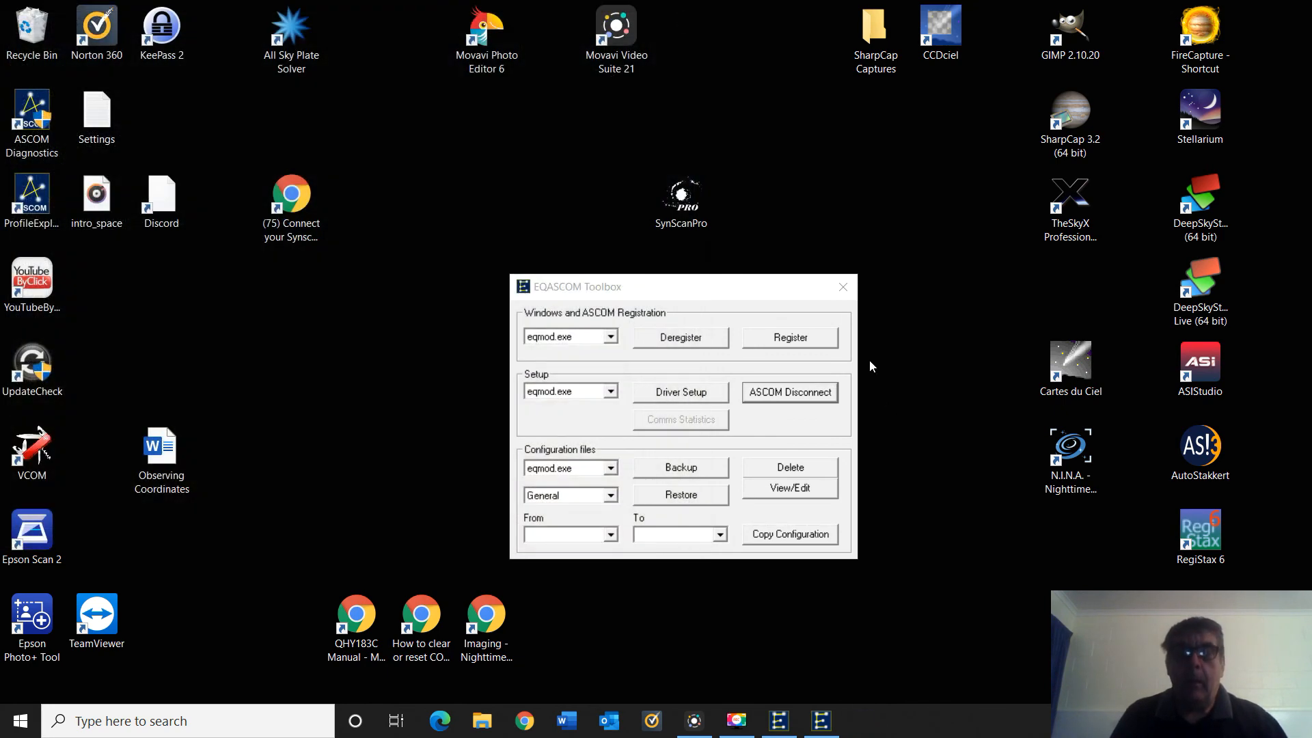
click(845, 289)
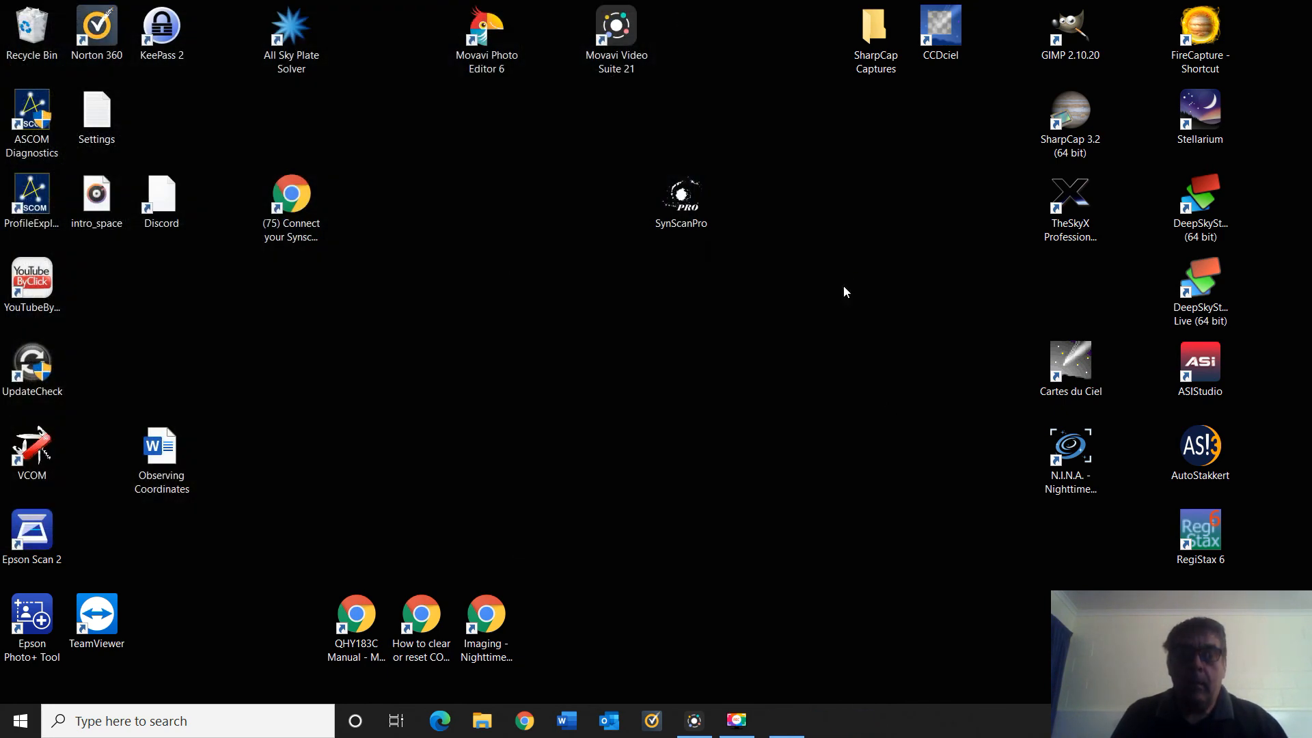